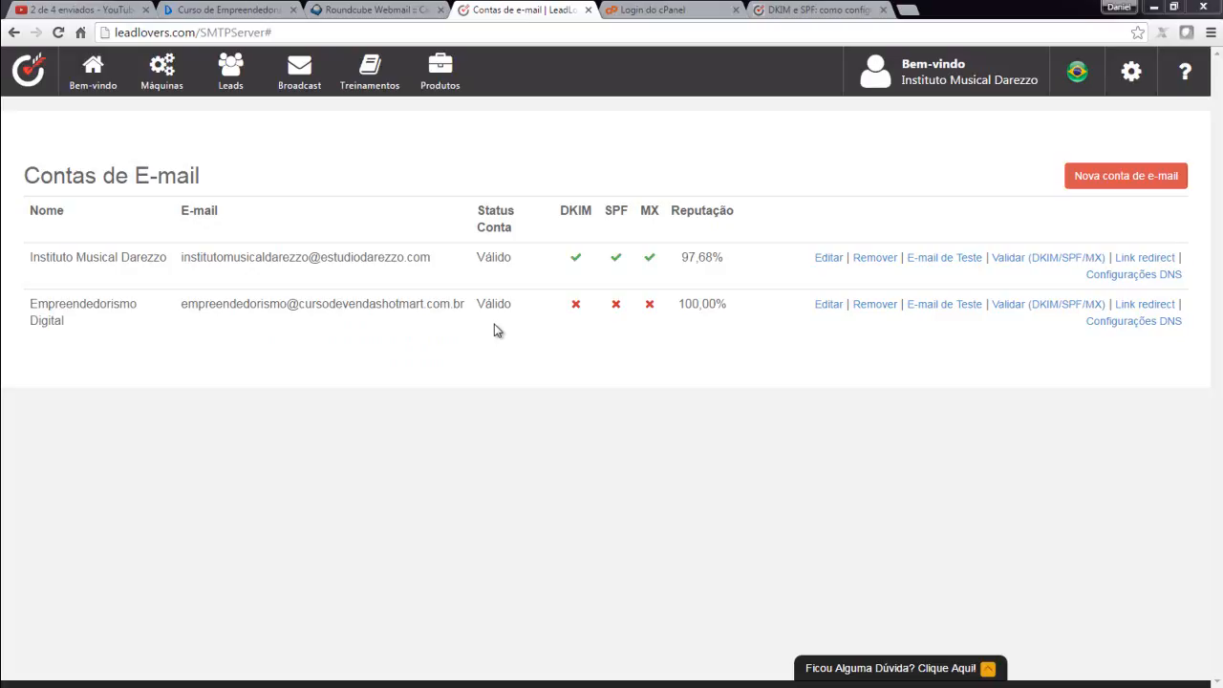
- Log in to the hosting cPanel at estudiodarezzo.com/cpanel with the prefilled credentials and dismiss the new-user welcome guide
click(657, 11)
click(356, 33)
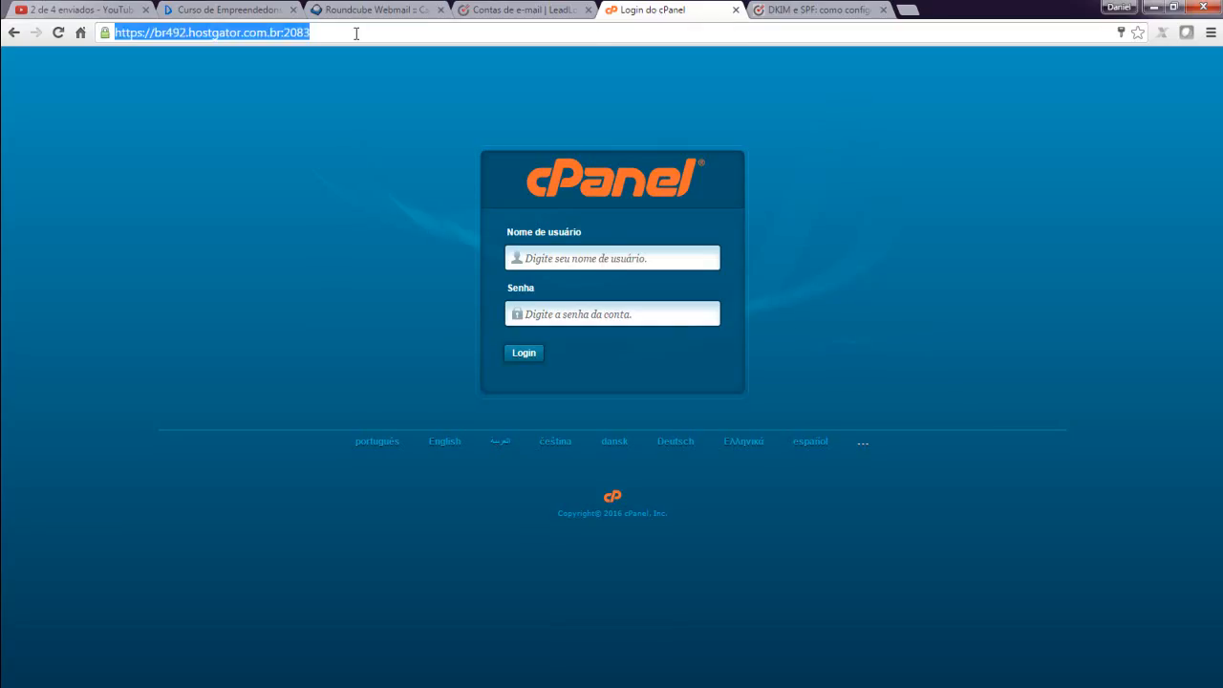
text(estudiodarezzo.com)
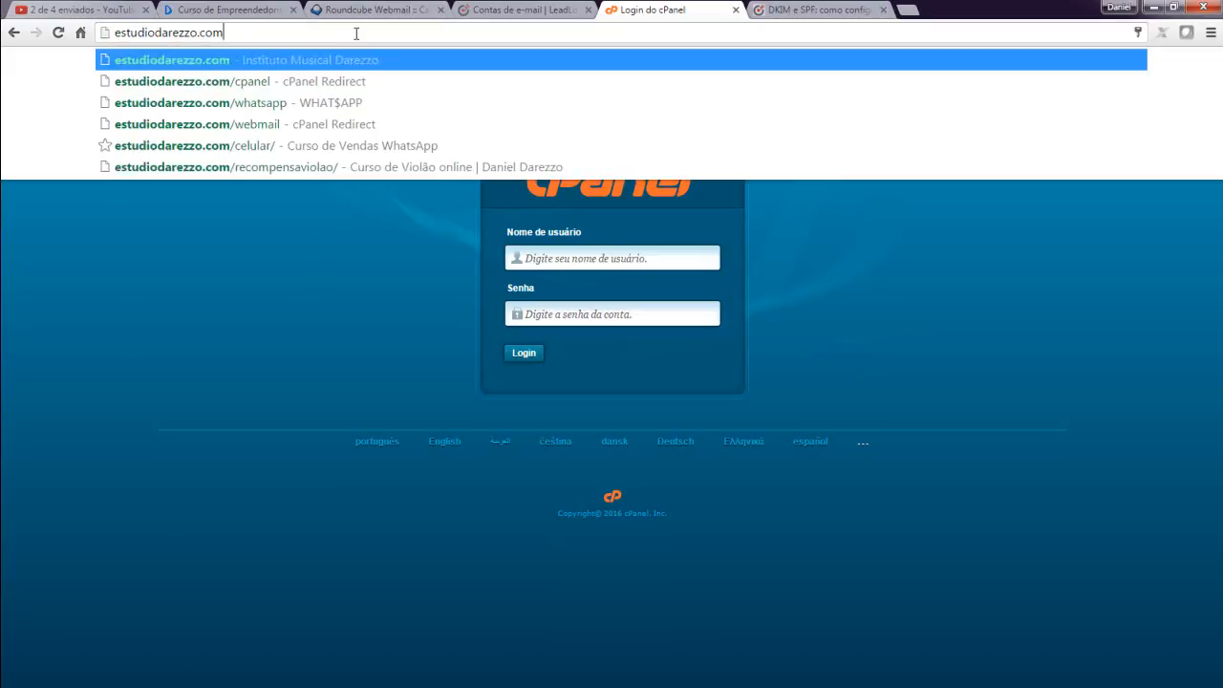
key(Down)
key(Return)
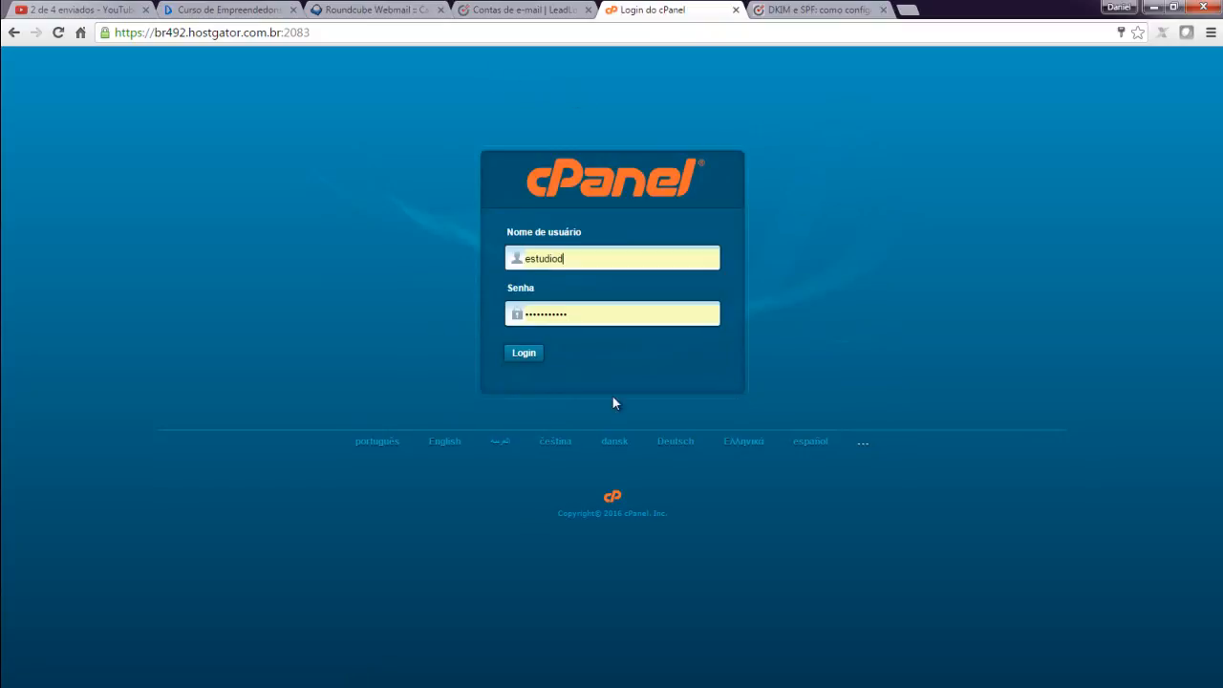
click(533, 354)
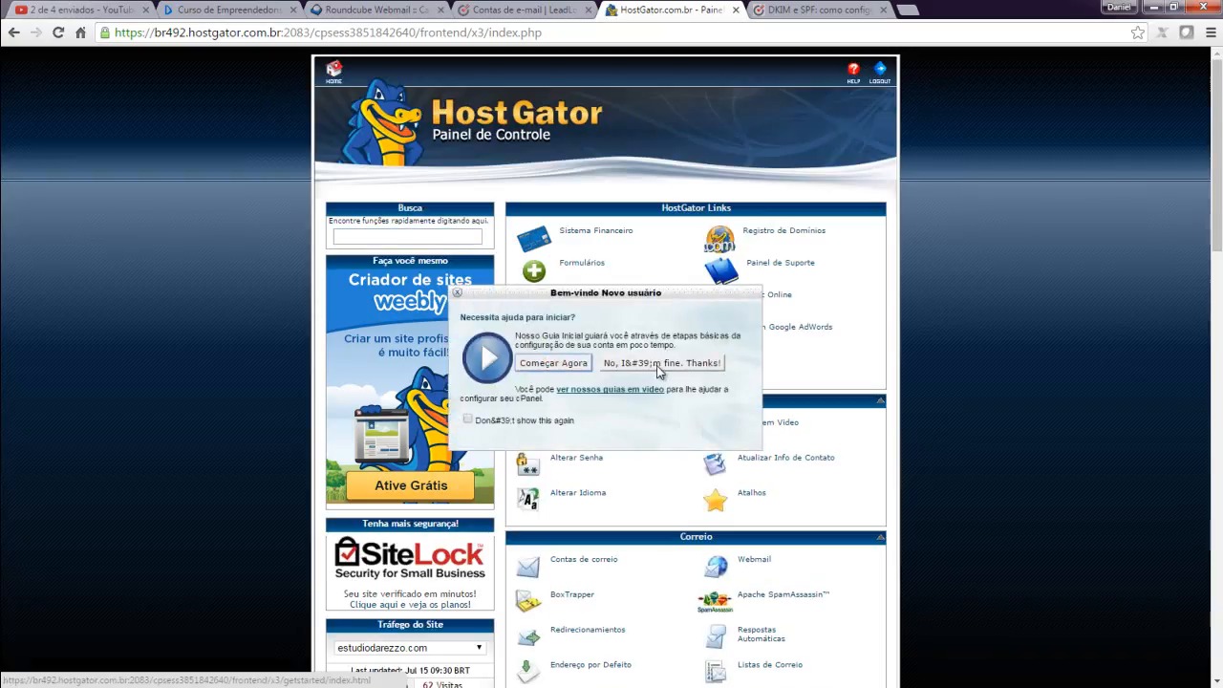
click(660, 364)
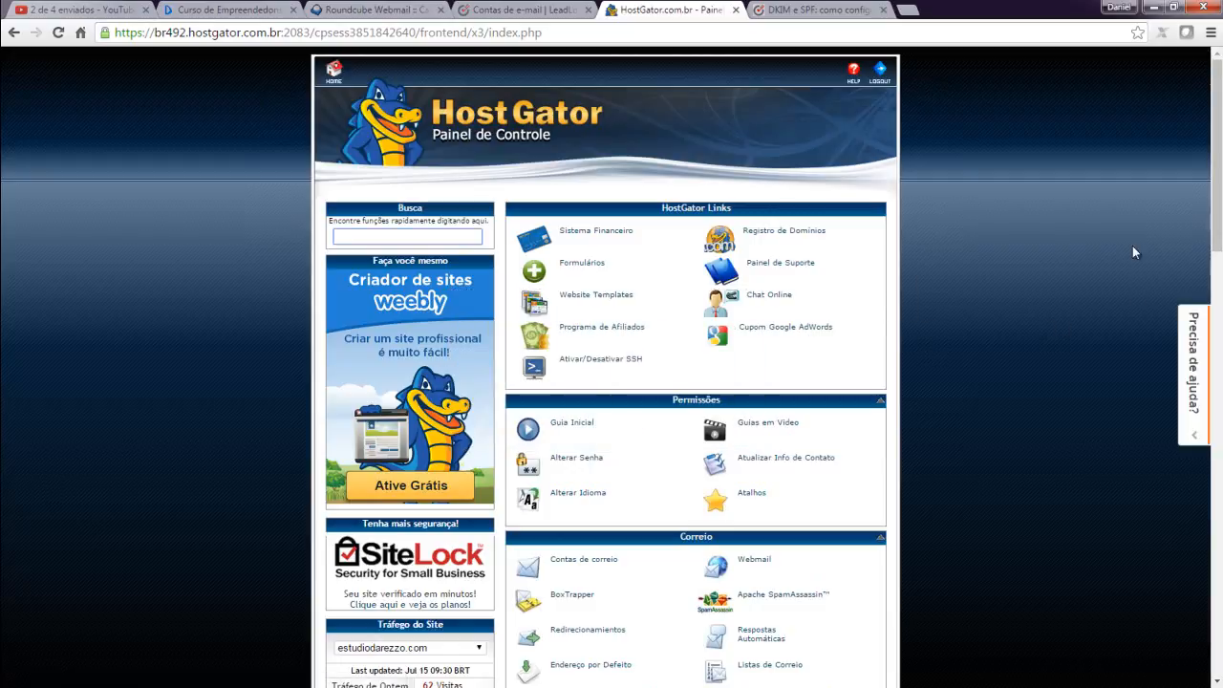
- Open the advanced DNS zone editor and select the domain cursodevendashotmart.com.br
drag(1219, 166, 1220, 474)
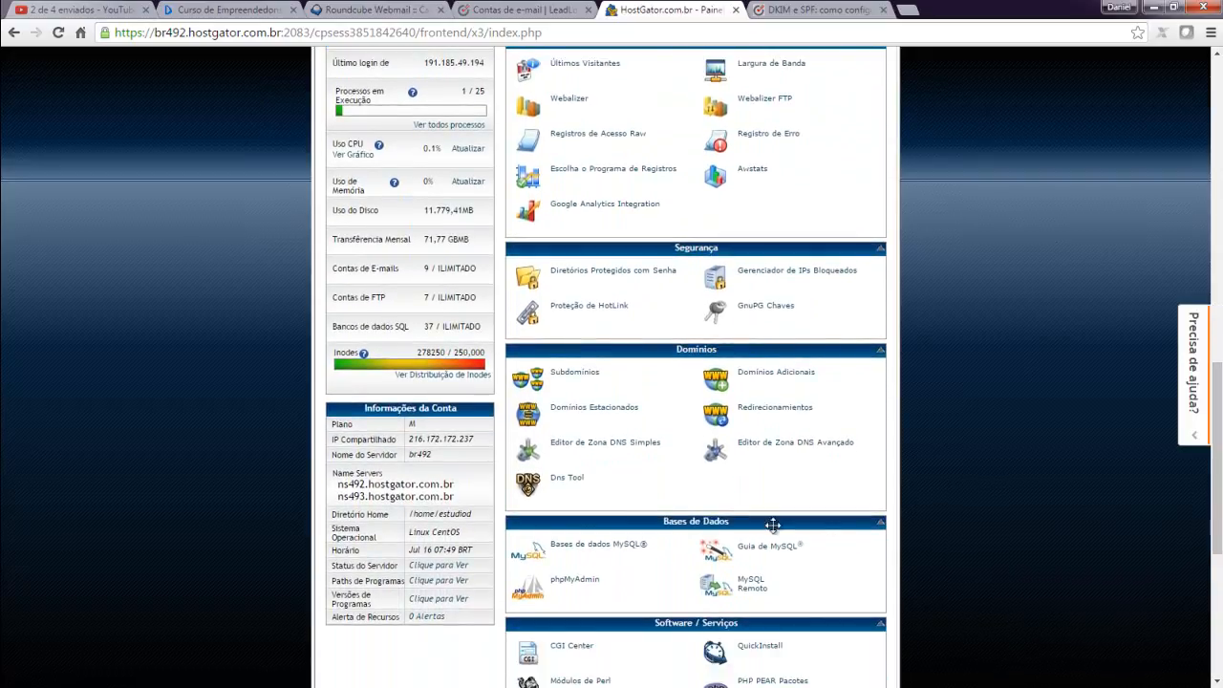
click(808, 445)
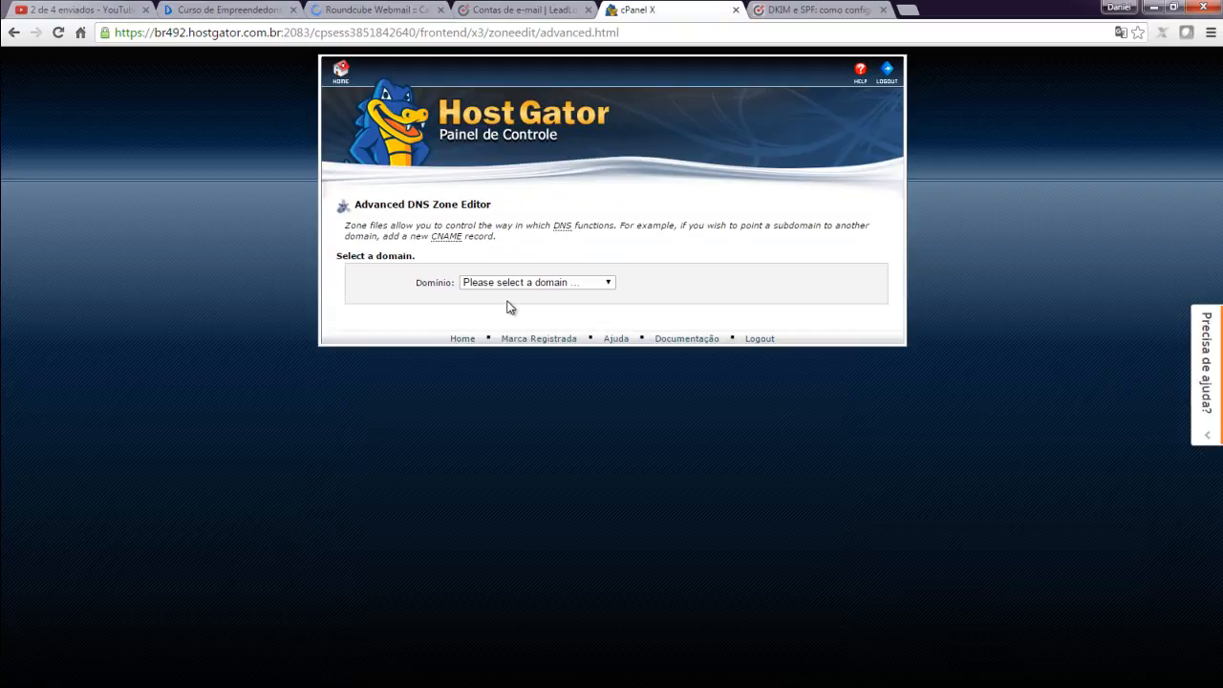
click(610, 284)
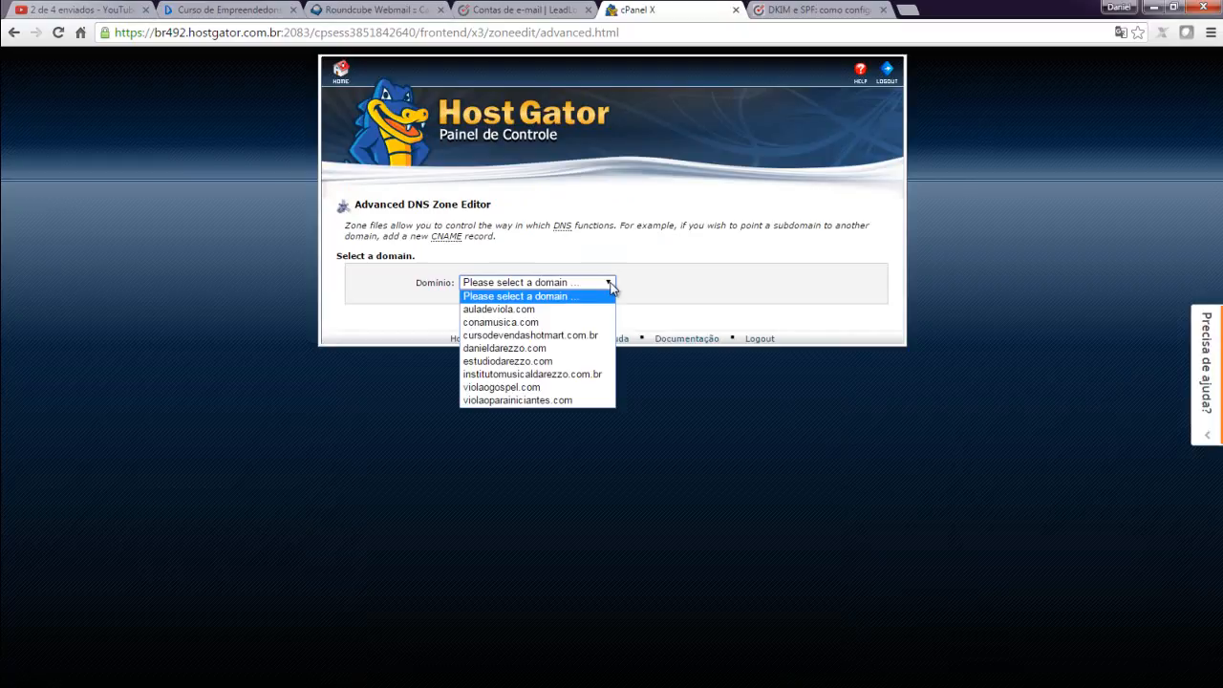
click(535, 336)
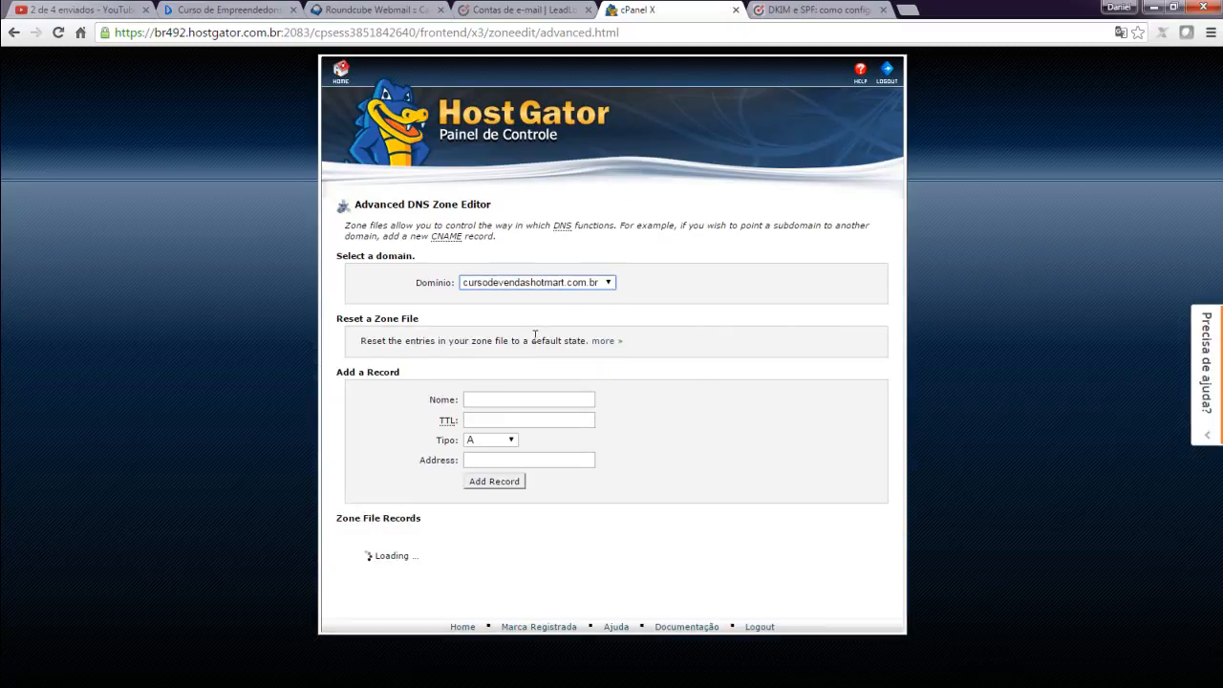
scroll(1220, 283, down, 1)
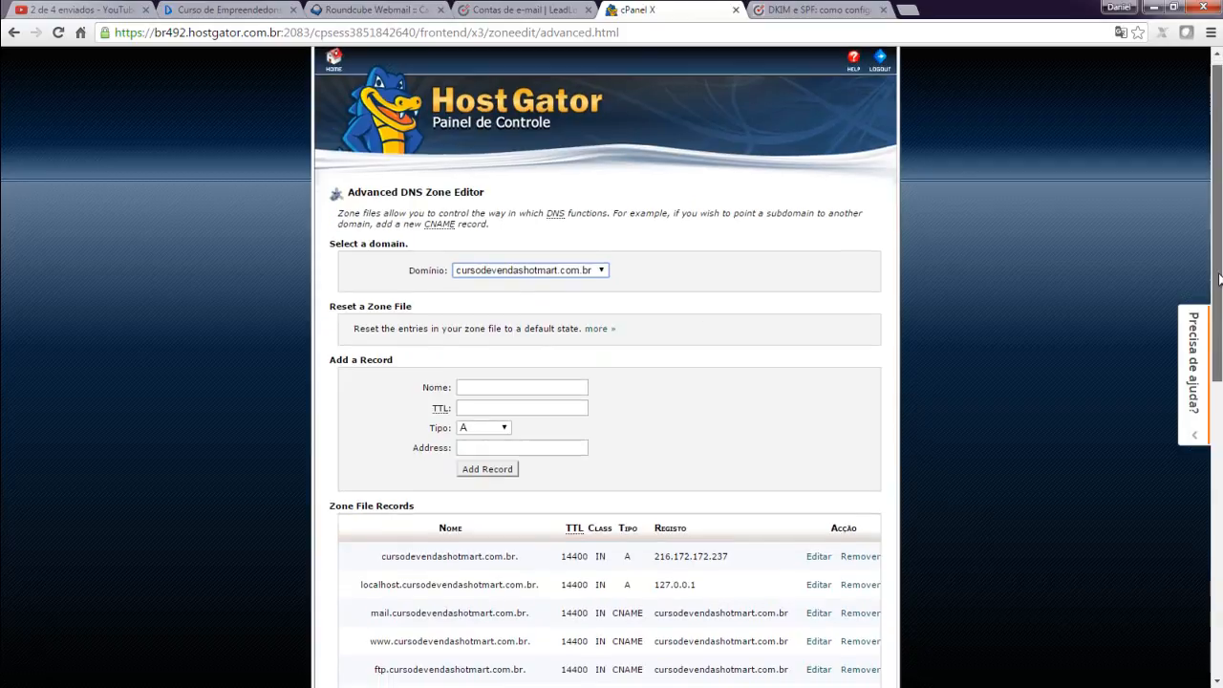
scroll(1219, 283, down, 1)
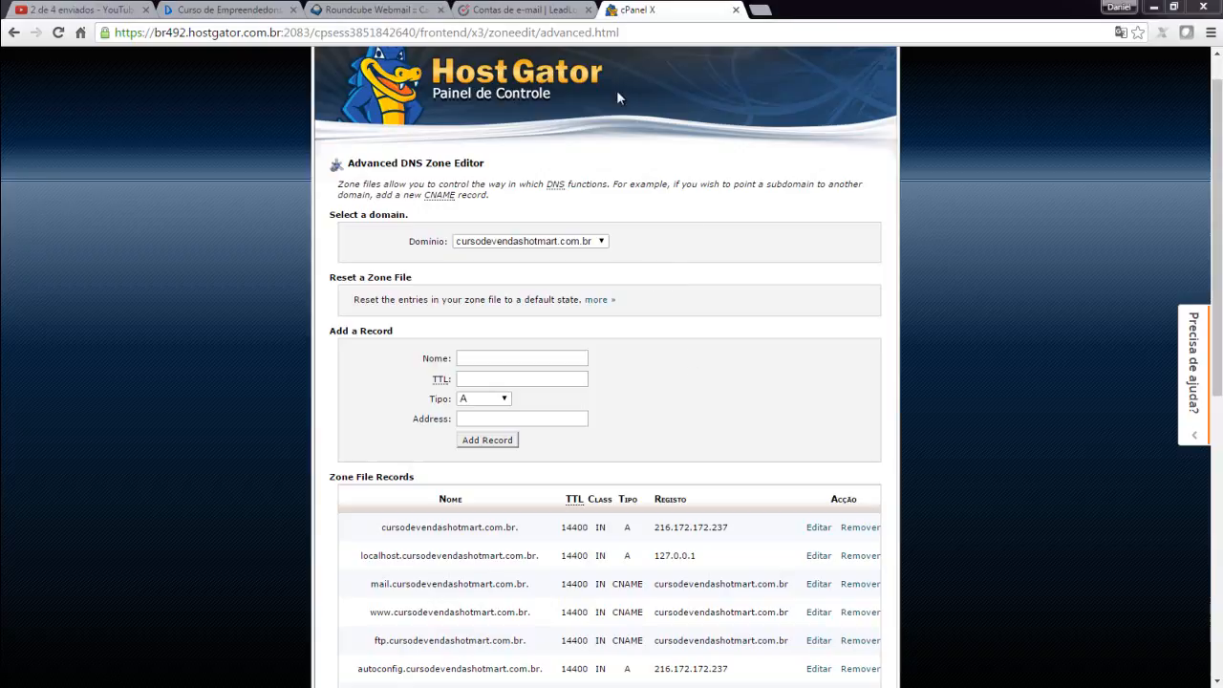
- Switch to LeadLovers and open the DNS configuration data for the Empreendedorismo Digital e-mail account
click(542, 11)
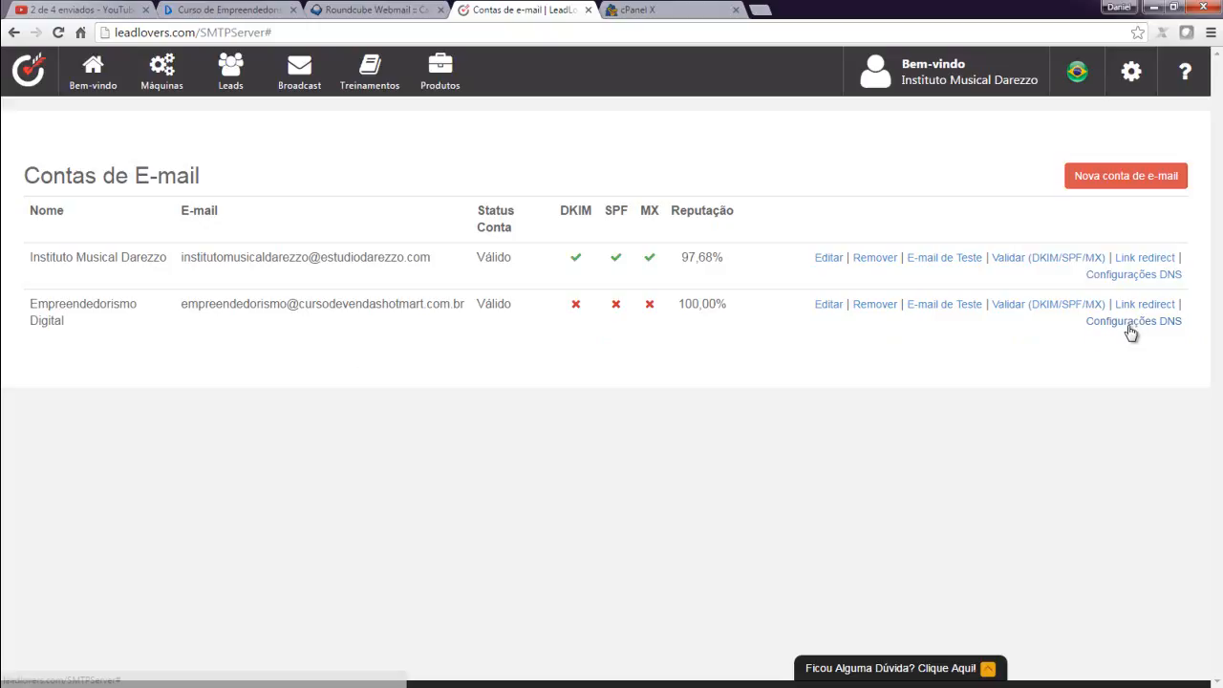
click(1094, 325)
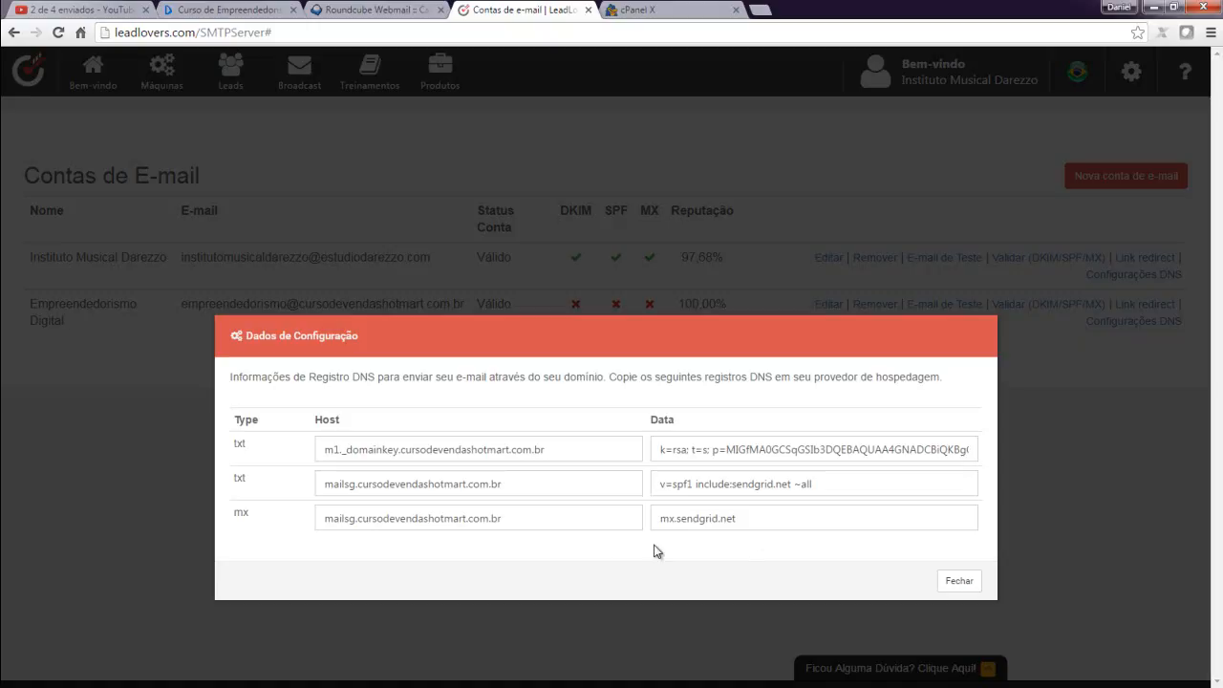
drag(232, 447, 248, 447)
- Return to the cPanel zone editor and set the new record's type to TXT
click(667, 9)
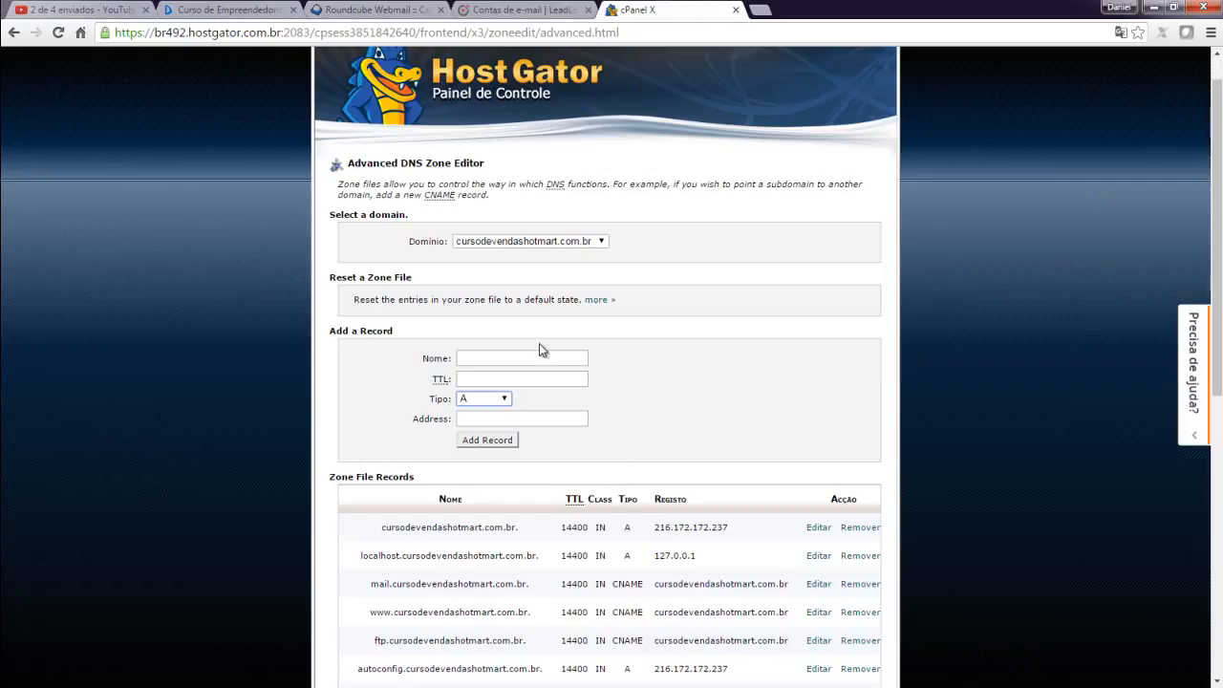
click(506, 400)
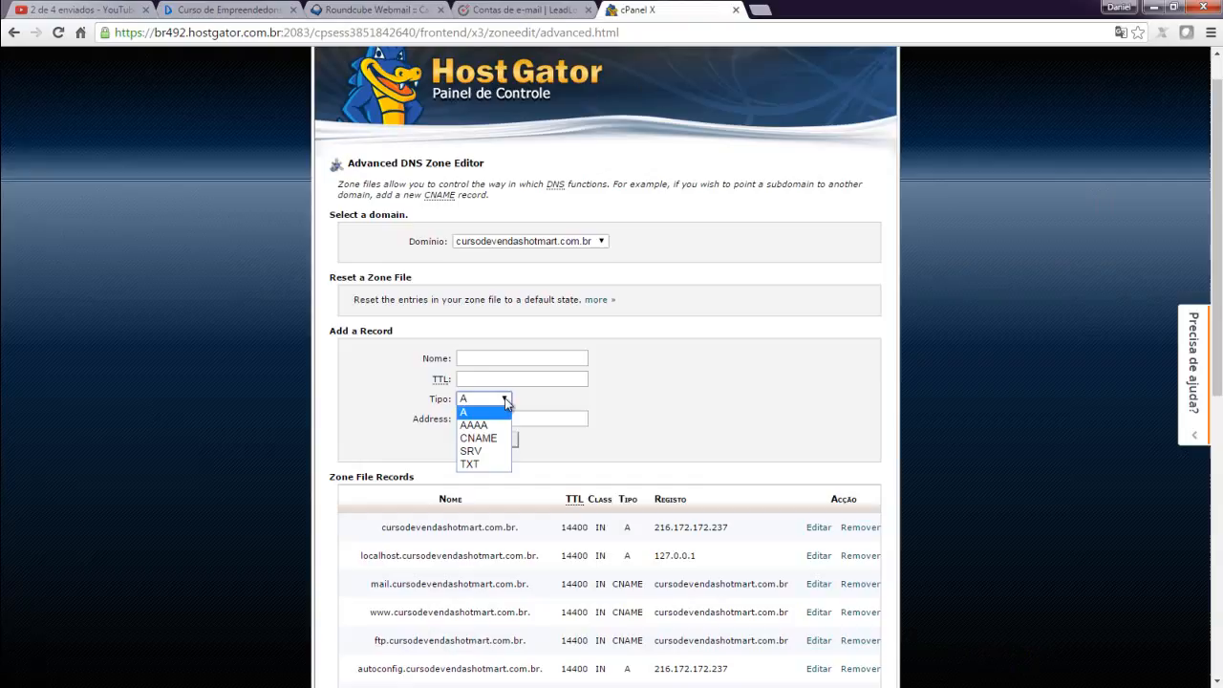
click(489, 465)
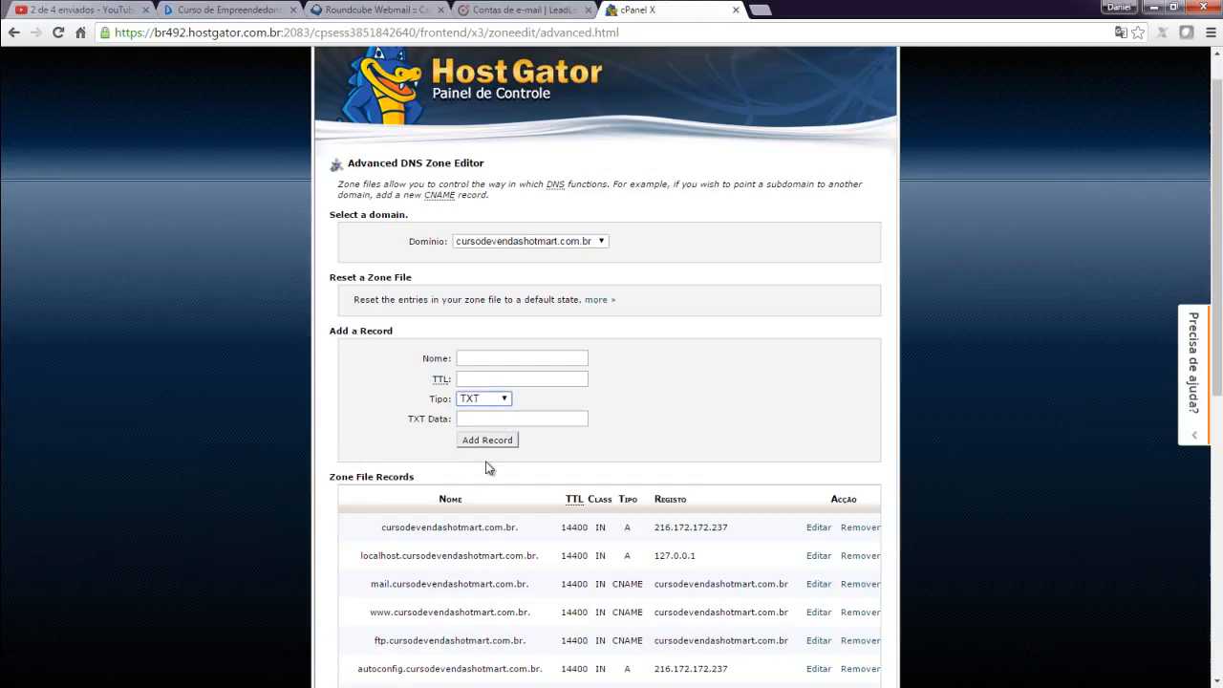
- Copy the host m1._domainkey.cursodevendashotmart.com.br from LeadLovers into the new record's name and set its TTL to 14400
click(535, 11)
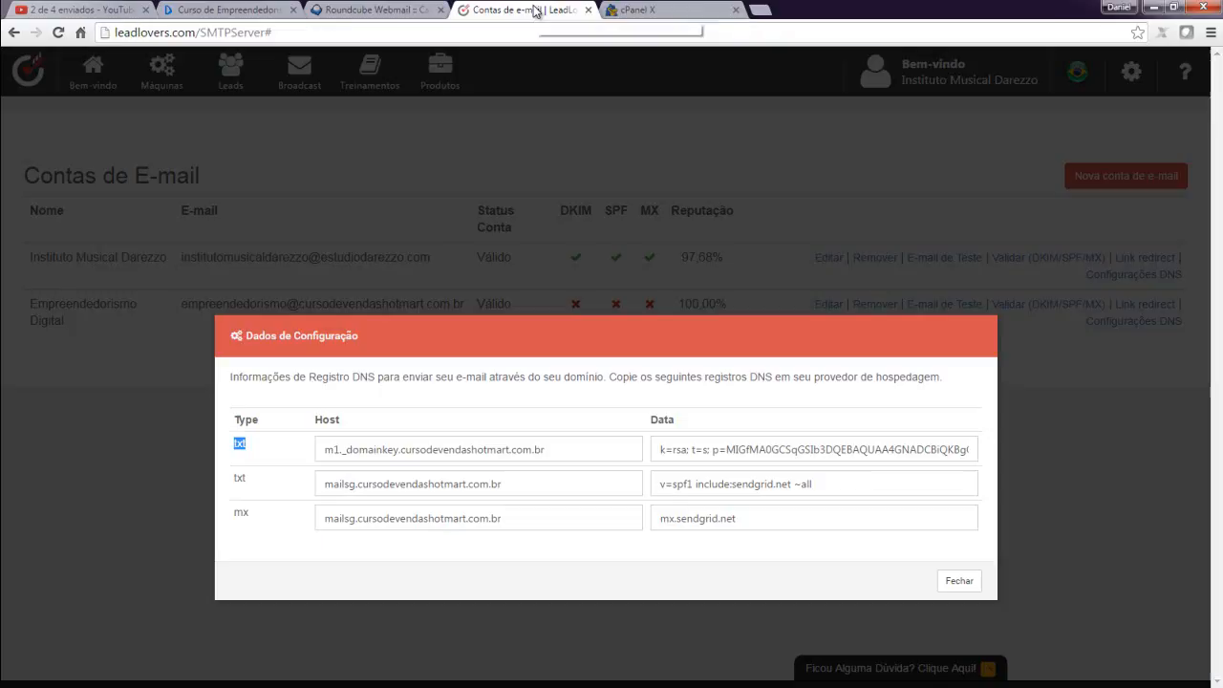
click(455, 449)
triple_click(454, 450)
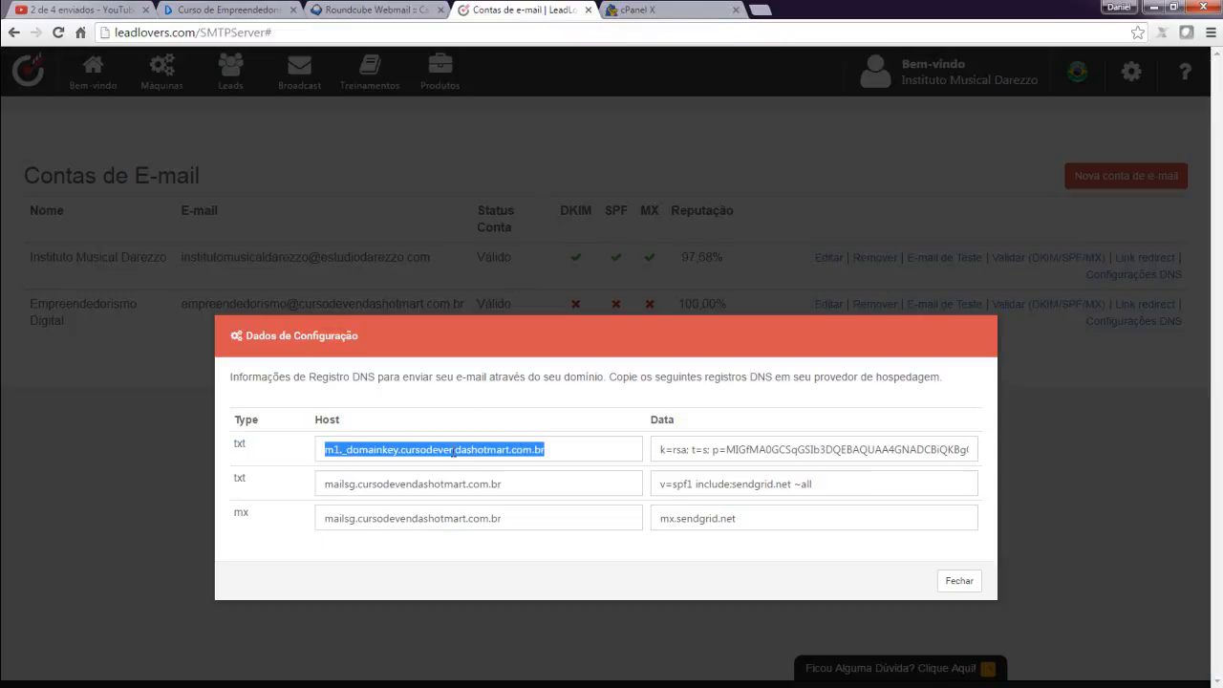
right_click(454, 450)
click(496, 482)
click(644, 19)
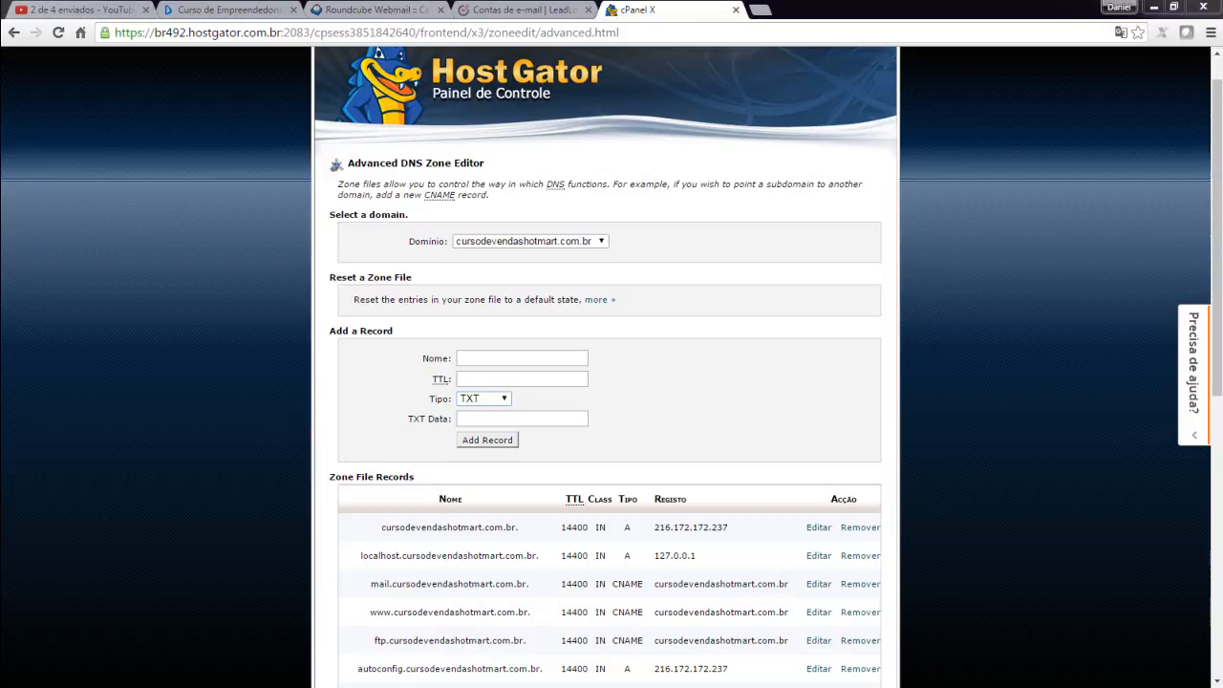
click(503, 359)
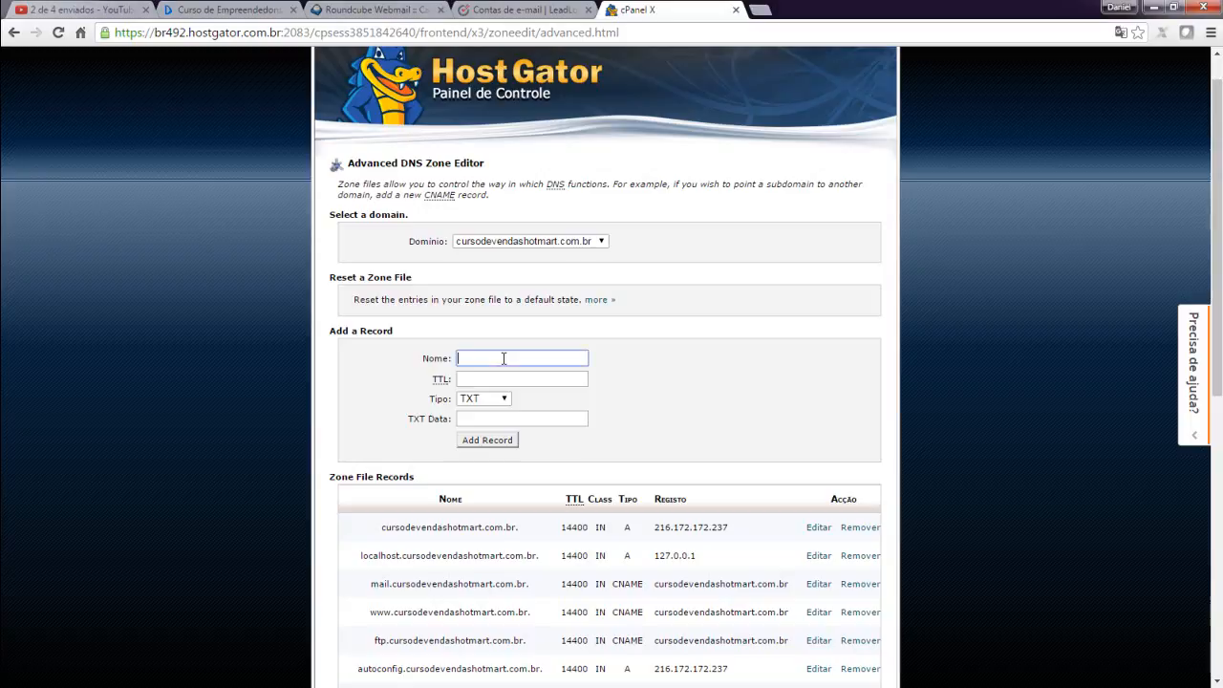
key(ctrl+v)
click(499, 378)
text(14400)
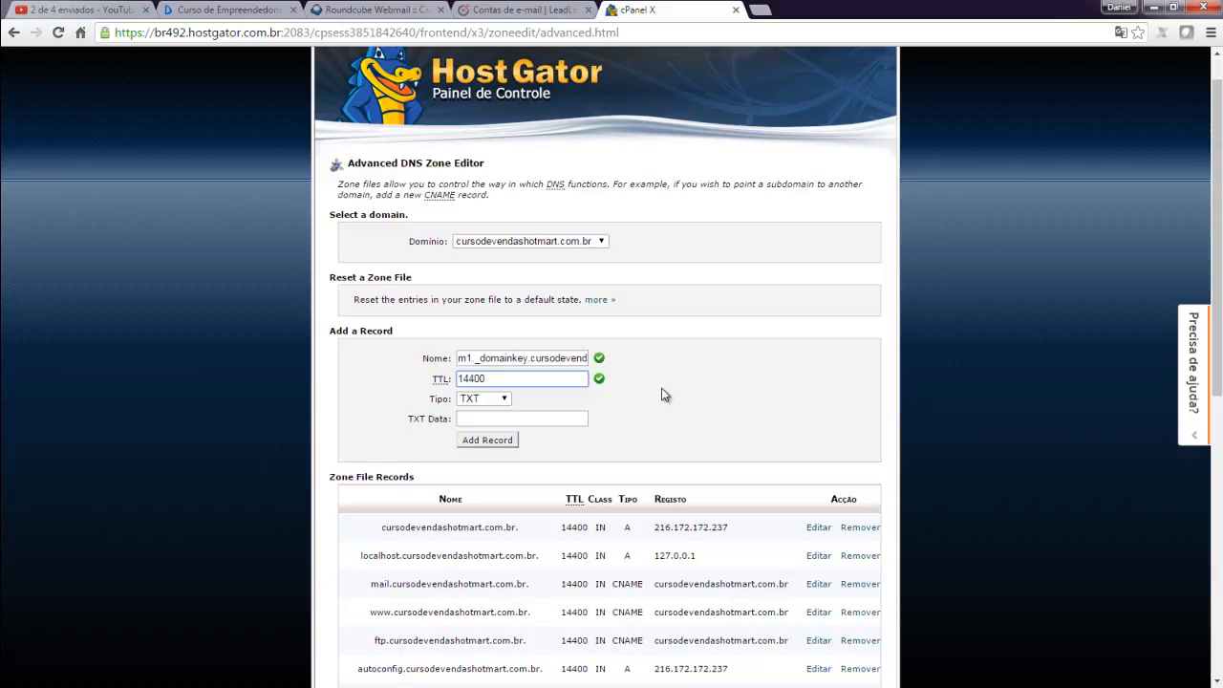
- Copy the m1._domainkey entry's data value from LeadLovers into the new record's TXT data in cPanel
click(559, 419)
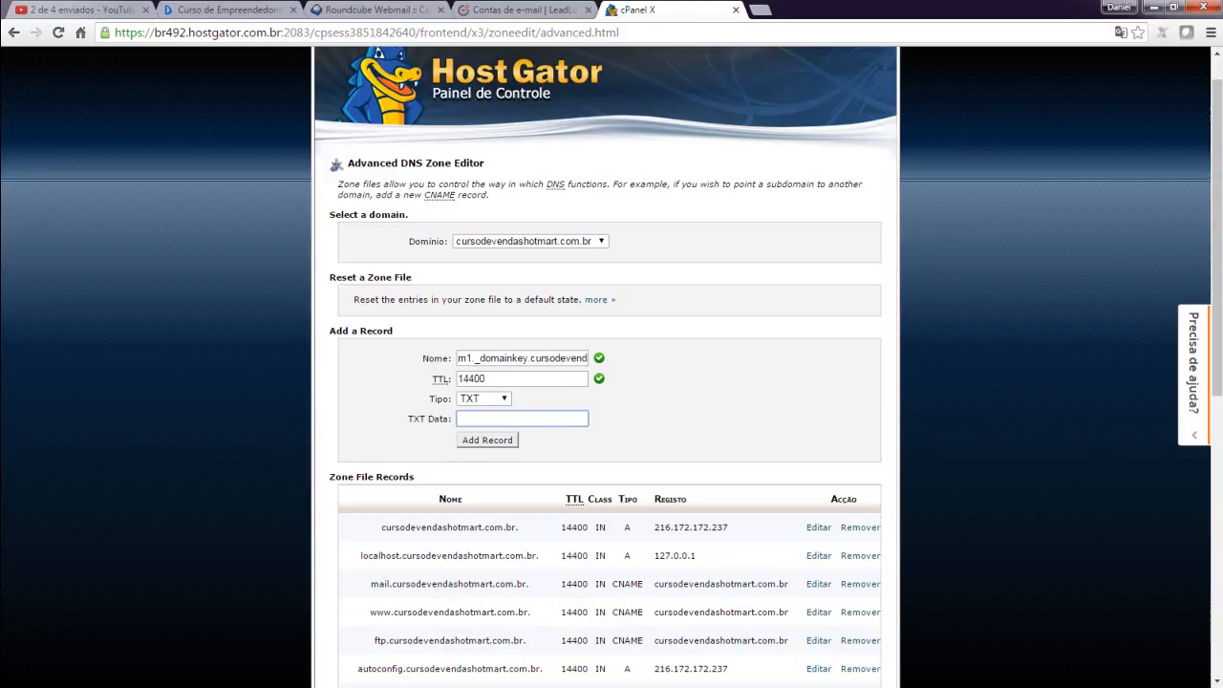
click(671, 687)
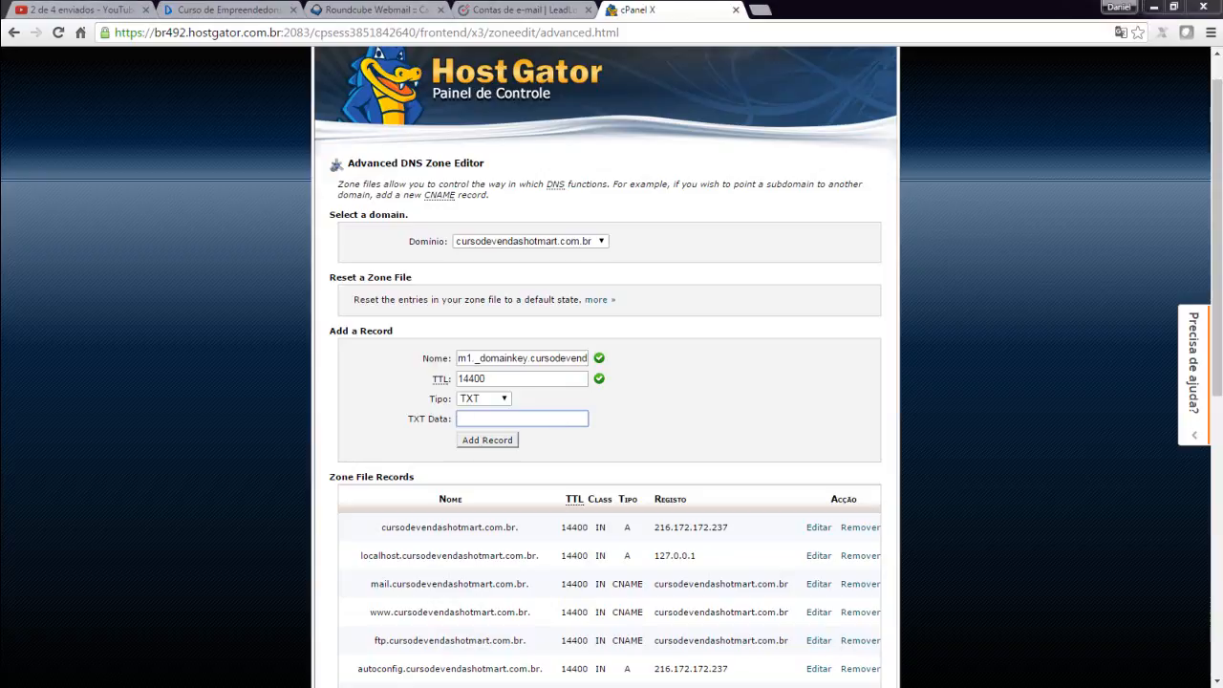
click(517, 416)
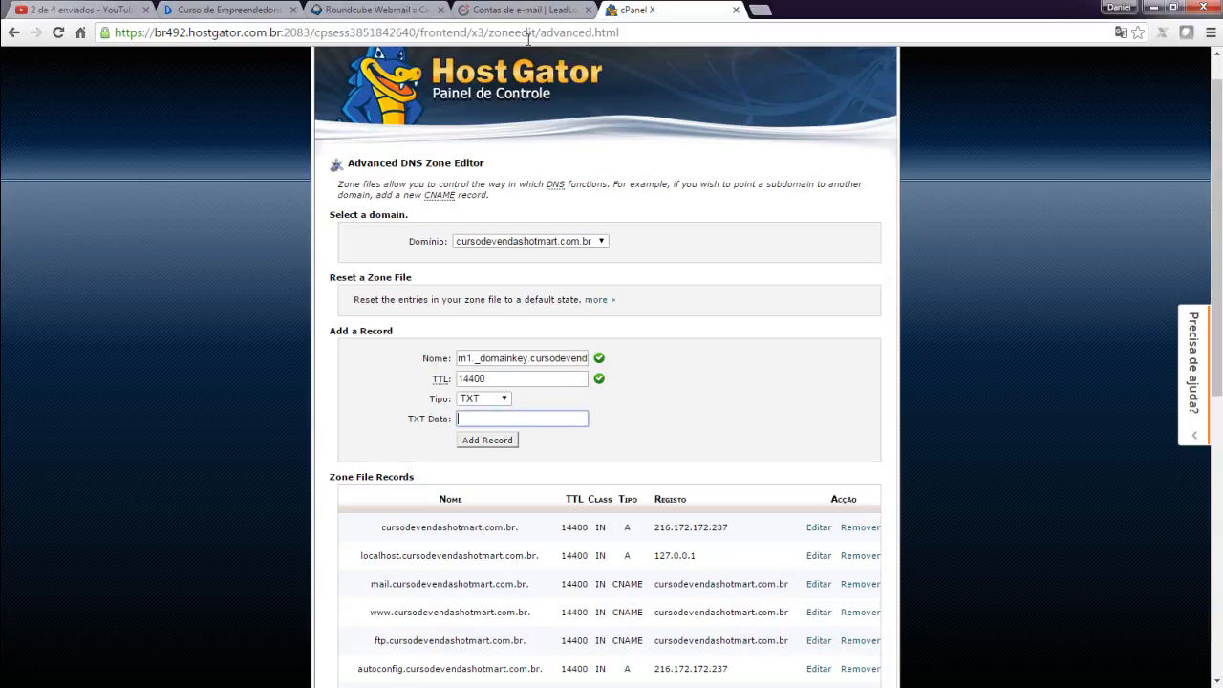
click(526, 10)
triple_click(715, 449)
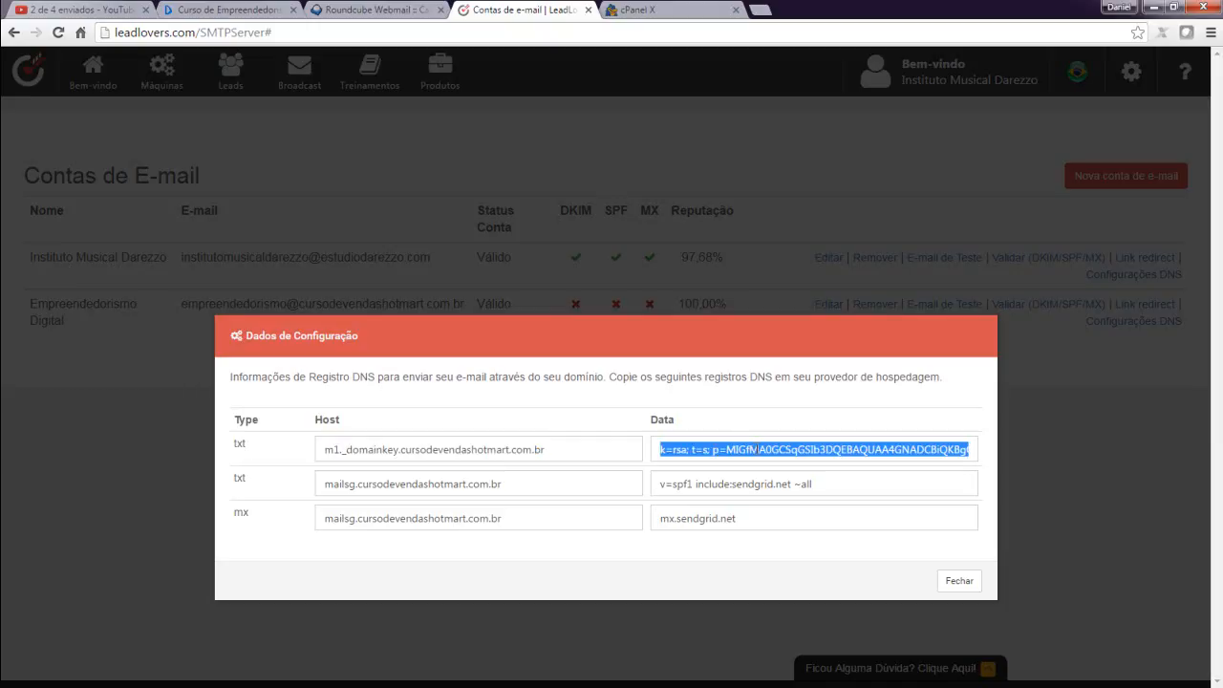
right_click(757, 450)
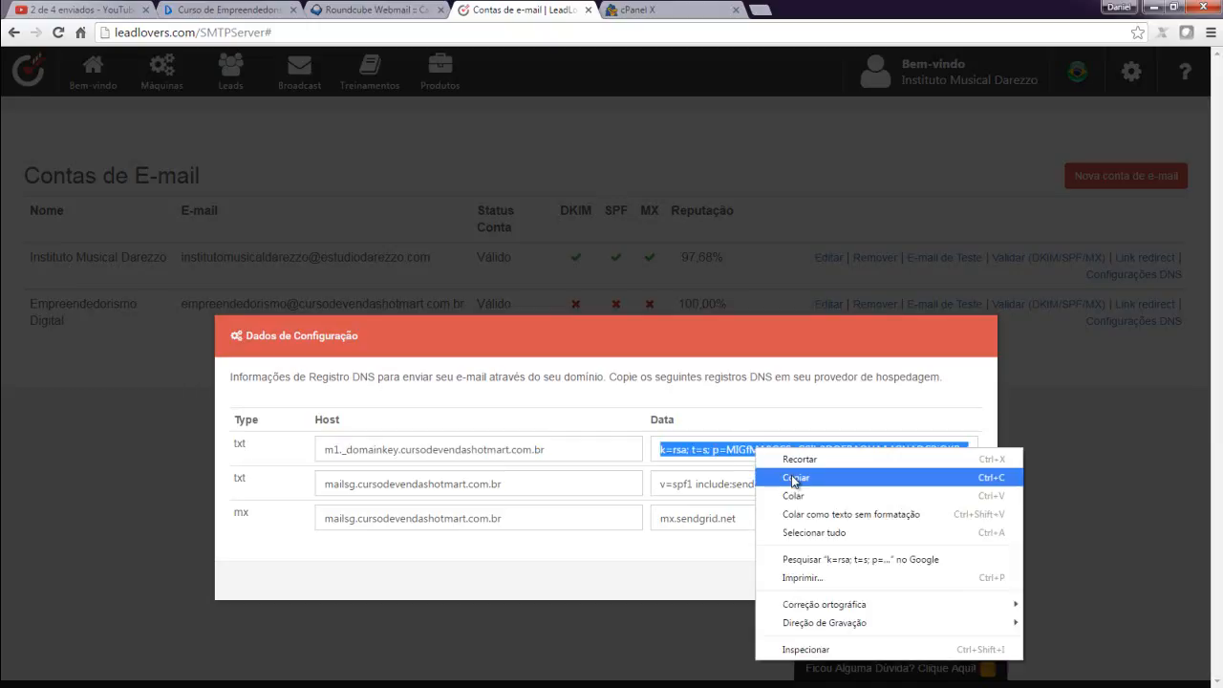
click(794, 478)
click(664, 12)
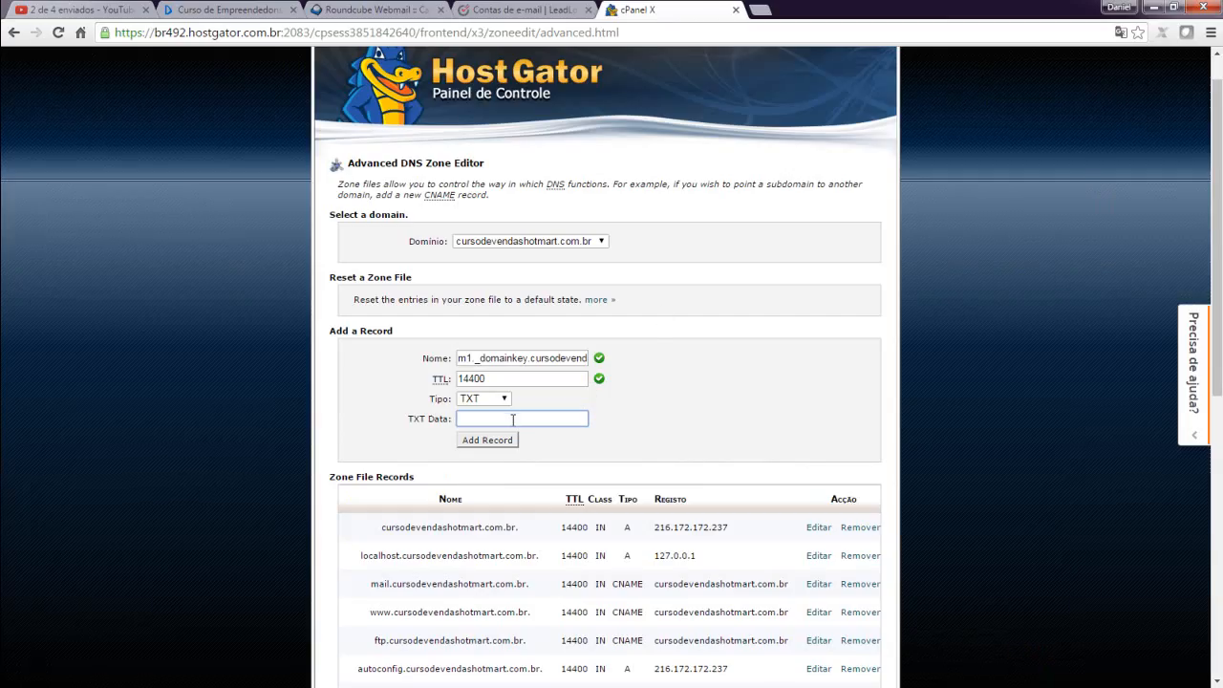
key(ctrl+v)
- Compare the new record's name in cPanel with the first TXT host in the LeadLovers DNS data, including the end of the name
click(532, 358)
drag(534, 358, 596, 361)
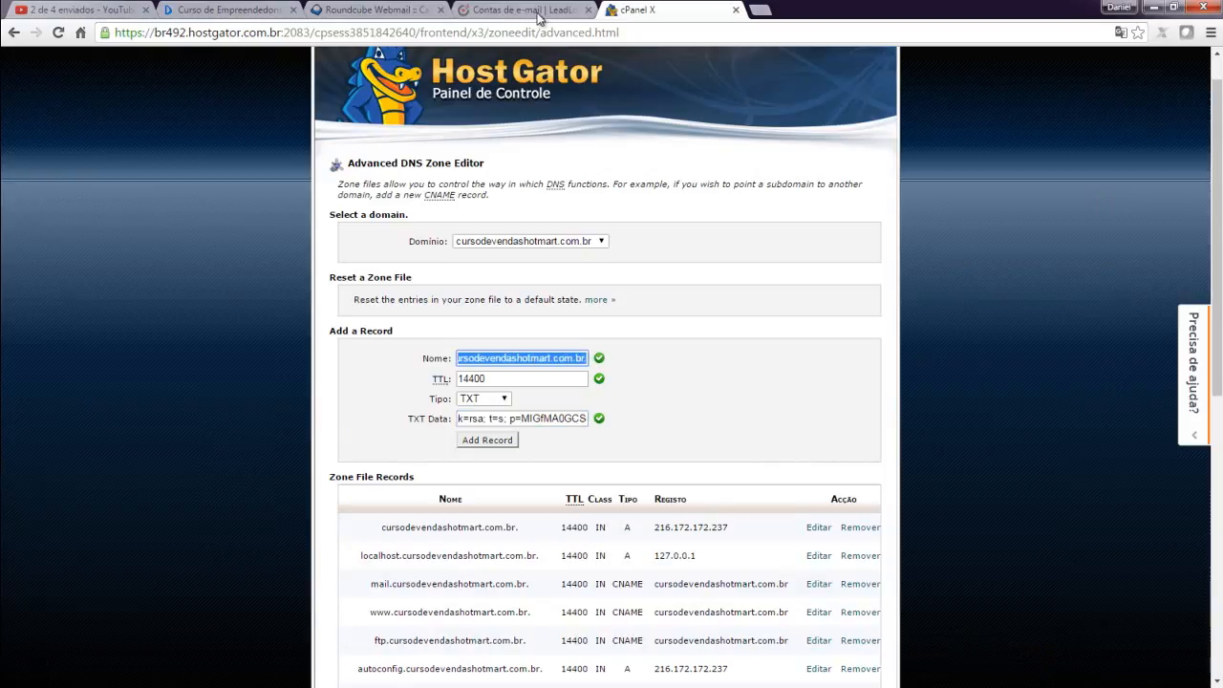
click(527, 10)
triple_click(496, 451)
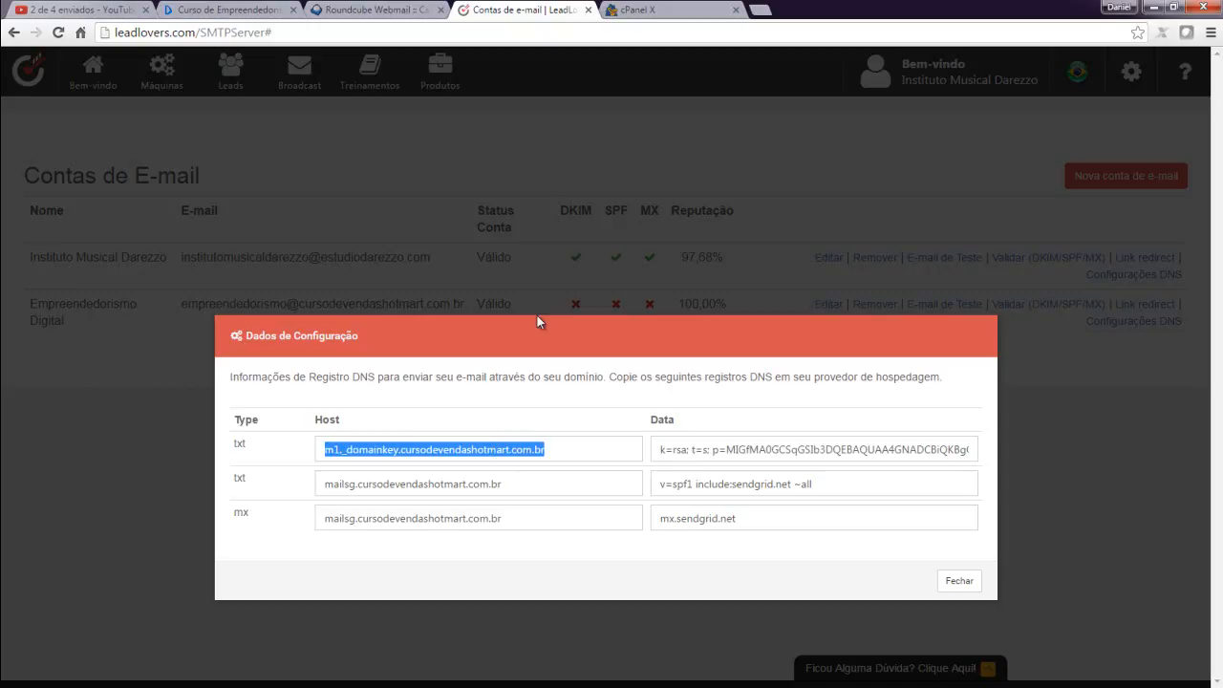
click(646, 9)
triple_click(532, 358)
click(532, 357)
triple_click(532, 357)
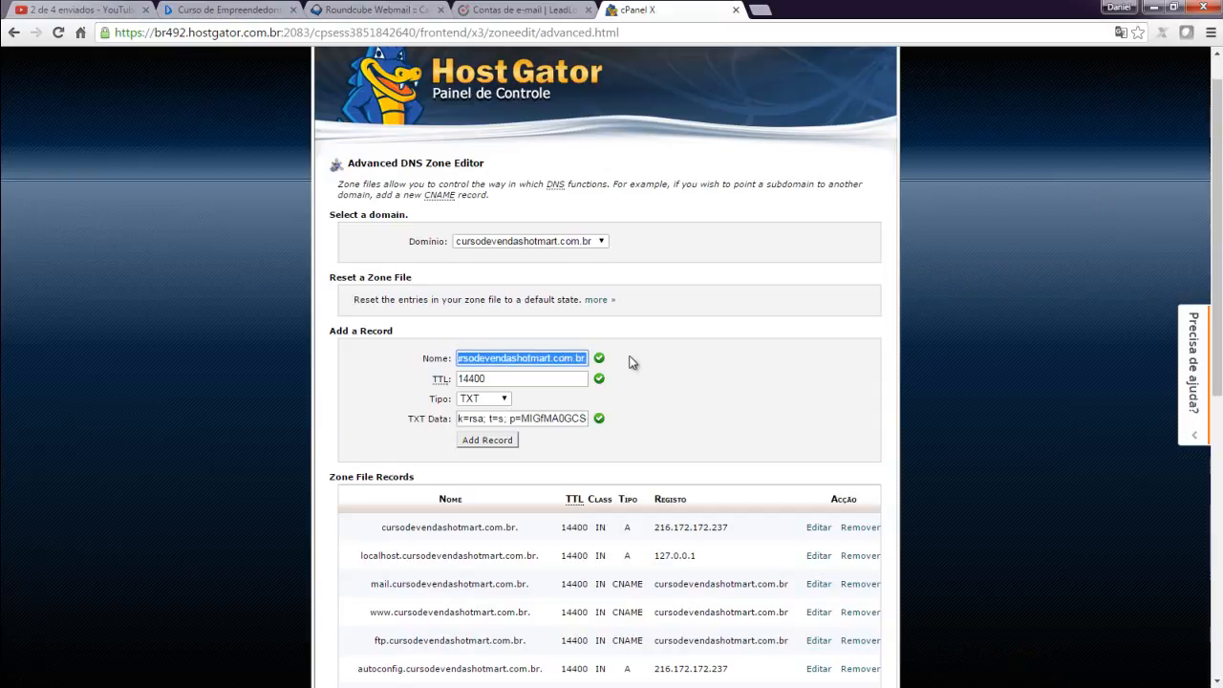
click(545, 358)
click(690, 353)
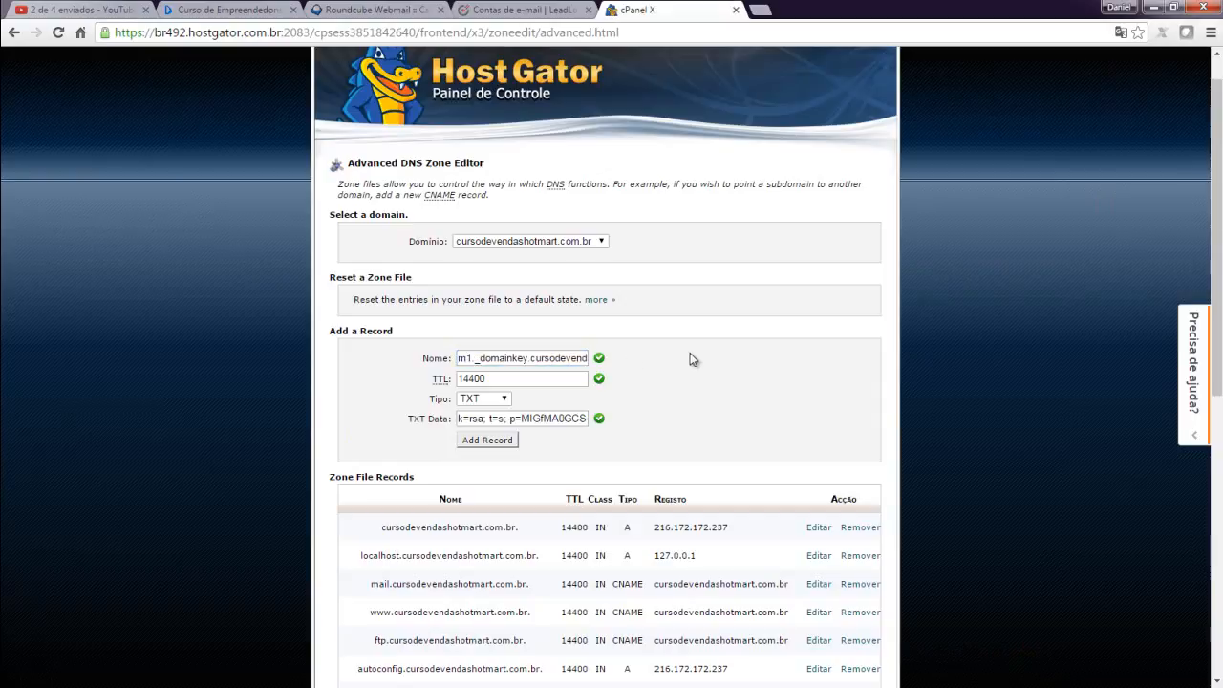
click(545, 358)
drag(517, 358, 649, 355)
click(676, 377)
click(562, 359)
drag(547, 358, 665, 359)
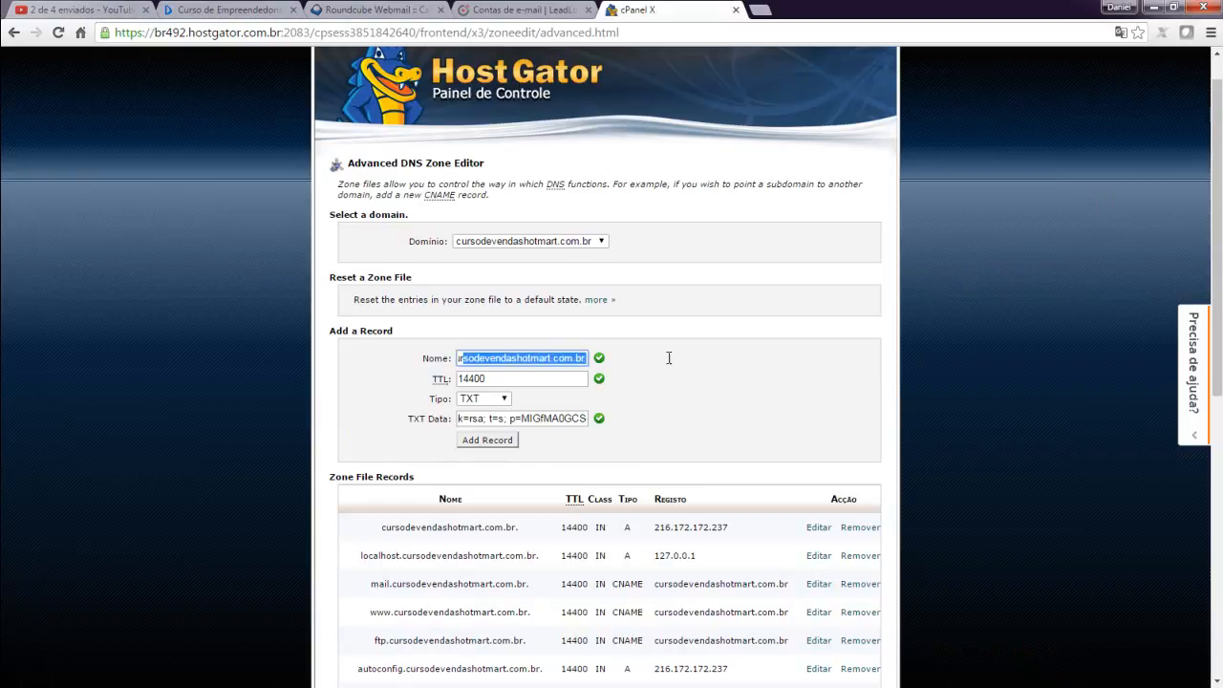
click(600, 374)
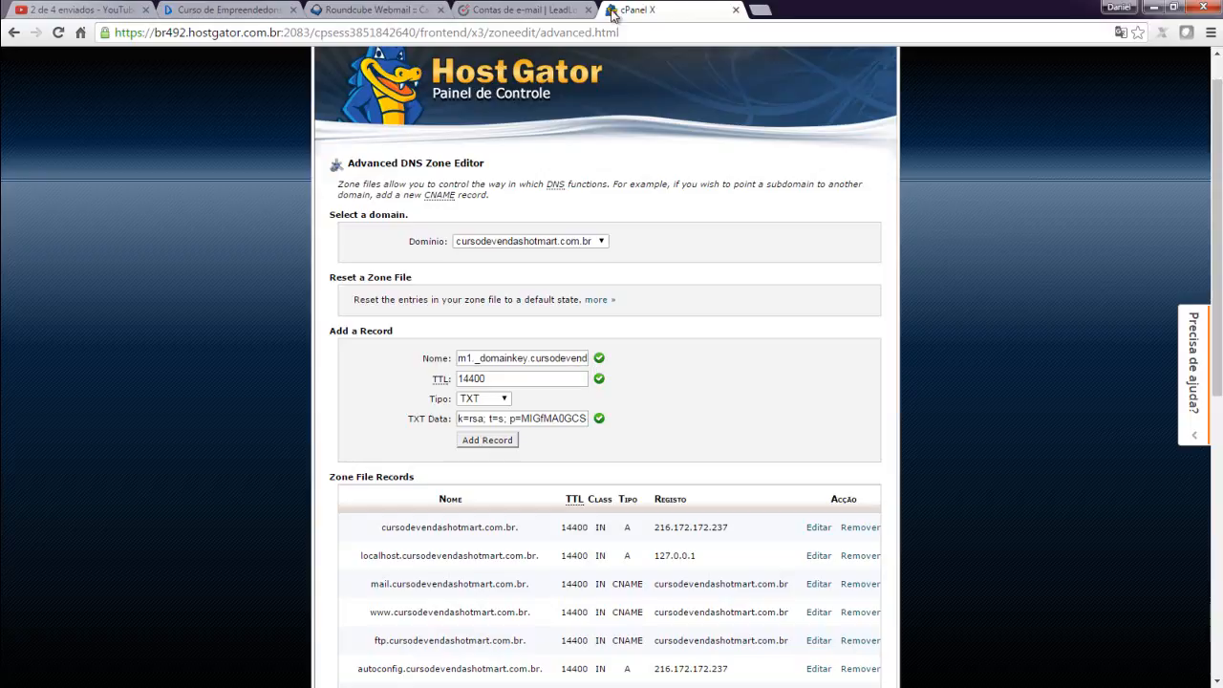
click(520, 9)
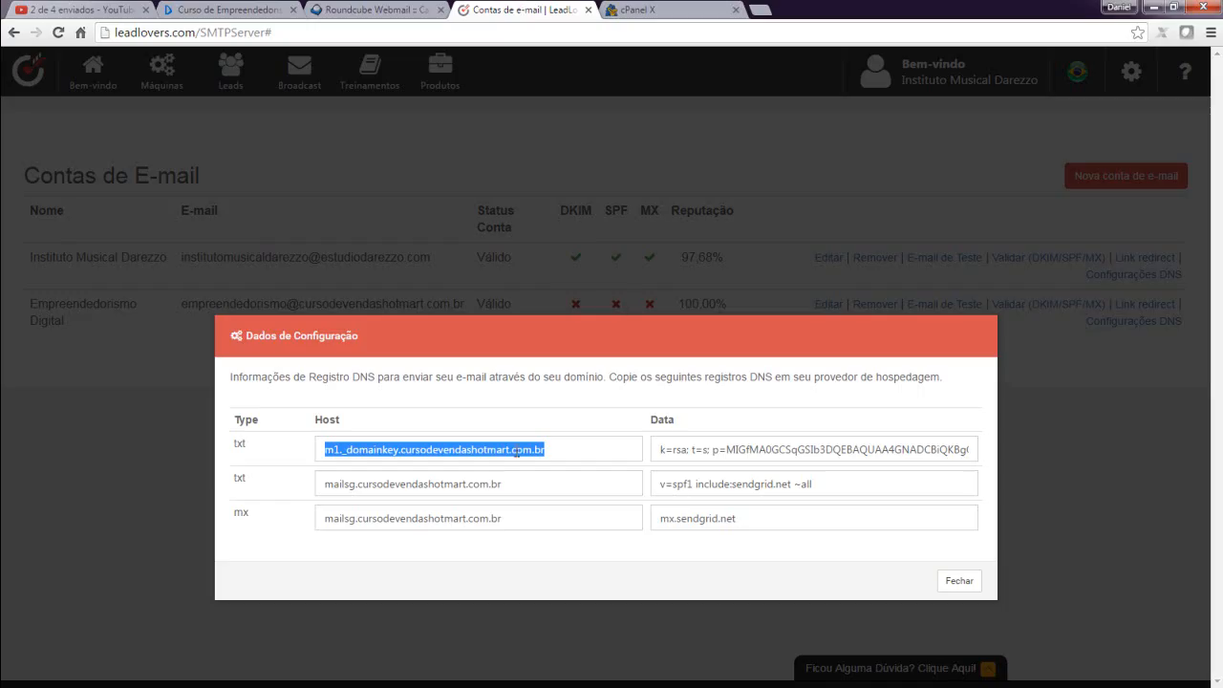
click(677, 10)
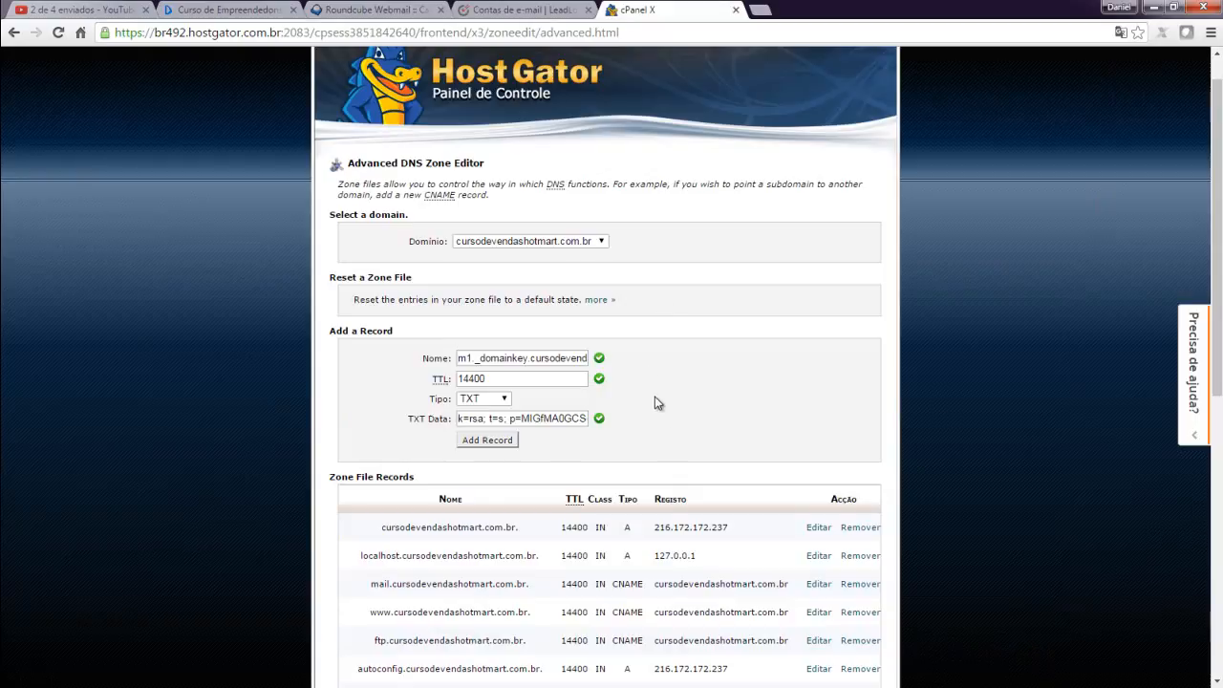
- Add the m1._domainkey record to the zone, and begin another TXT record named mailsg.cursodevendashotmart.com.br
click(489, 441)
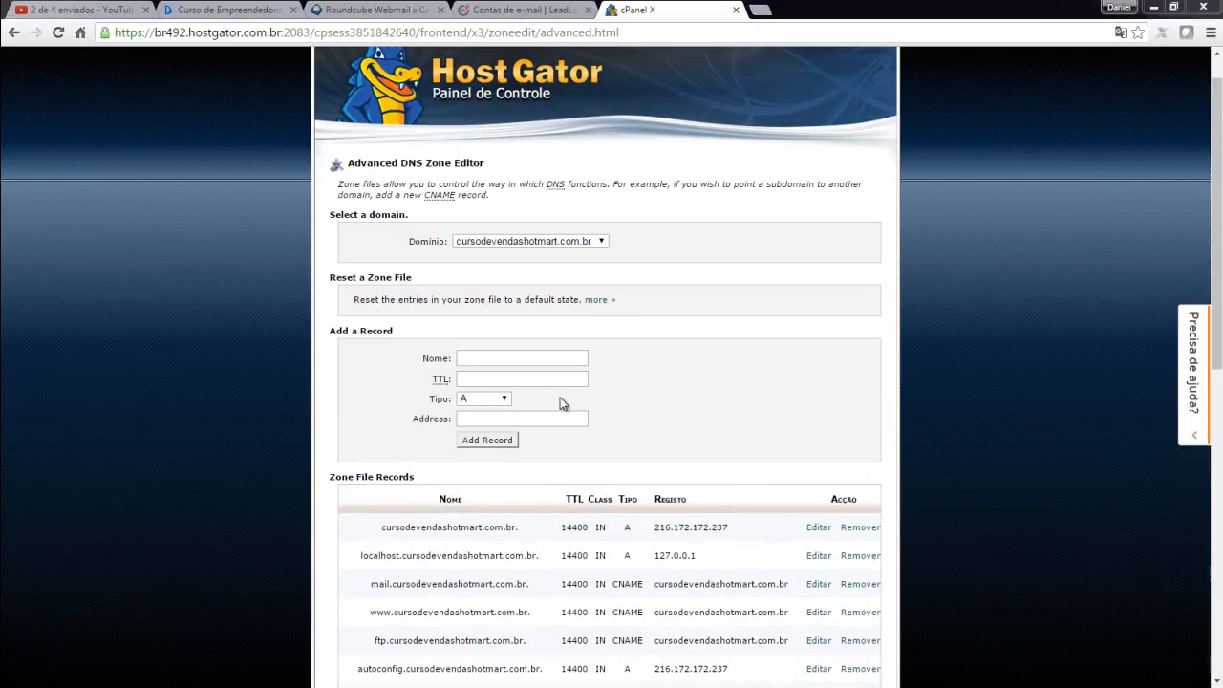
click(504, 397)
click(493, 464)
click(487, 359)
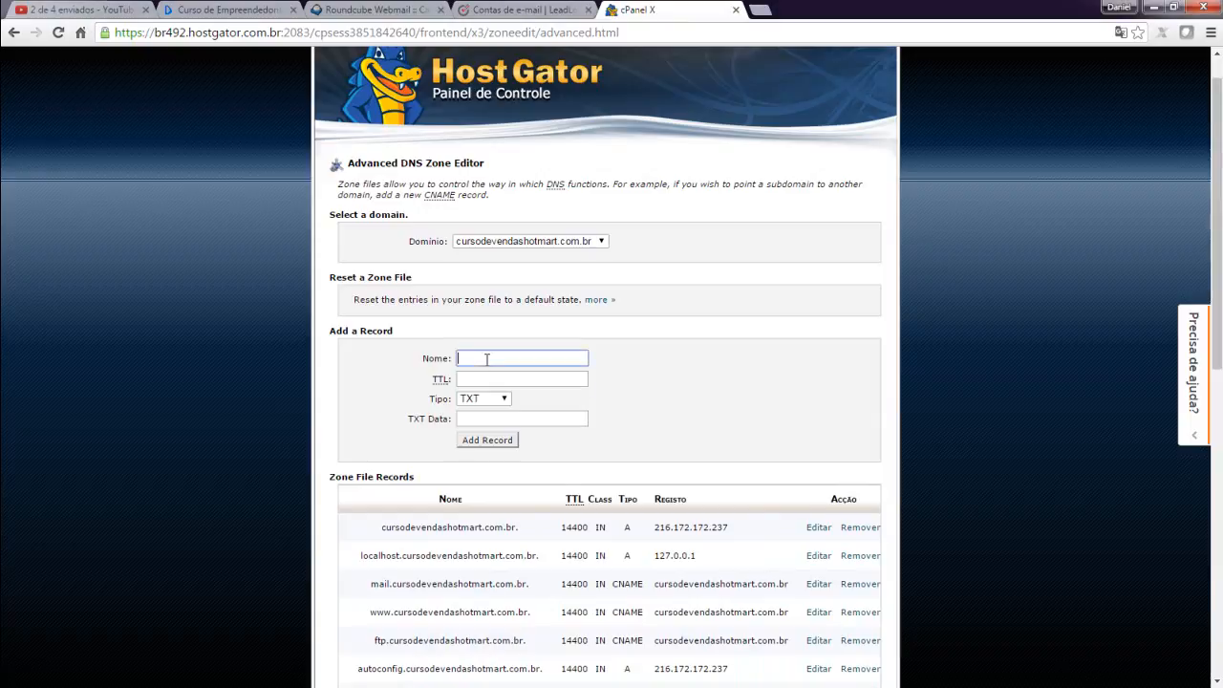
text(mailsg)
click(646, 381)
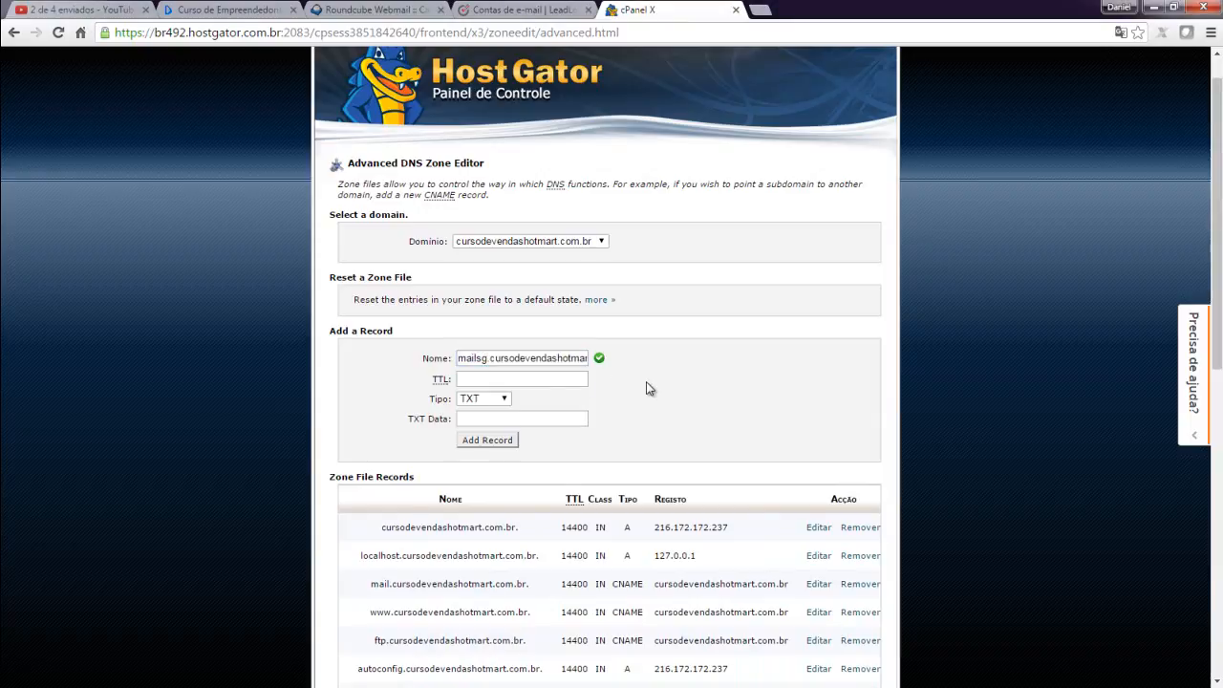
- Compare the new record's name with the second TXT host in LeadLovers and set its TTL to 14400 in cPanel
click(497, 10)
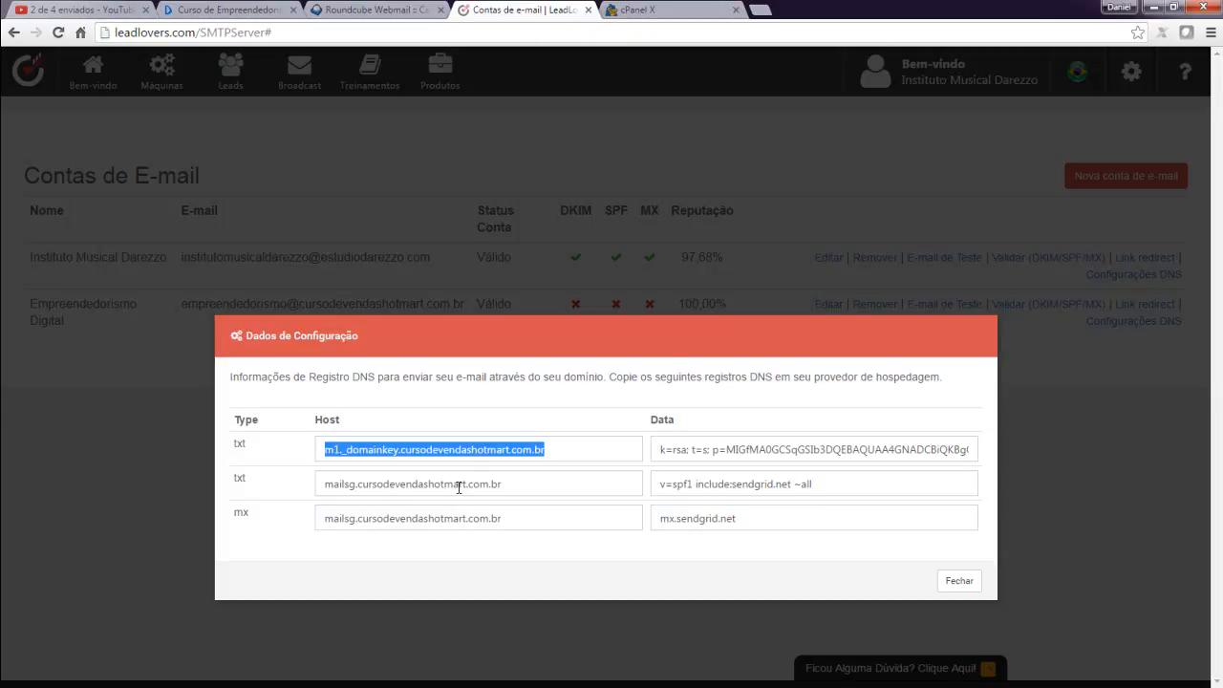
click(653, 12)
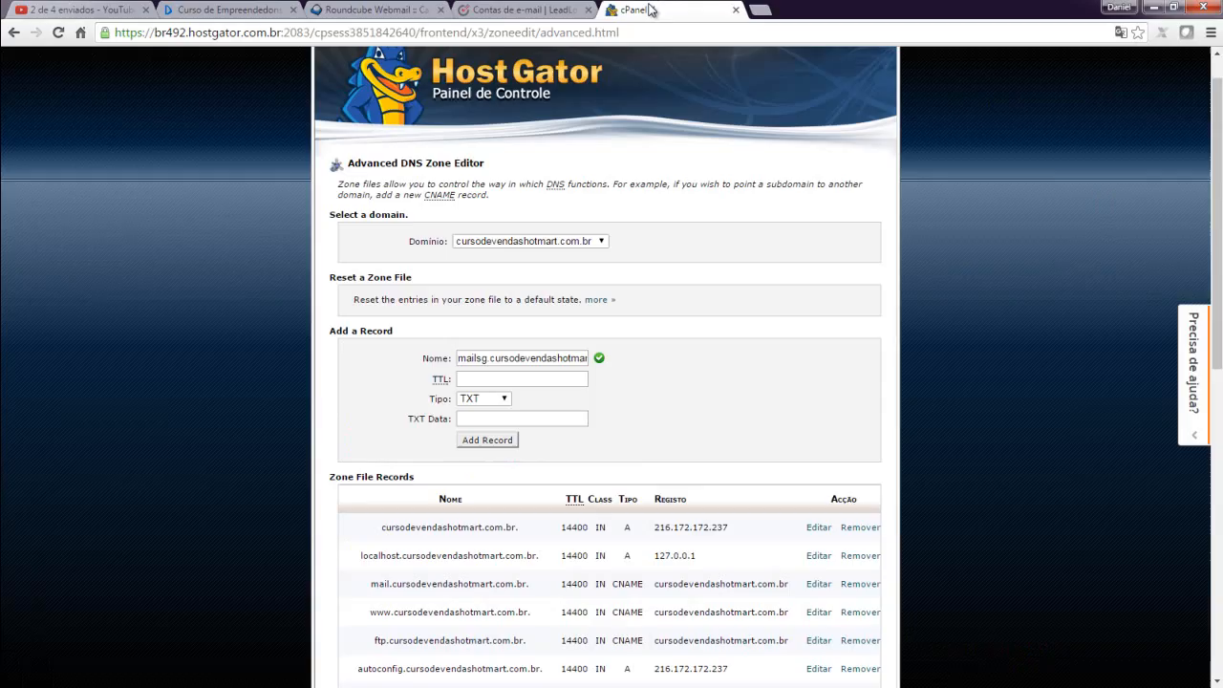
click(531, 381)
text(14400)
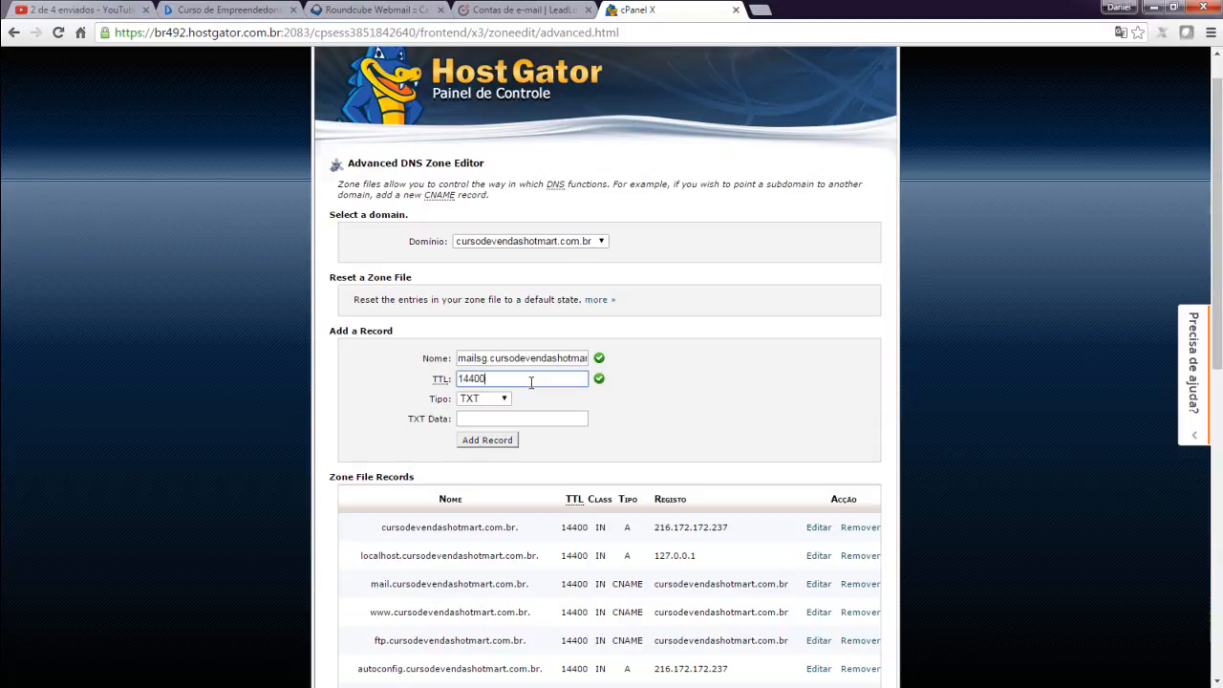
- Copy the second TXT host, mailsg.cursodevendashotmart.com.br, from LeadLovers into the new record's TXT data in cPanel and add the record
click(519, 421)
click(551, 11)
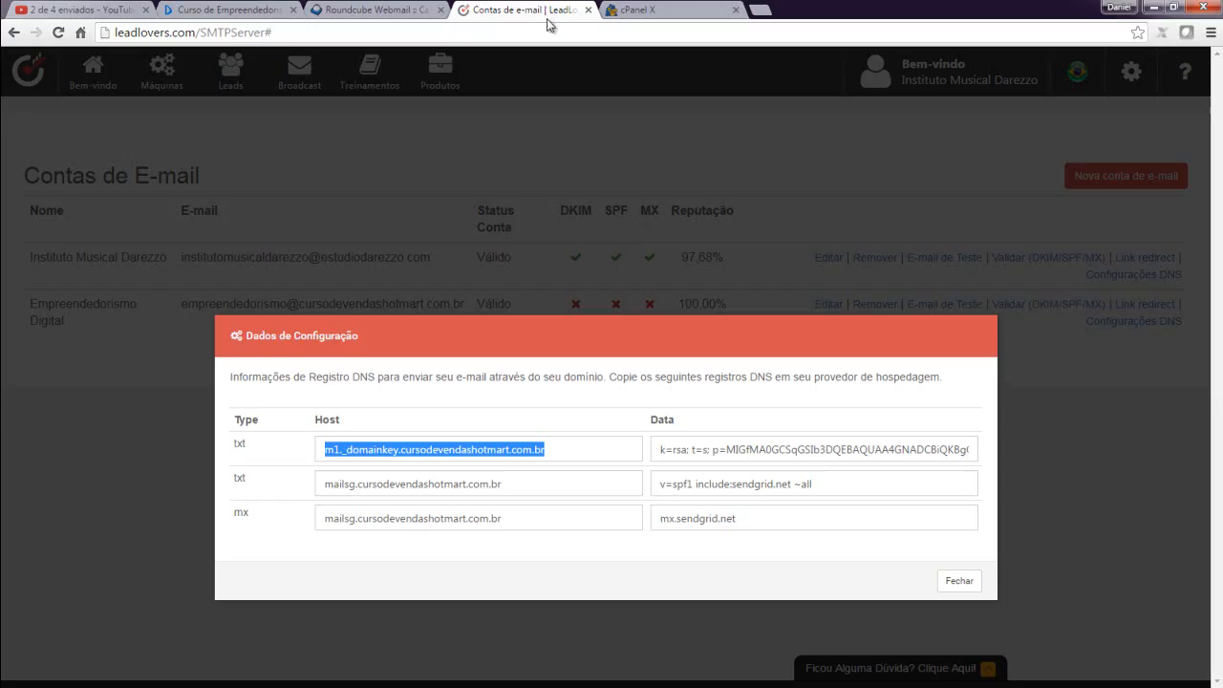
click(437, 484)
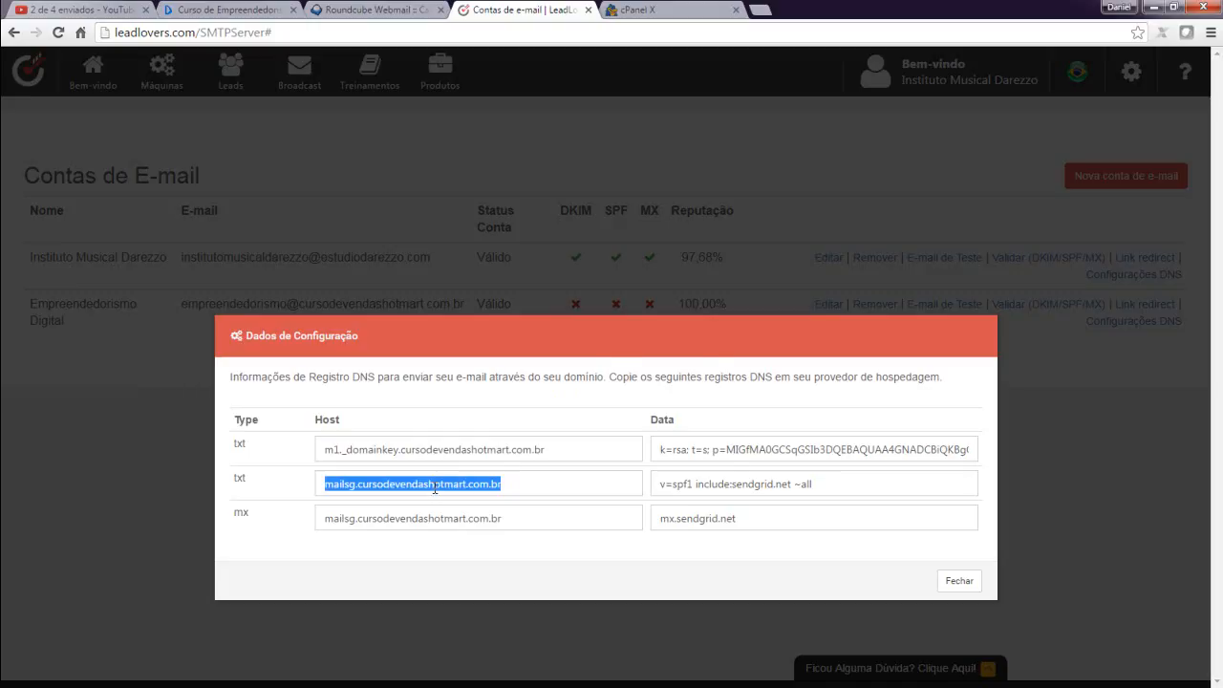
right_click(435, 487)
click(475, 304)
click(637, 9)
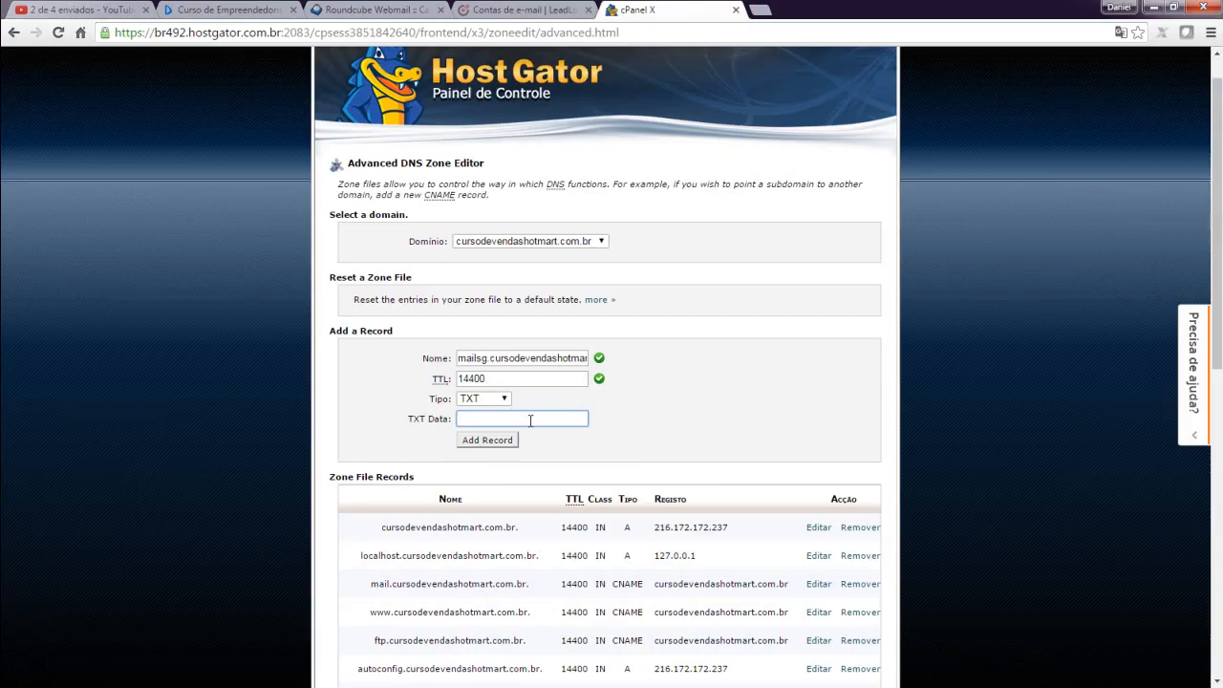
key(ctrl+v)
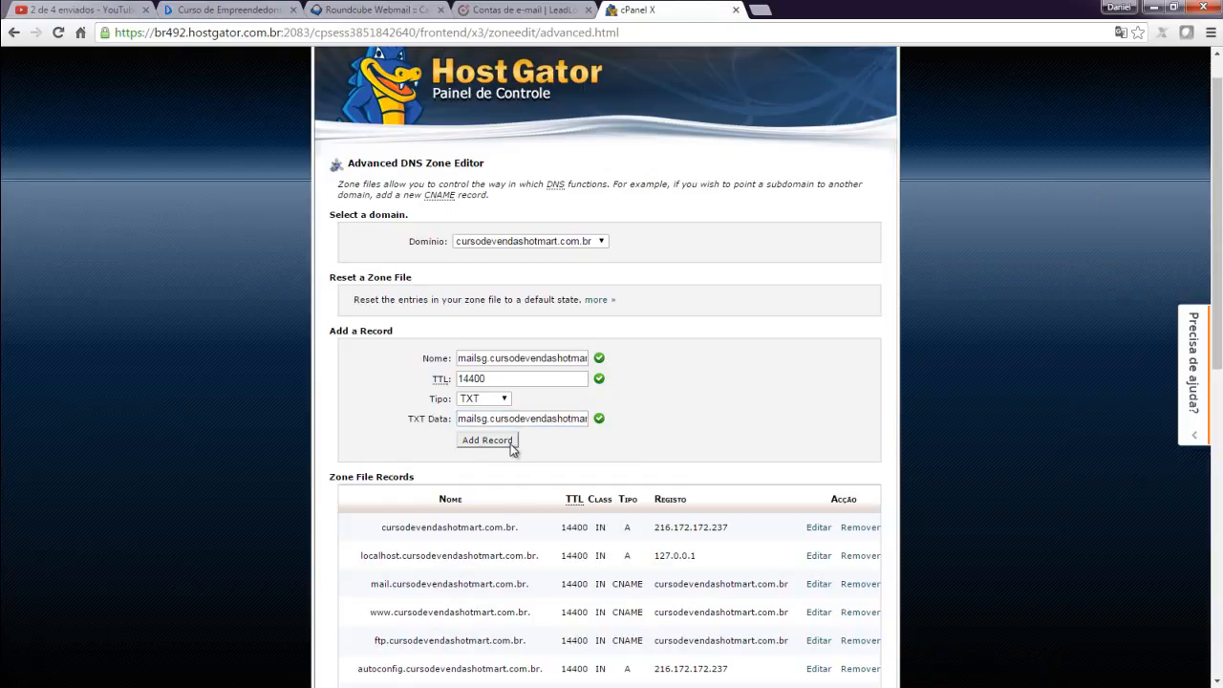
click(509, 440)
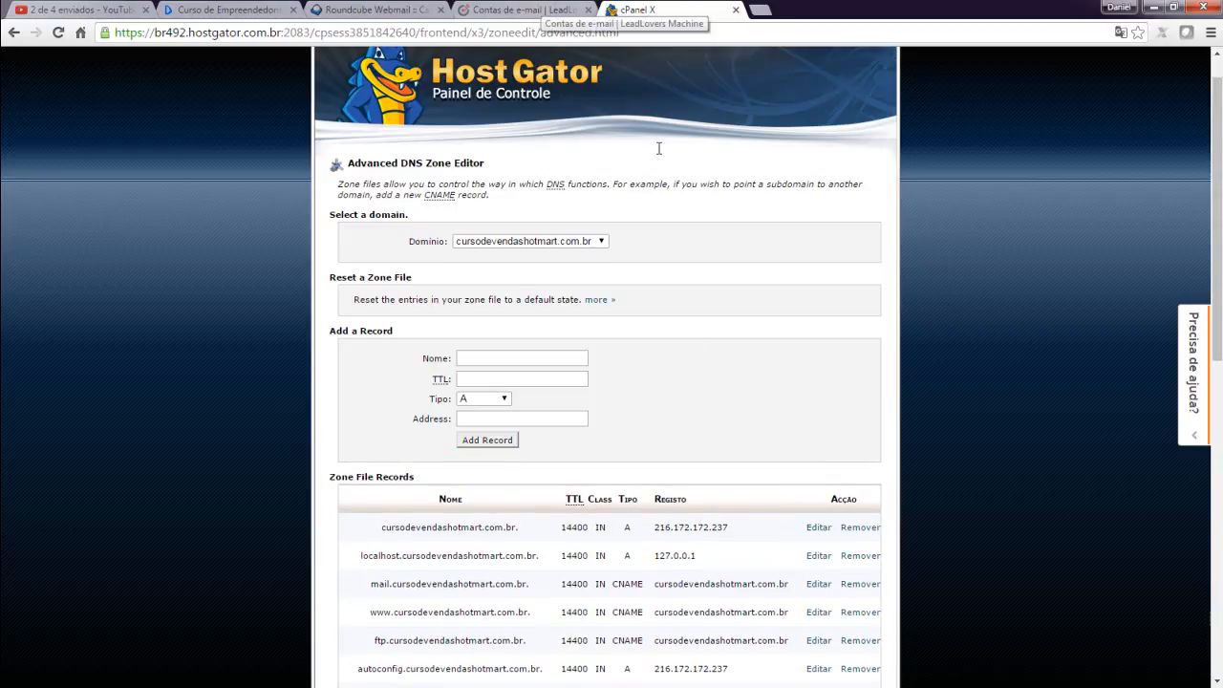
- Close the DNS data in LeadLovers and validate DKIM, SPF and MX for the cursodevendashotmart.com.br e-mail account
mouse_move(1218, 312)
mouse_down()
mouse_move(1218, 438)
mouse_move(1218, 311)
mouse_up()
click(516, 12)
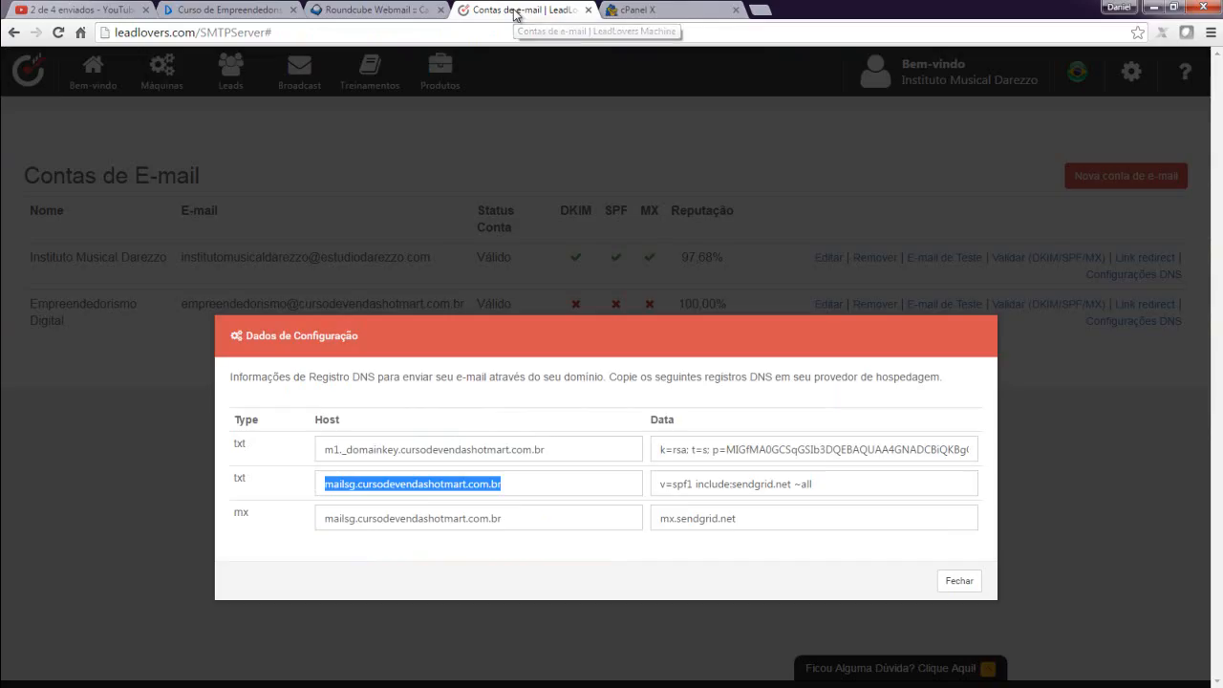
click(959, 582)
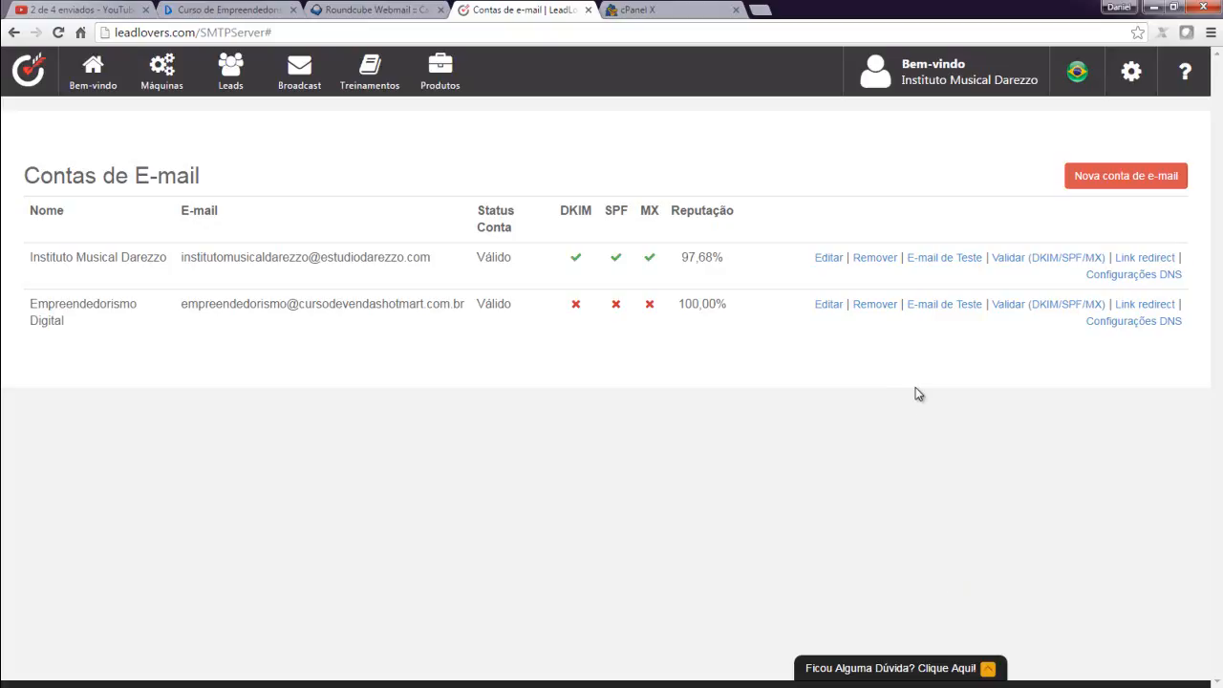
click(1012, 307)
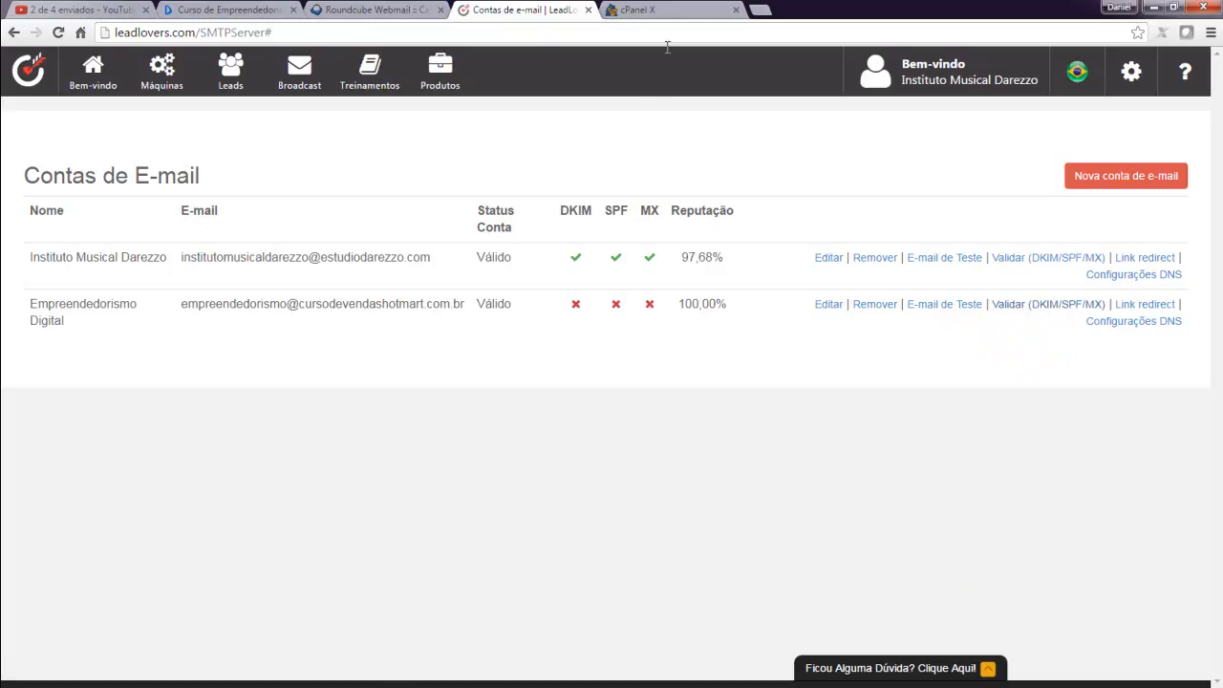
- Look through the zone file records of cursodevendashotmart.com.br in cPanel
click(666, 13)
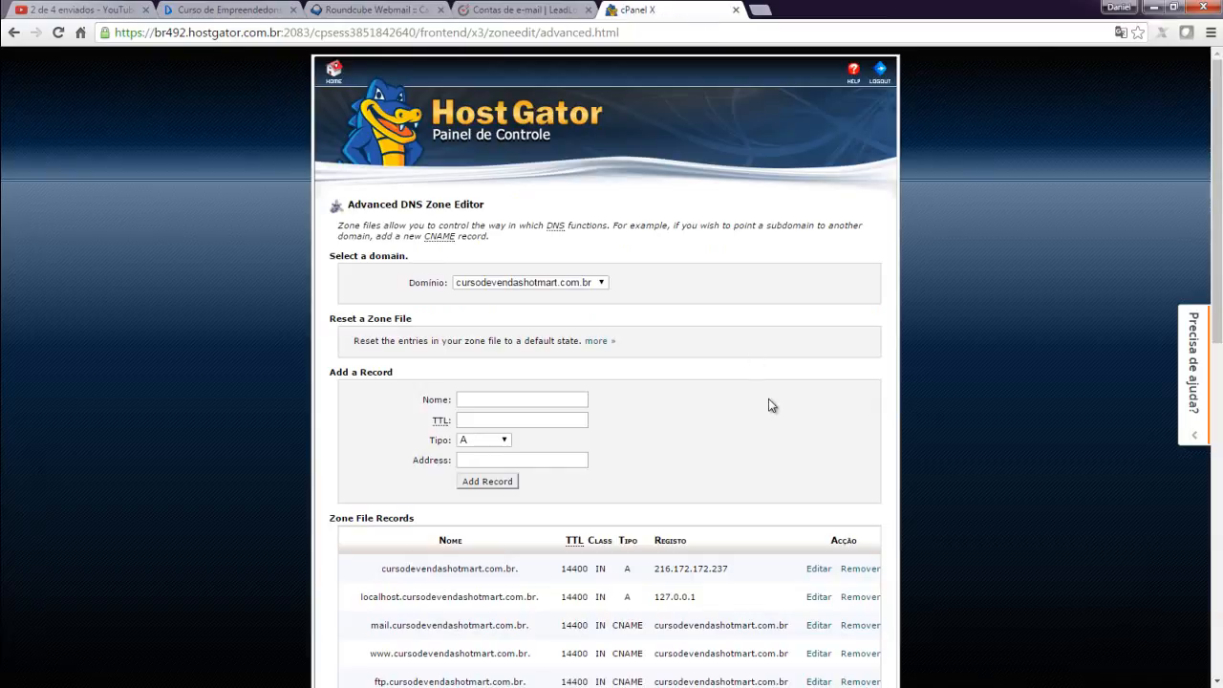
scroll(768, 399, down, 3)
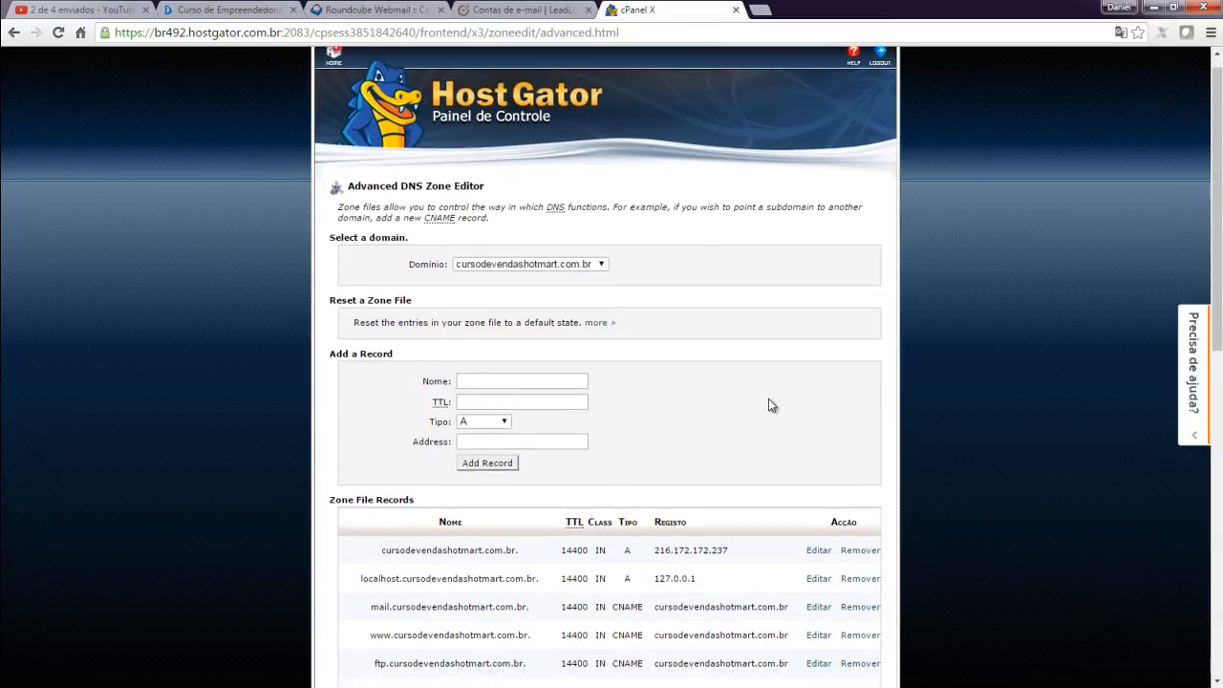
scroll(769, 400, down, 5)
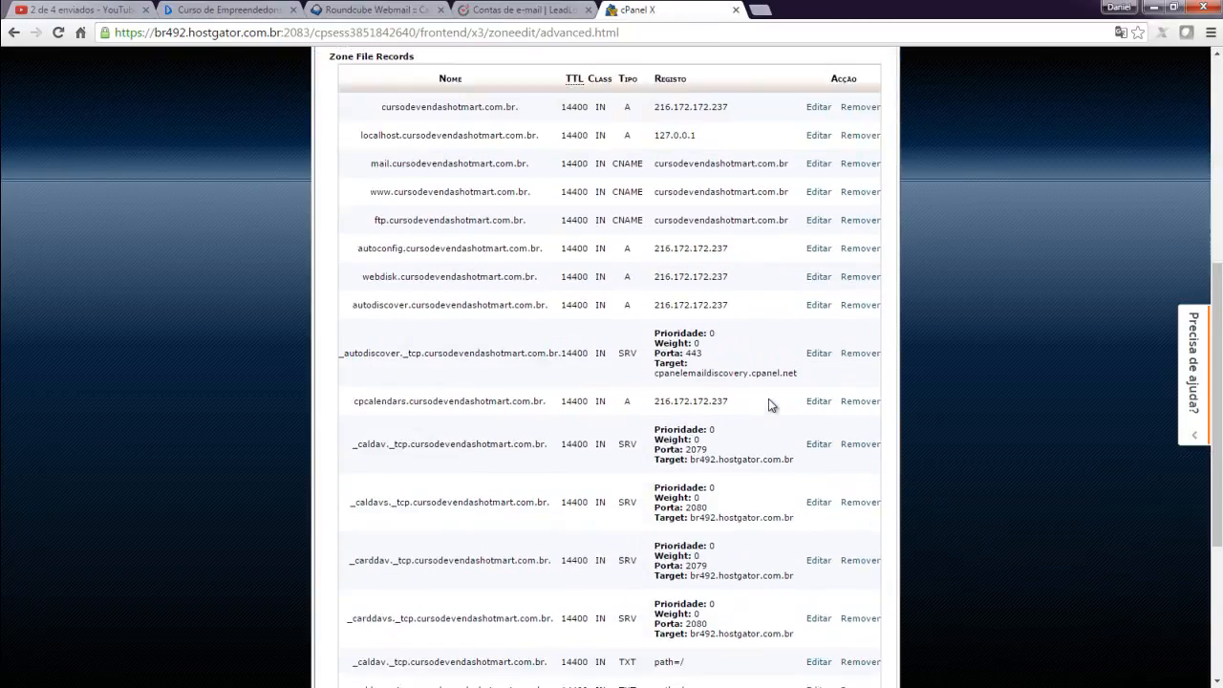
scroll(769, 399, up, 3)
scroll(771, 405, up, 5)
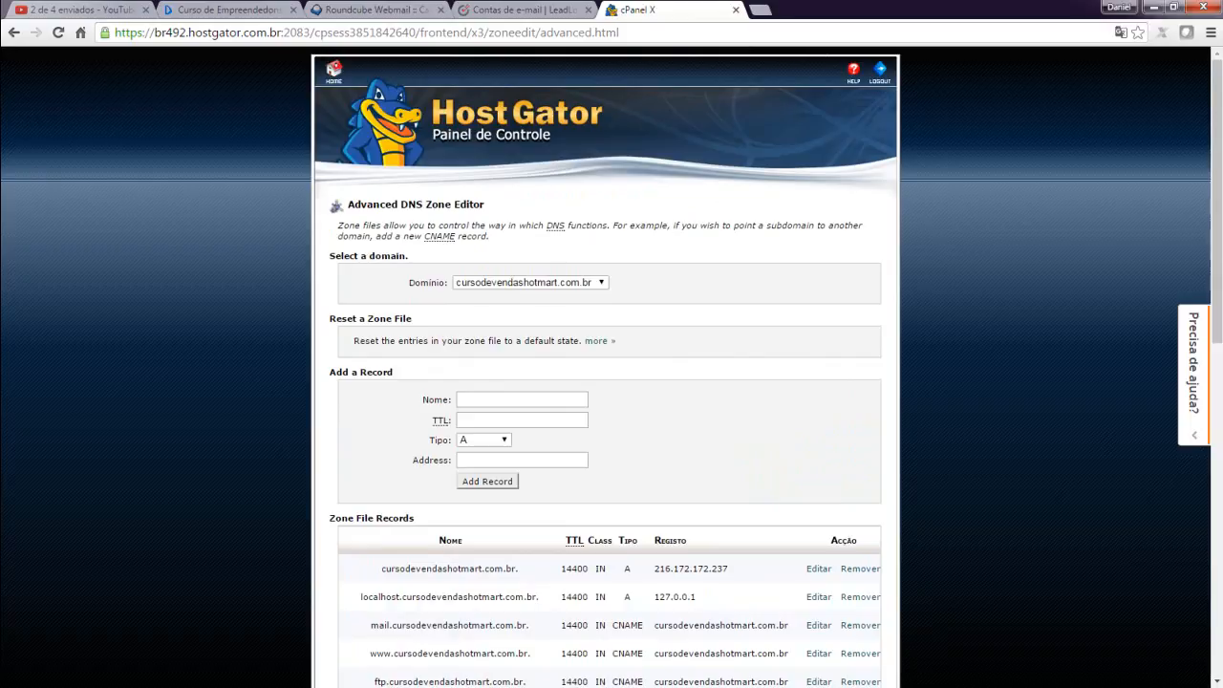
- Reopen the DNS configuration data of the cursodevendashotmart.com.br account in LeadLovers, check its MX entry and return to cPanel
click(507, 10)
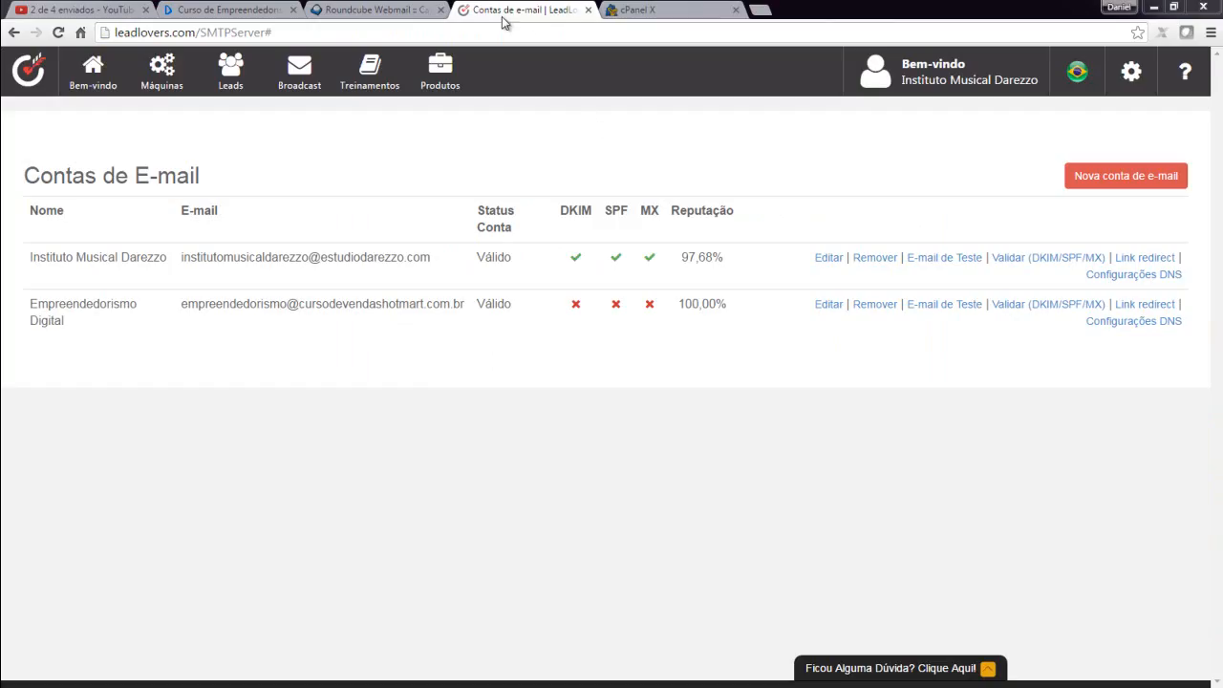
click(1117, 323)
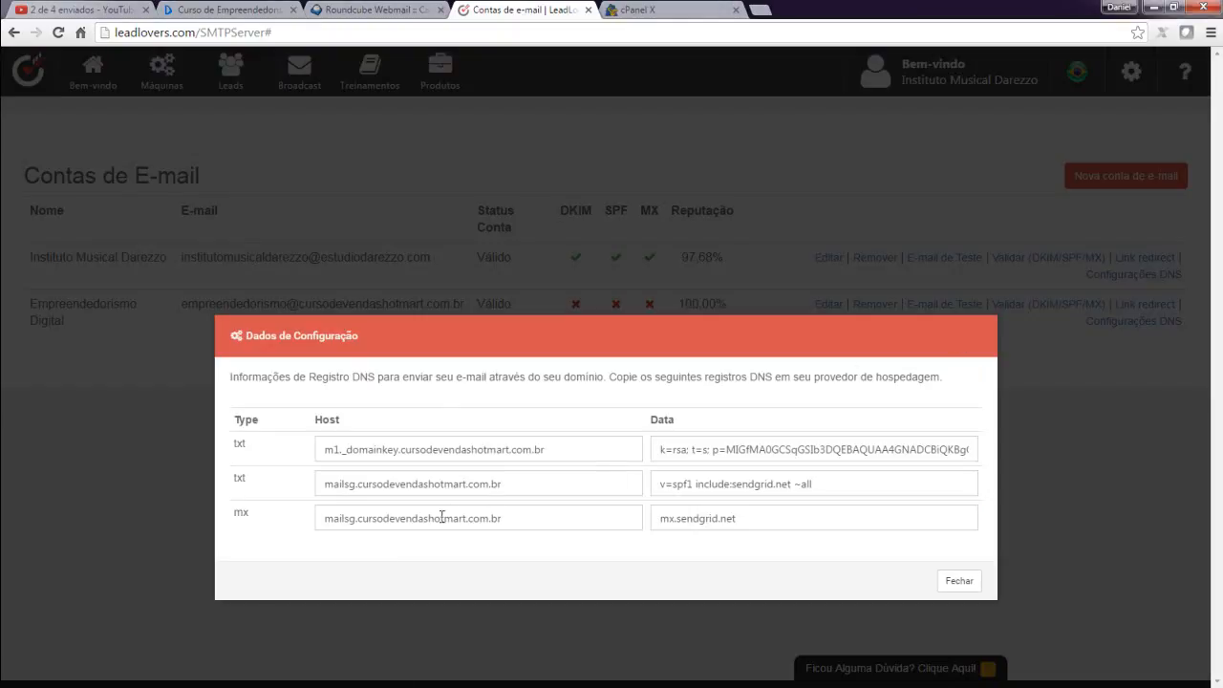
click(442, 517)
key(ctrl+Tab)
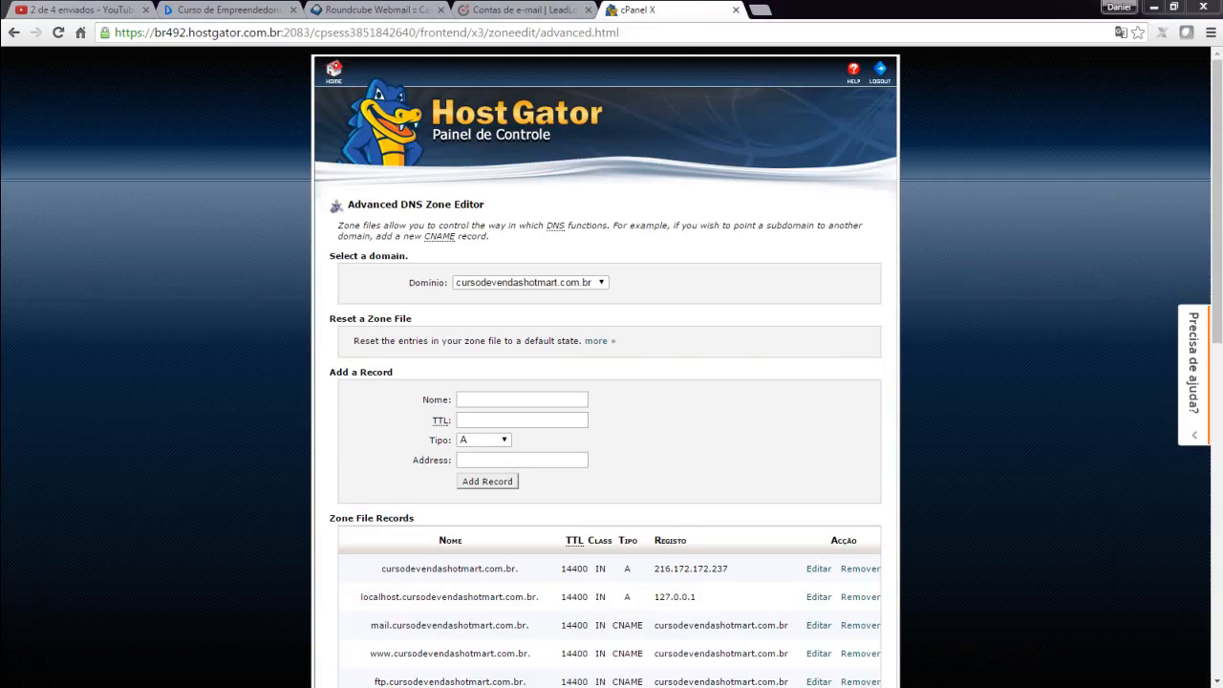
- Go back to the cPanel home page and open the subdomain management from the domains section
click(335, 74)
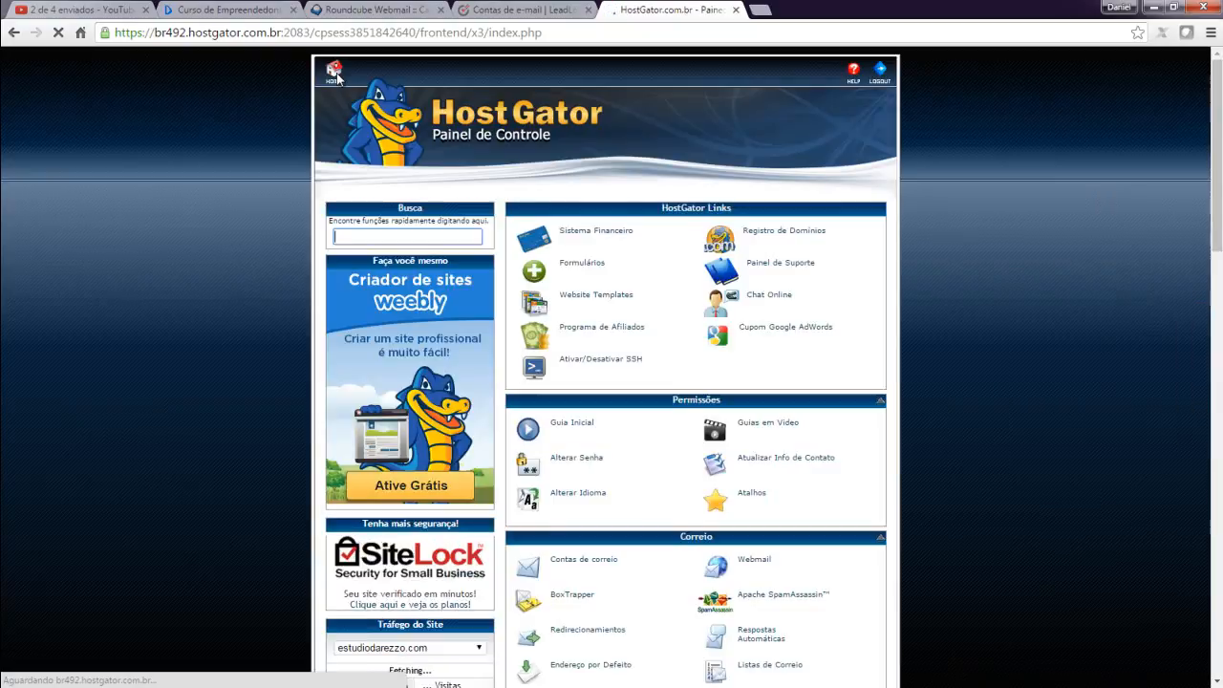
drag(1221, 196, 1221, 497)
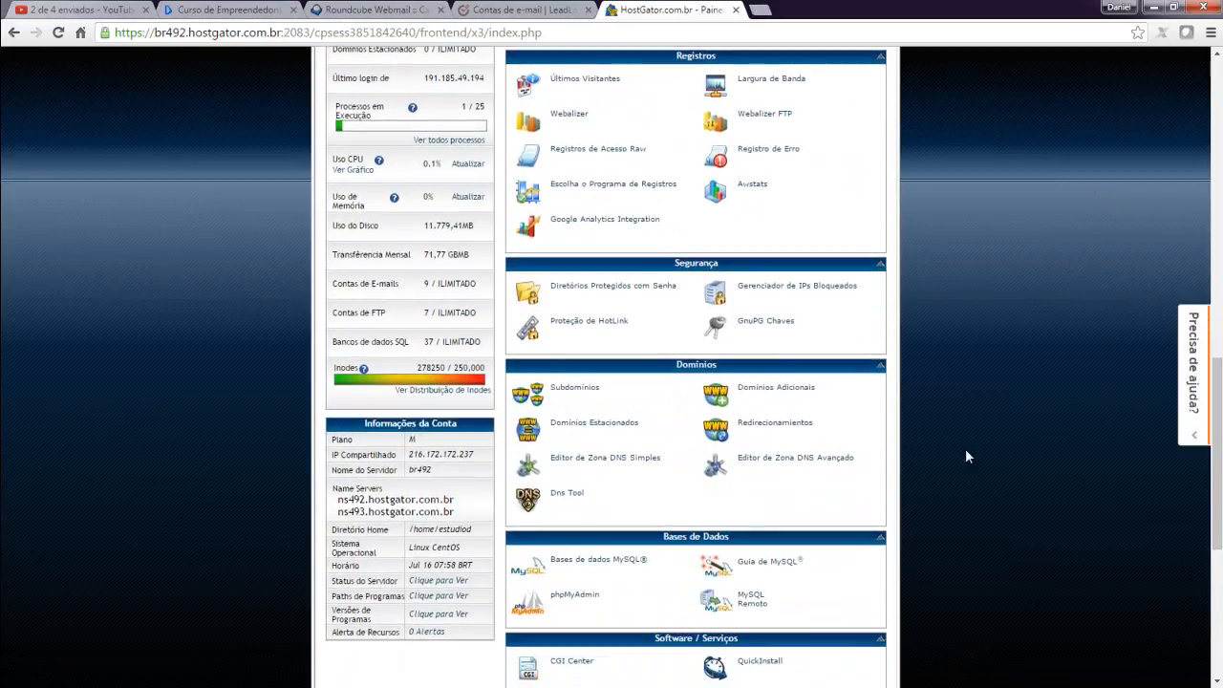
click(575, 390)
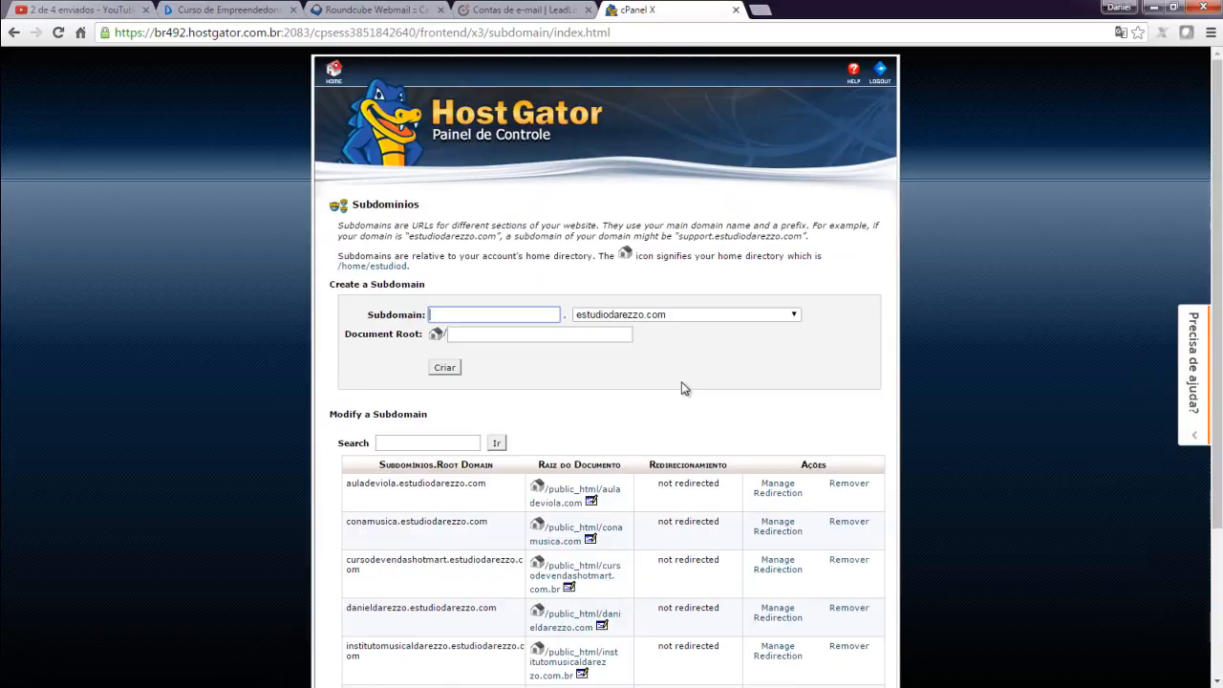
- Copy the MX host mailsg.cursodevendashotmart.com.br from the LeadLovers DNS data and return to the subdomain name in cPanel
click(541, 12)
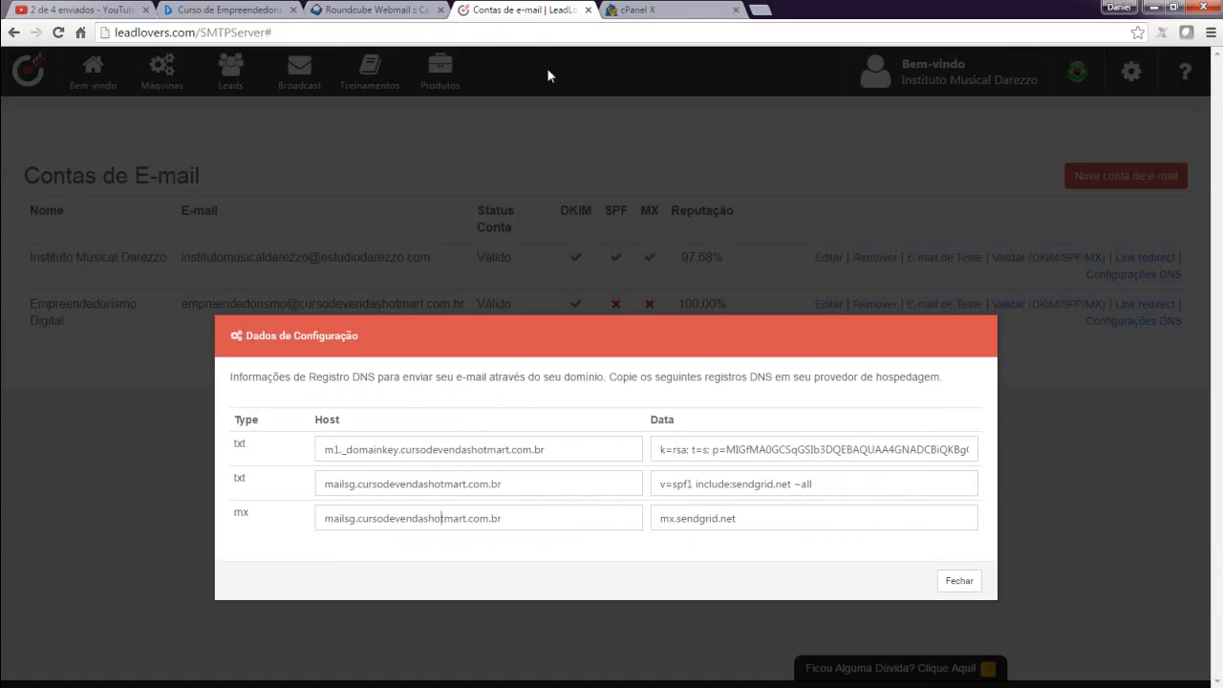
triple_click(443, 518)
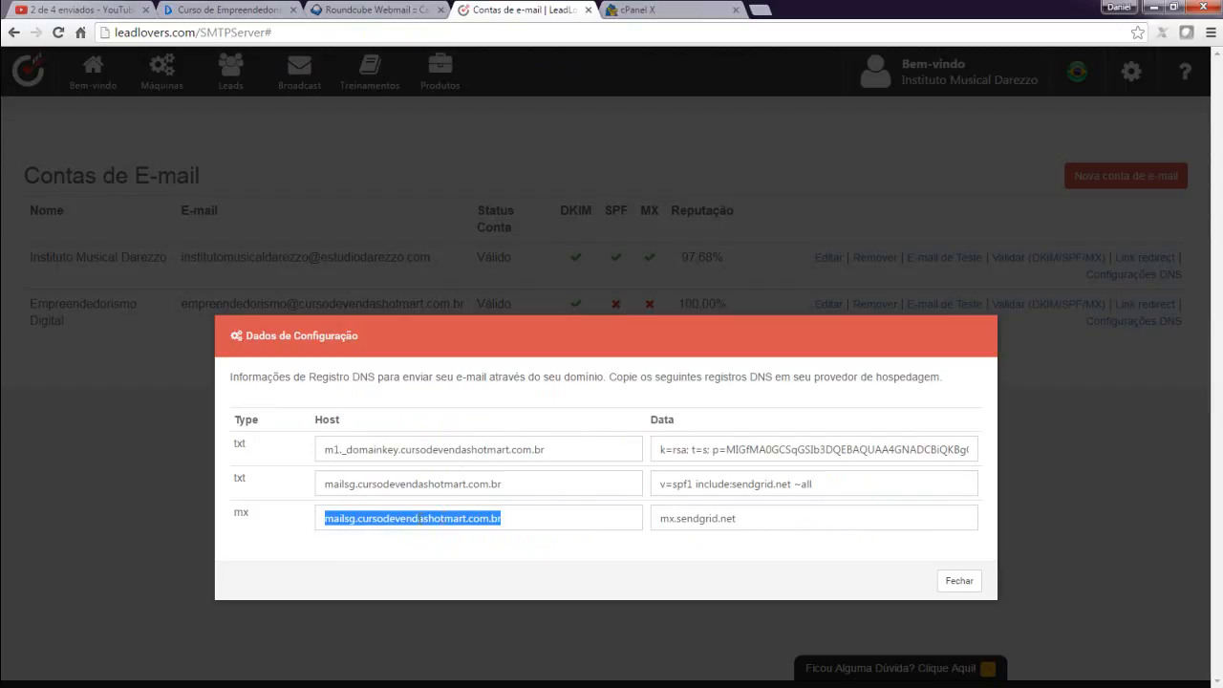
right_click(417, 517)
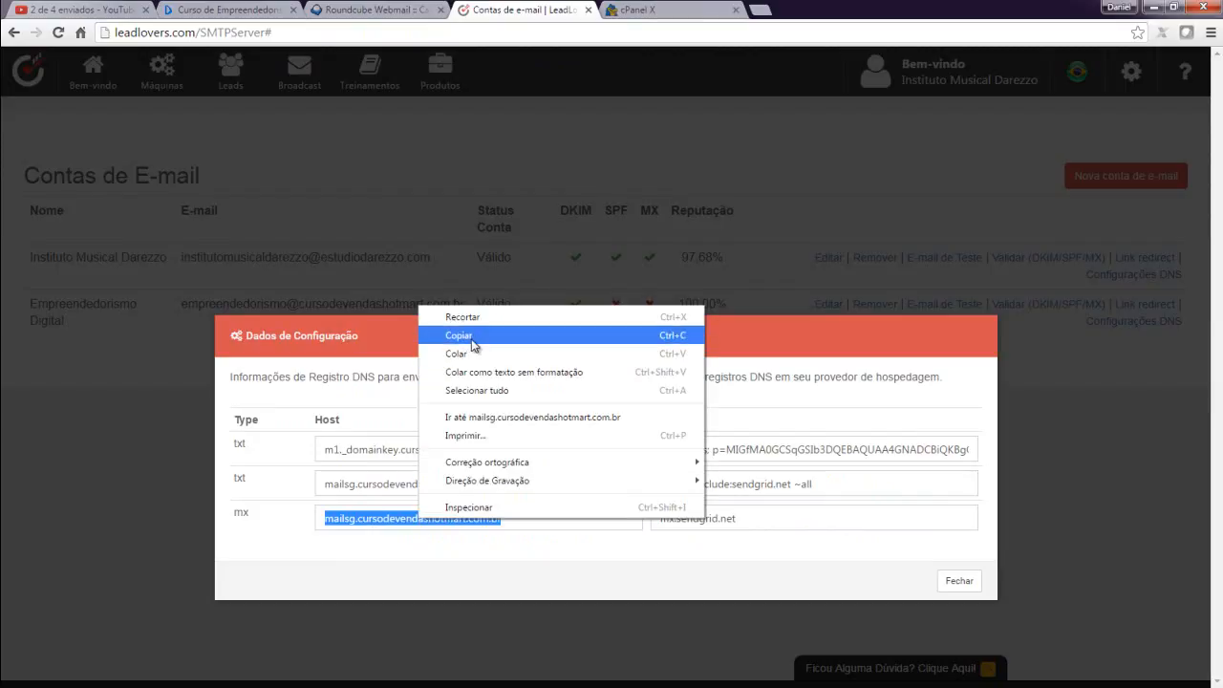
click(472, 342)
click(452, 518)
triple_click(452, 517)
right_click(452, 518)
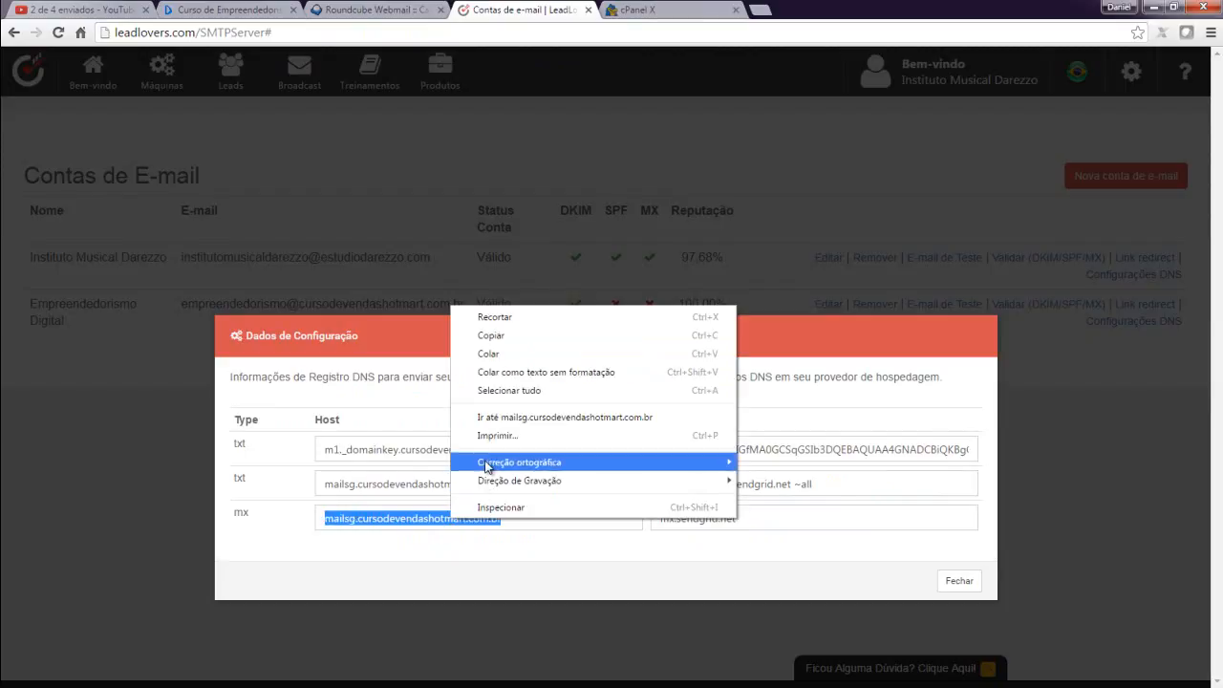
click(391, 522)
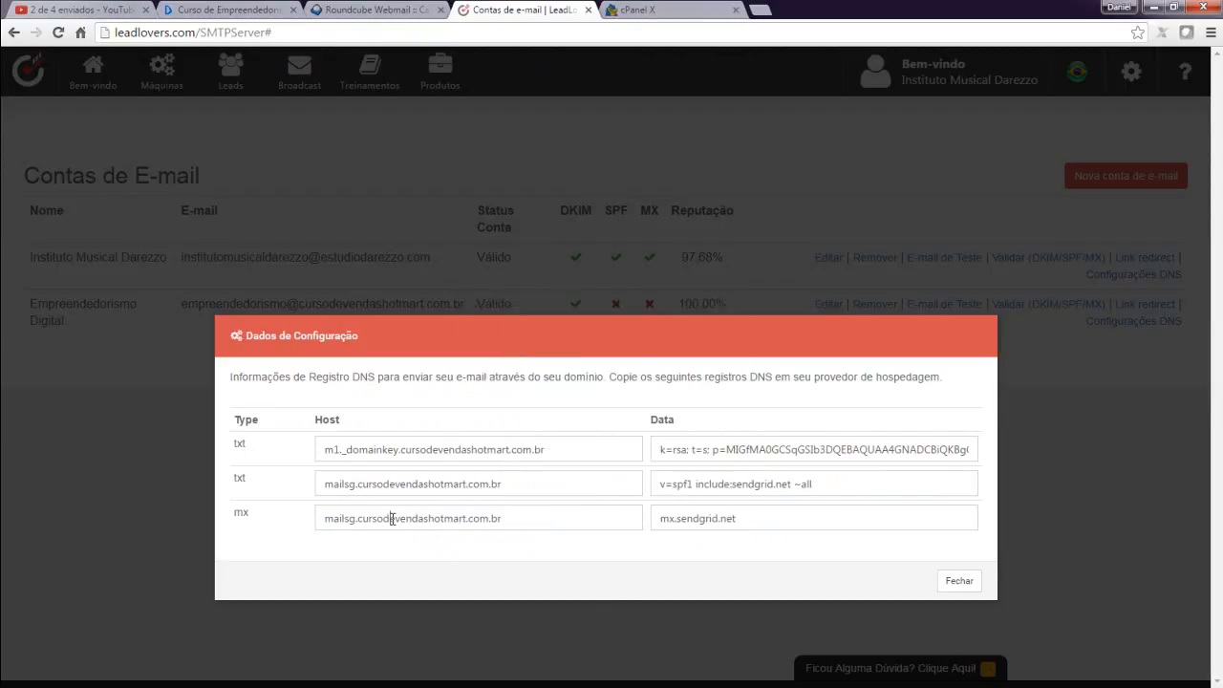
click(653, 12)
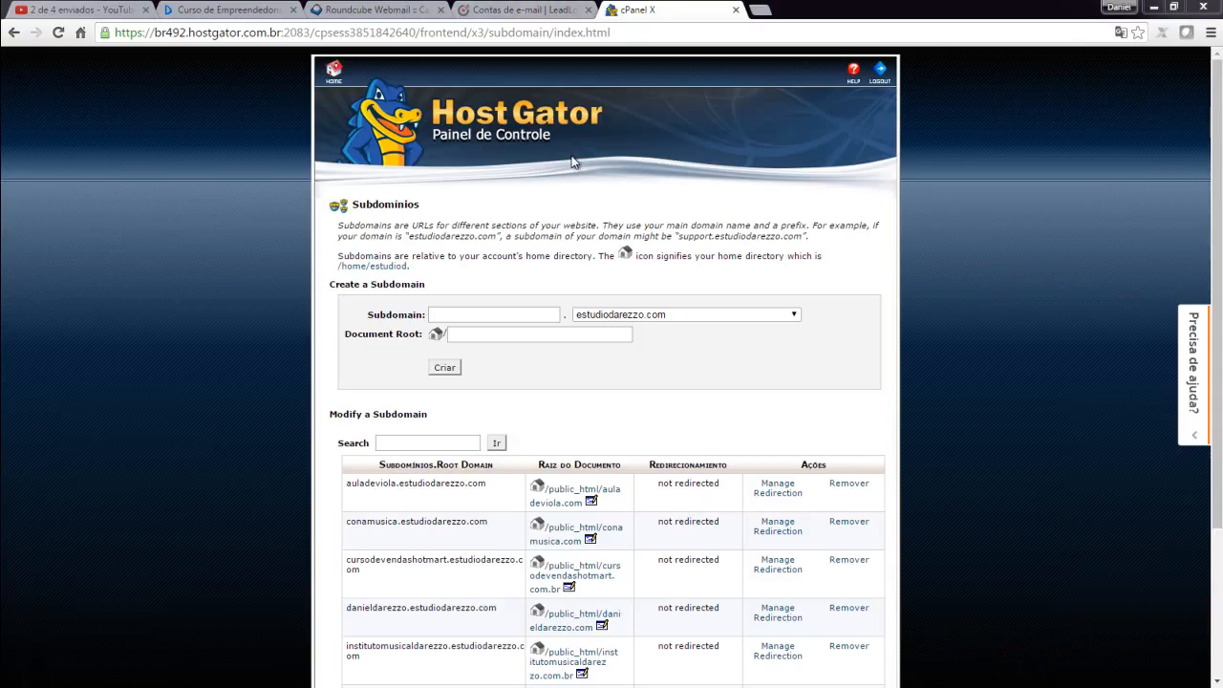
click(491, 315)
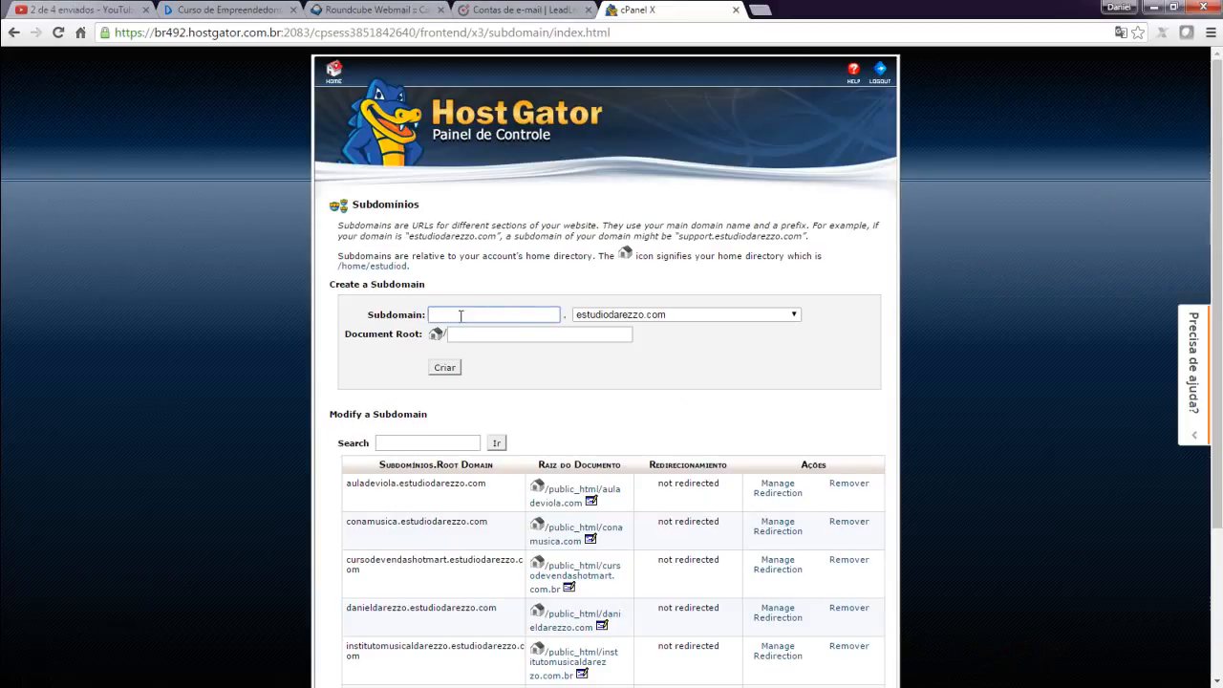
- Recheck the MX host in LeadLovers and create the subdomain mailsg.cursodevendashotmart.com.br under estudiodarezzo.com in cPanel
click(506, 10)
triple_click(441, 521)
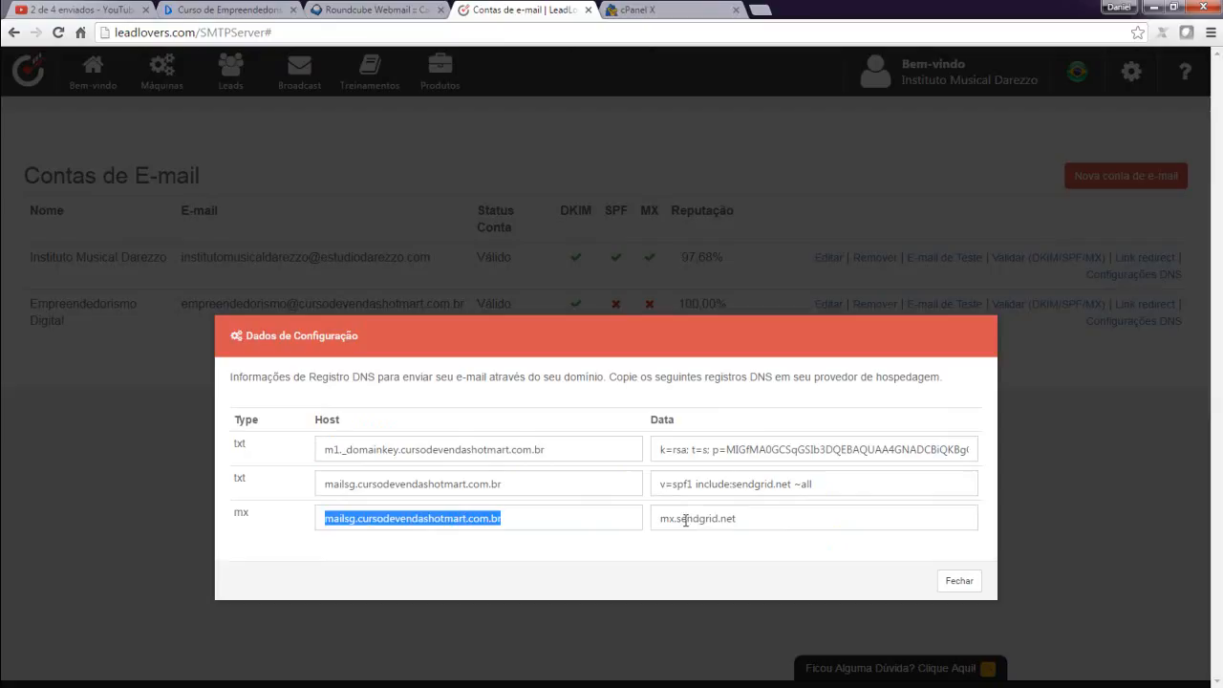
click(659, 10)
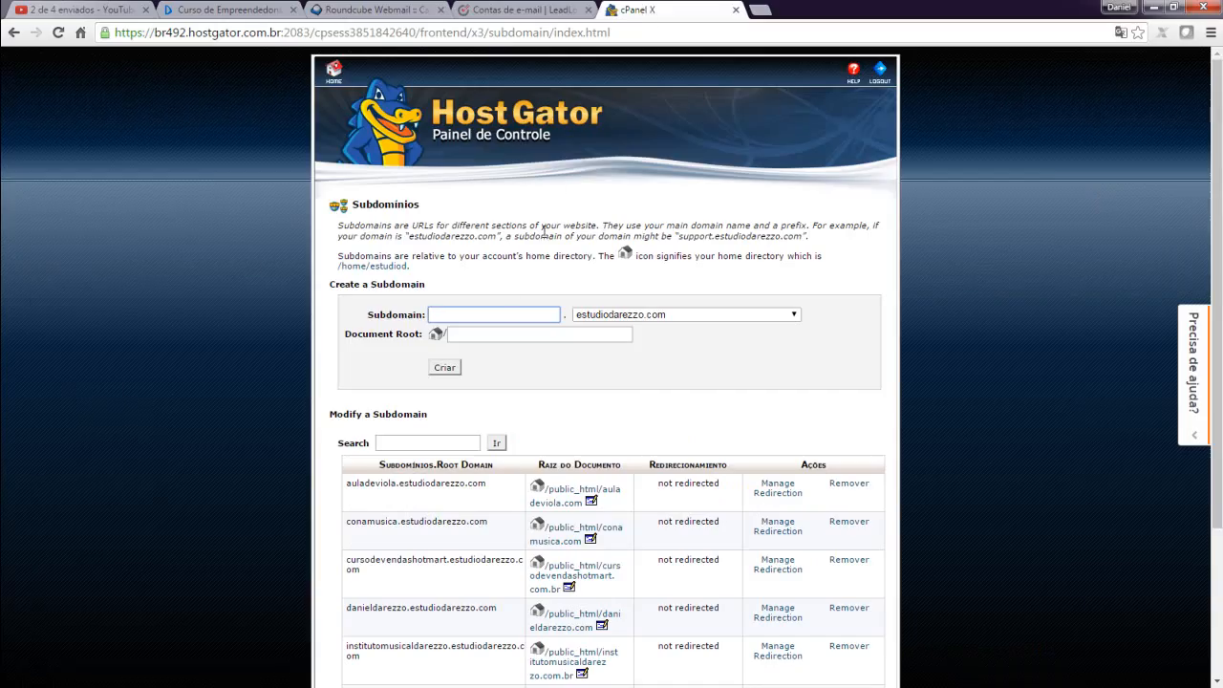
click(463, 315)
click(458, 300)
click(458, 314)
key(ctrl+v)
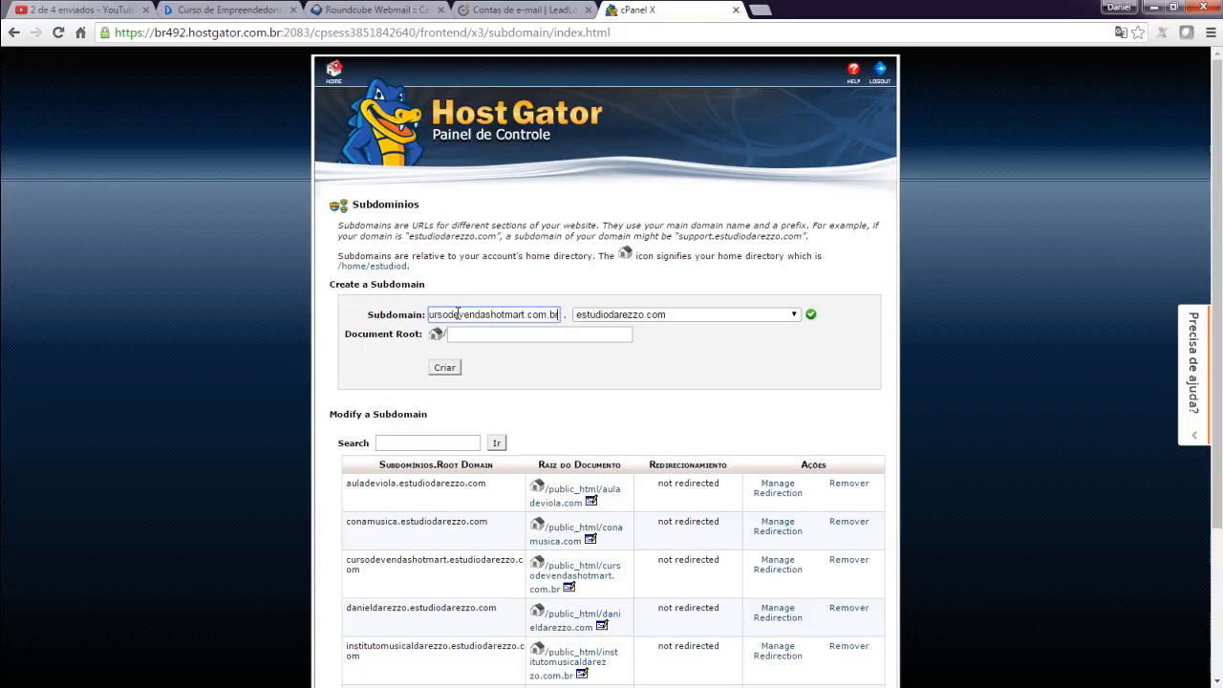
click(445, 368)
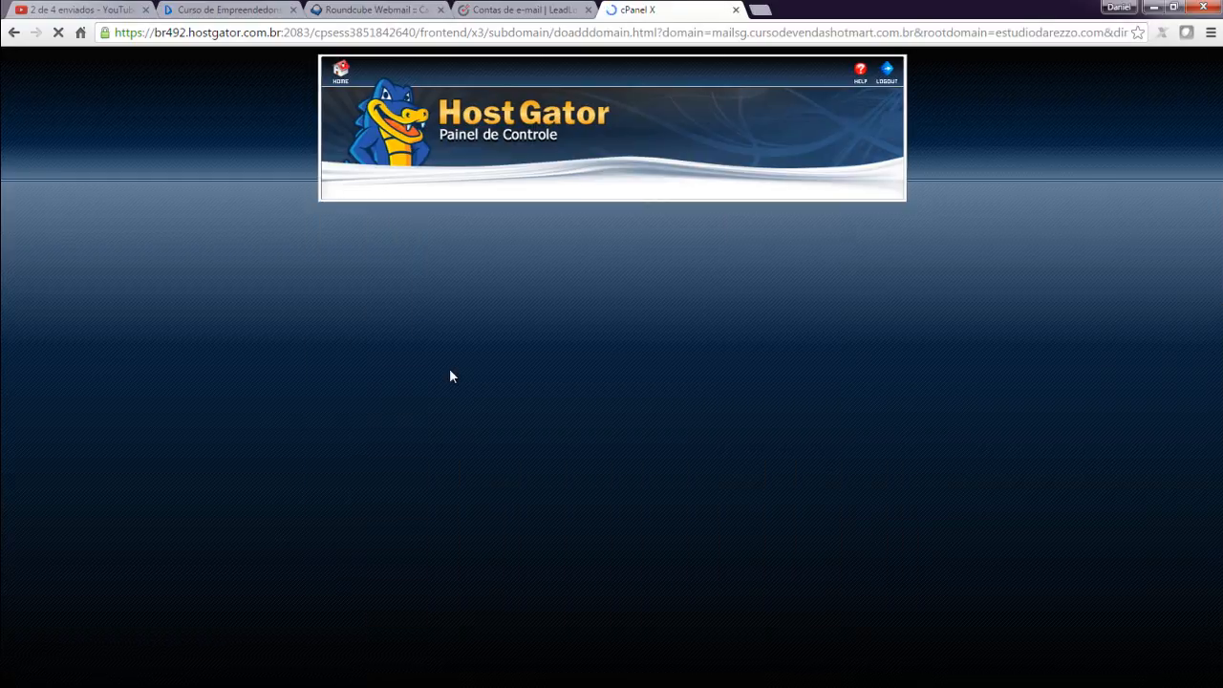
- Return to the subdomain management page and check the list of existing subdomains for the new mailsg entry
click(621, 278)
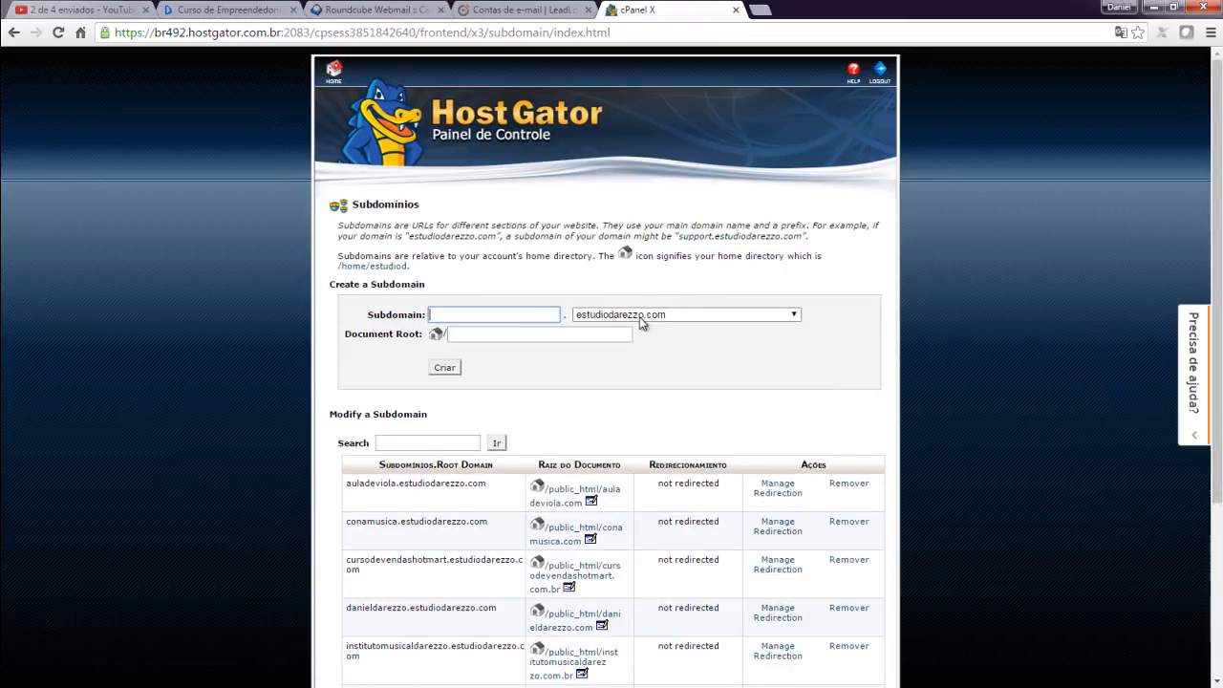
scroll(498, 404, down, 3)
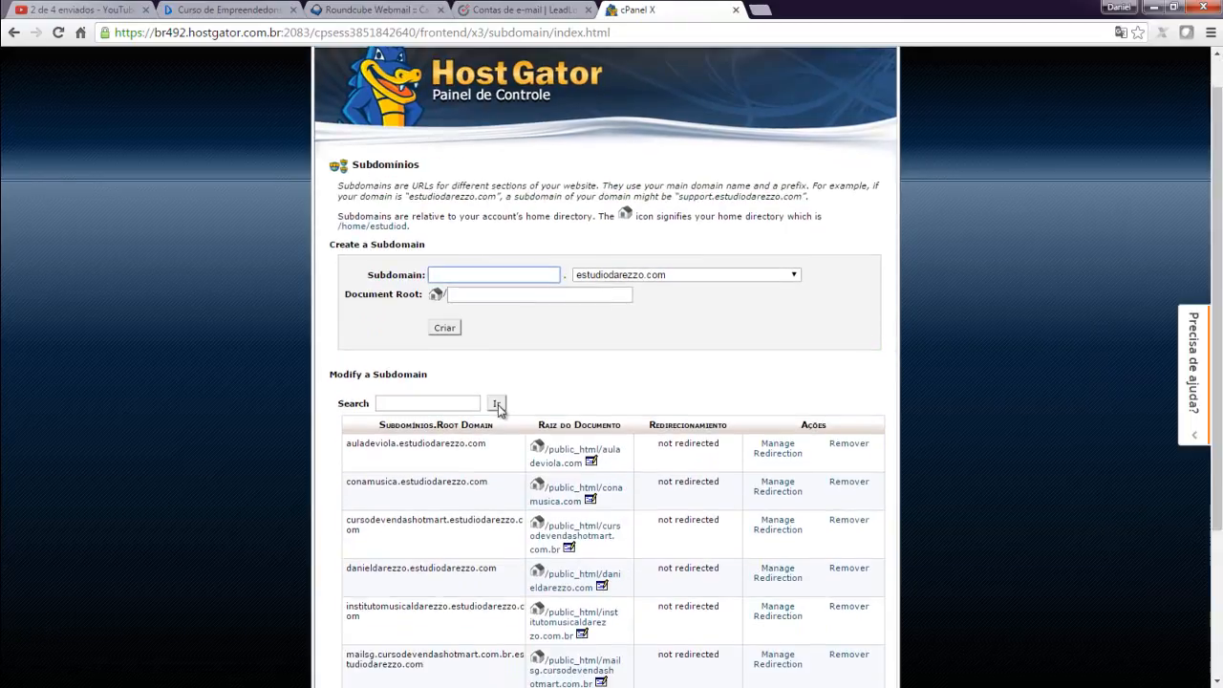
scroll(497, 405, down, 1)
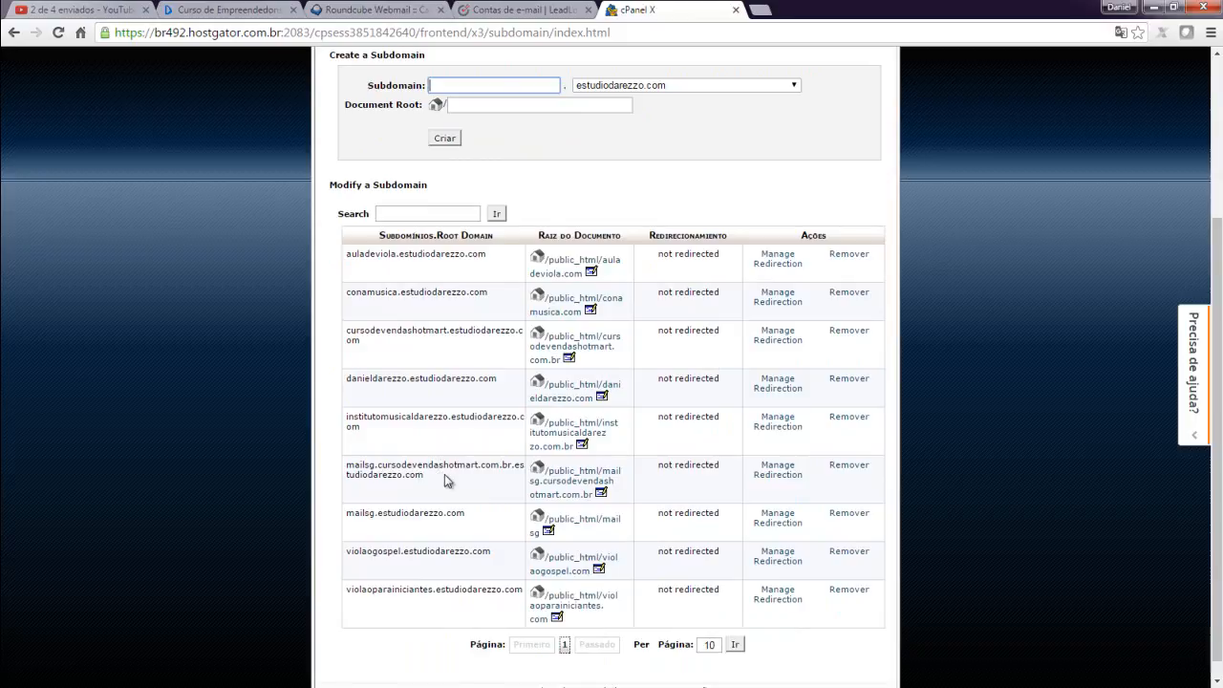
scroll(485, 461, up, 3)
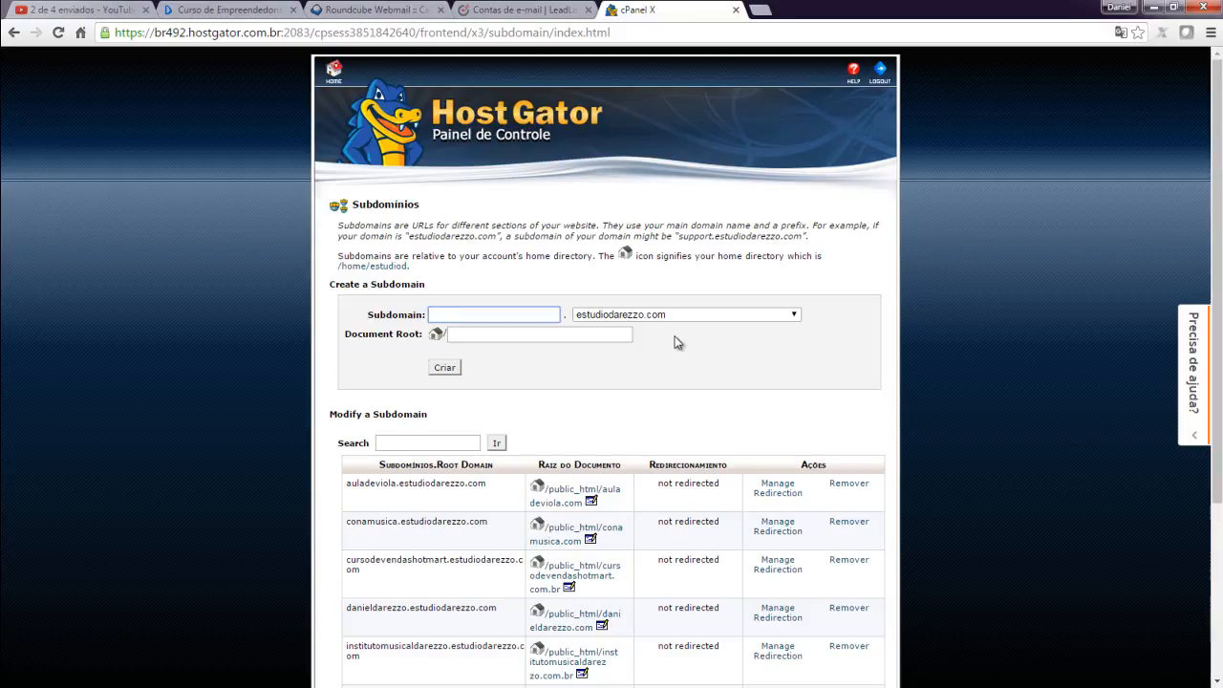
scroll(695, 362, down, 3)
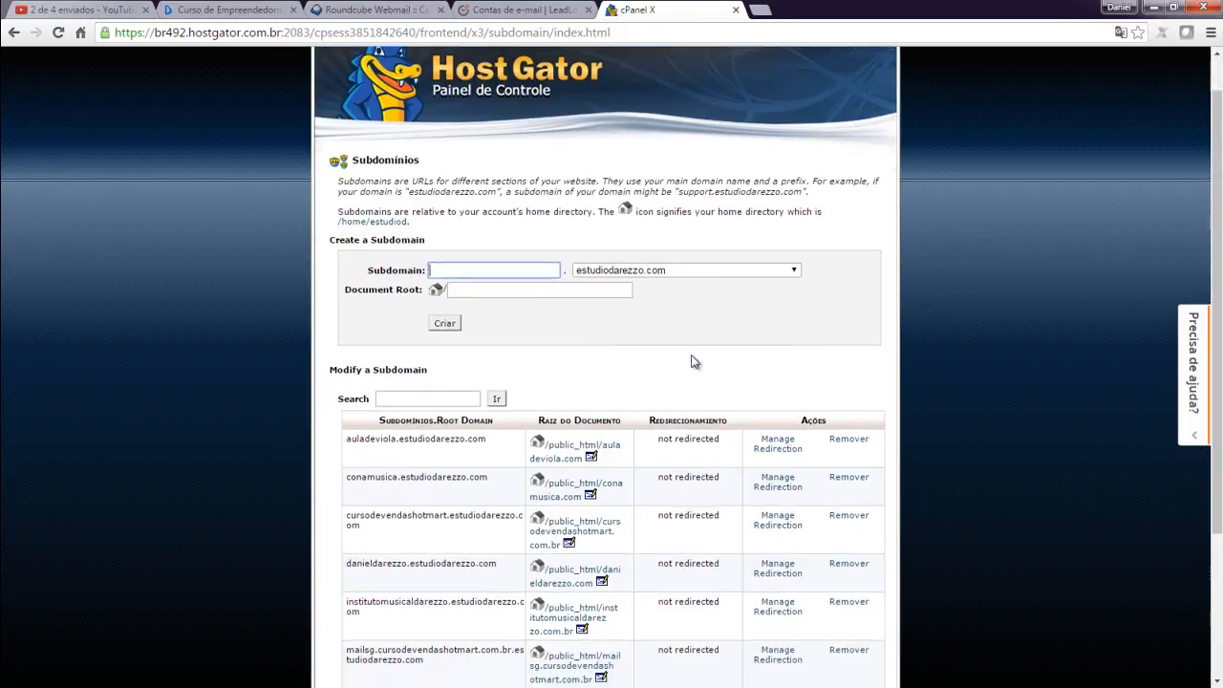
scroll(691, 362, up, 2)
scroll(689, 362, up, 1)
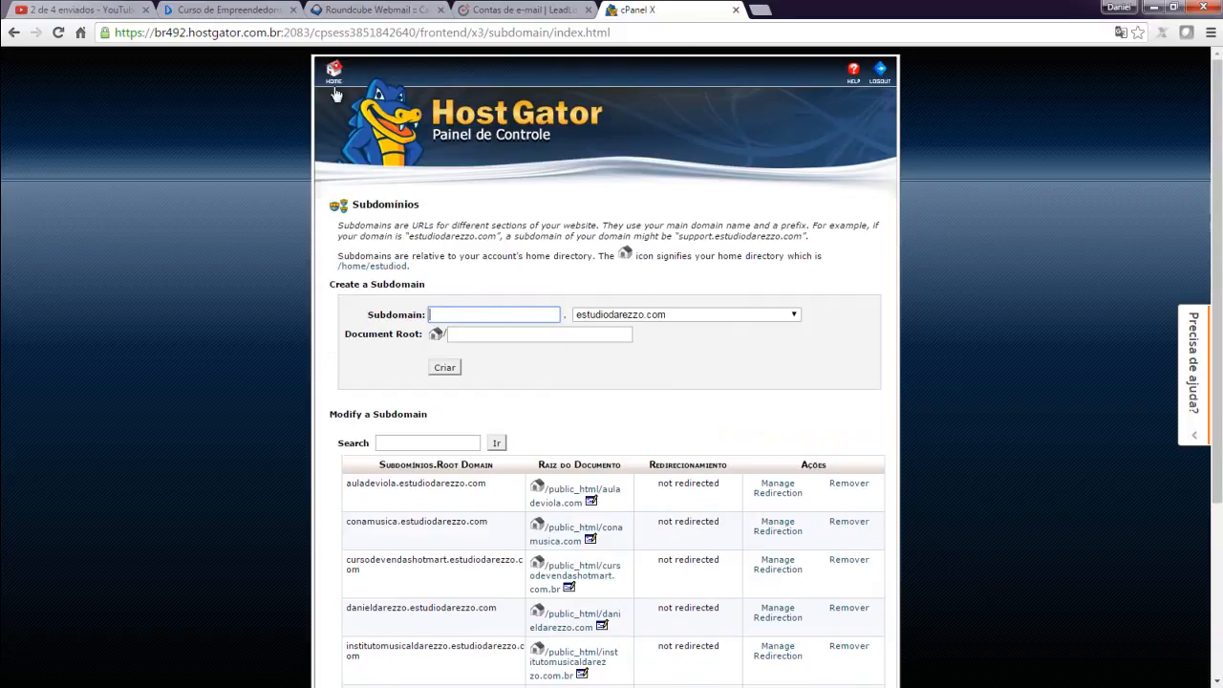
- Copy the MX data value mx.sendgrid.net from the LeadLovers DNS configuration data and return to cPanel
click(533, 13)
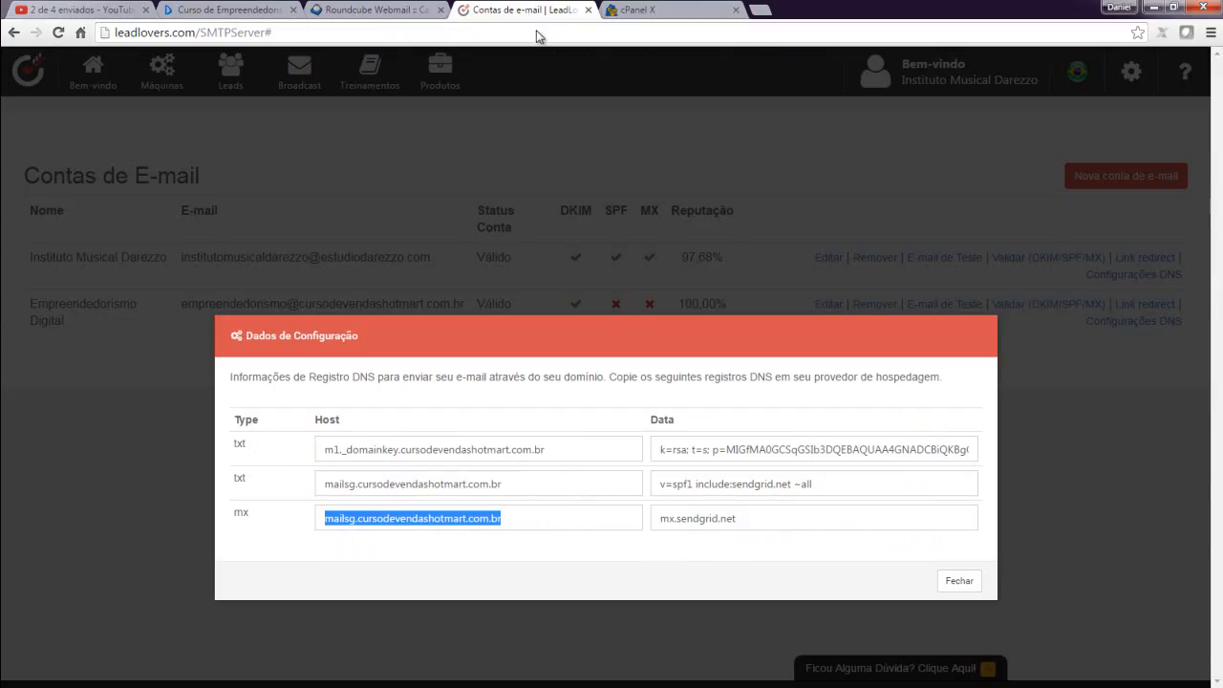
click(705, 519)
key(ctrl+c)
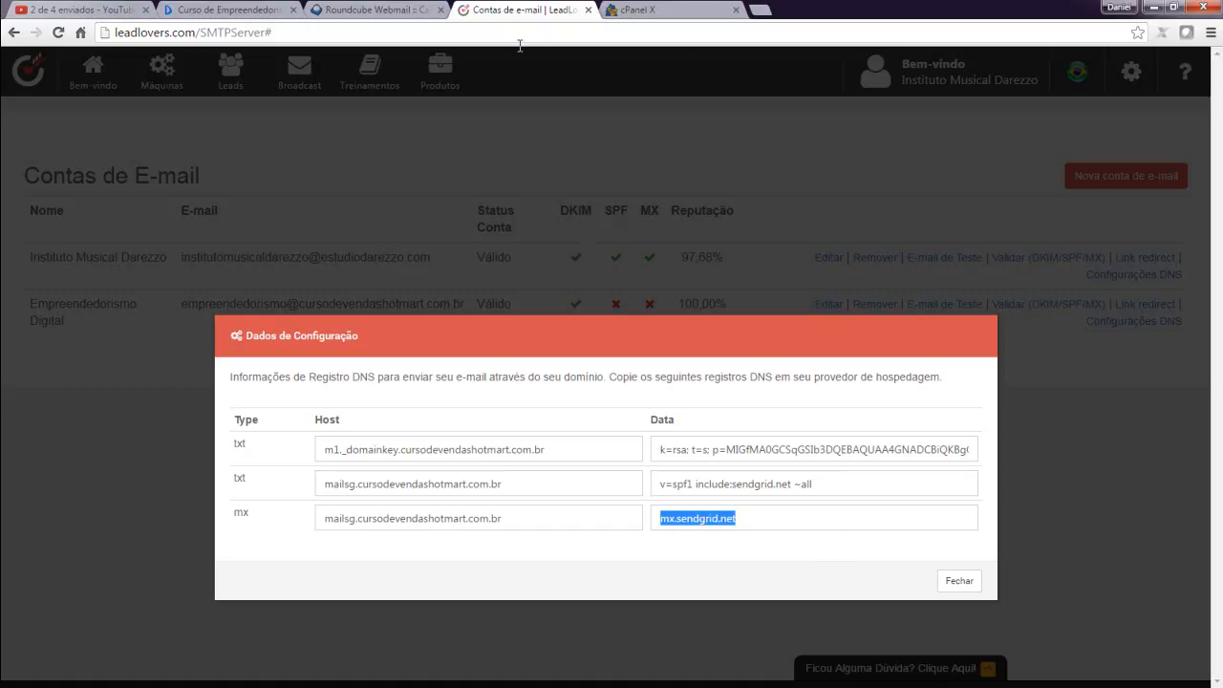
click(638, 11)
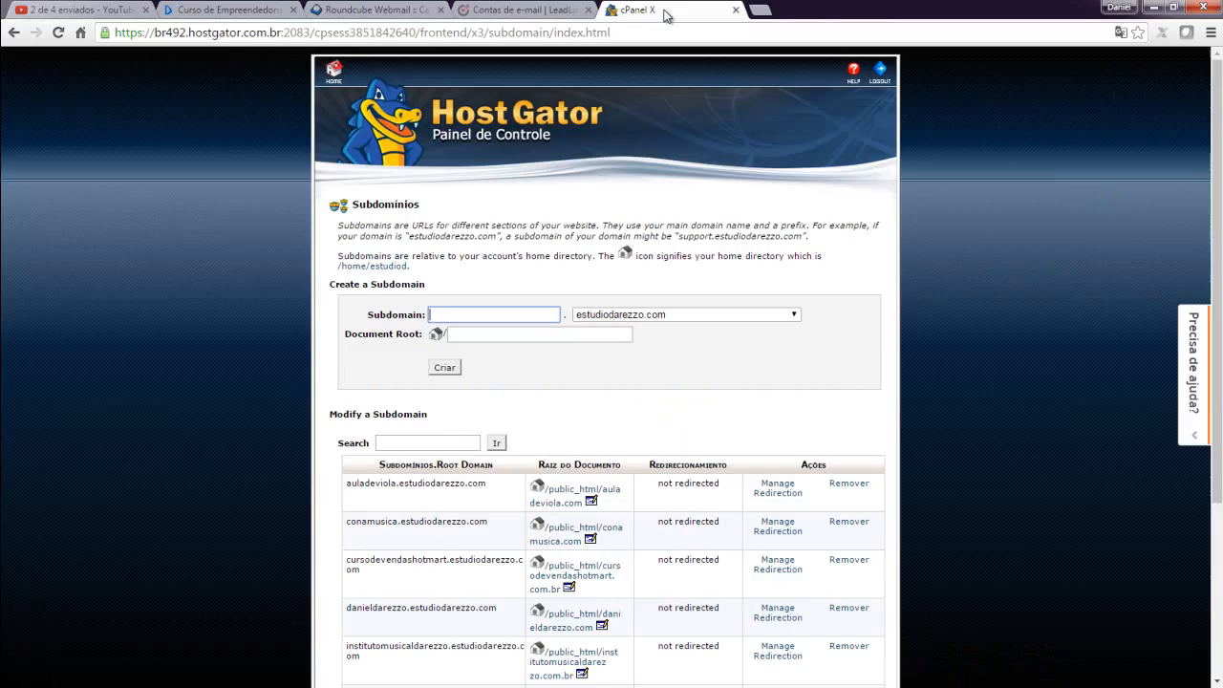
- Go to the cPanel home page, search the functions for "mx" and open the MX entry maintenance
click(338, 81)
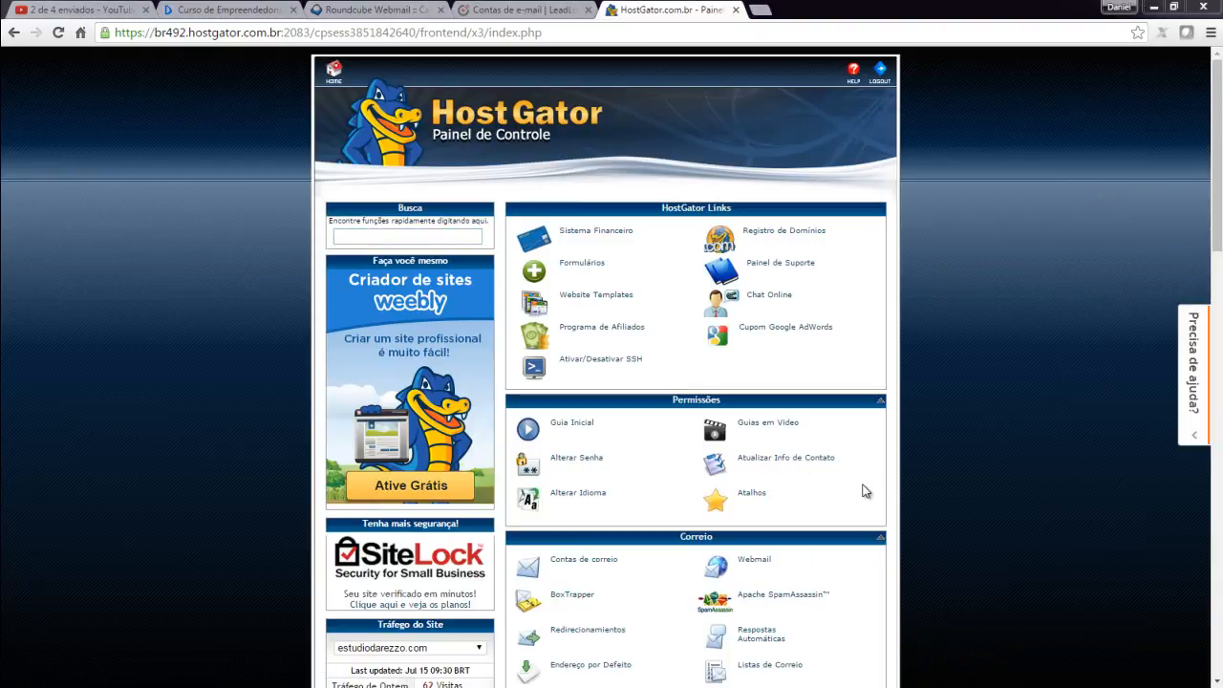
drag(1219, 226, 1220, 343)
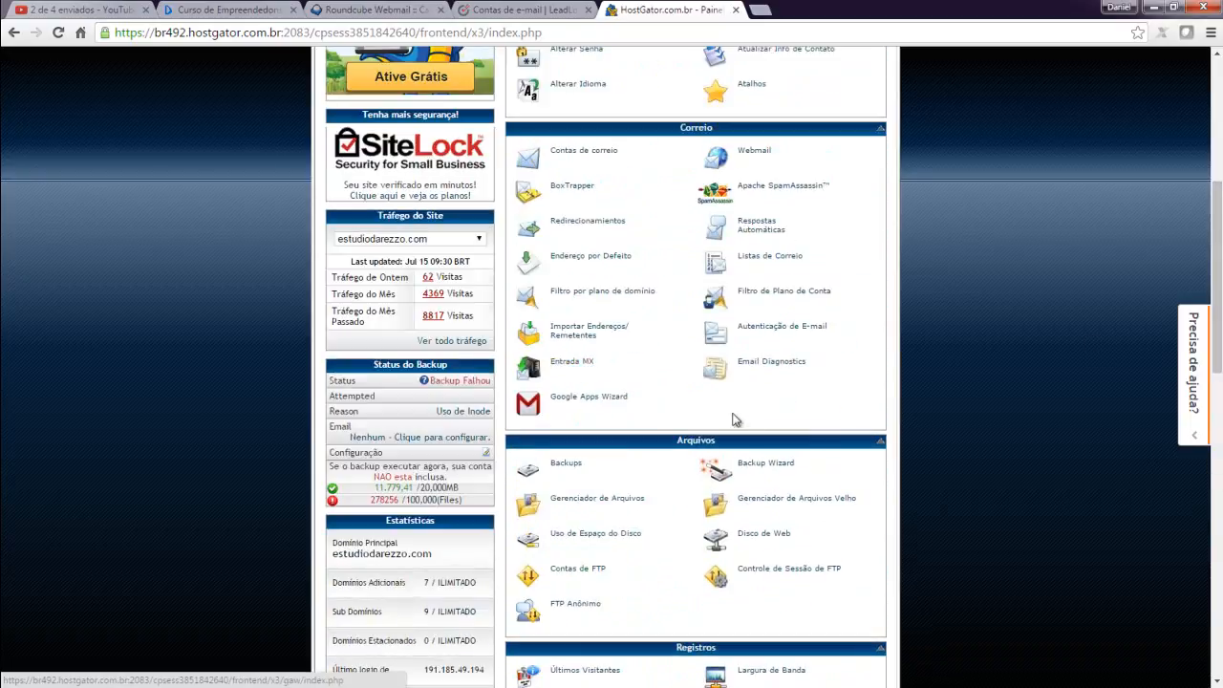
scroll(702, 401, up, 1)
scroll(703, 402, up, 4)
click(405, 208)
text(mx)
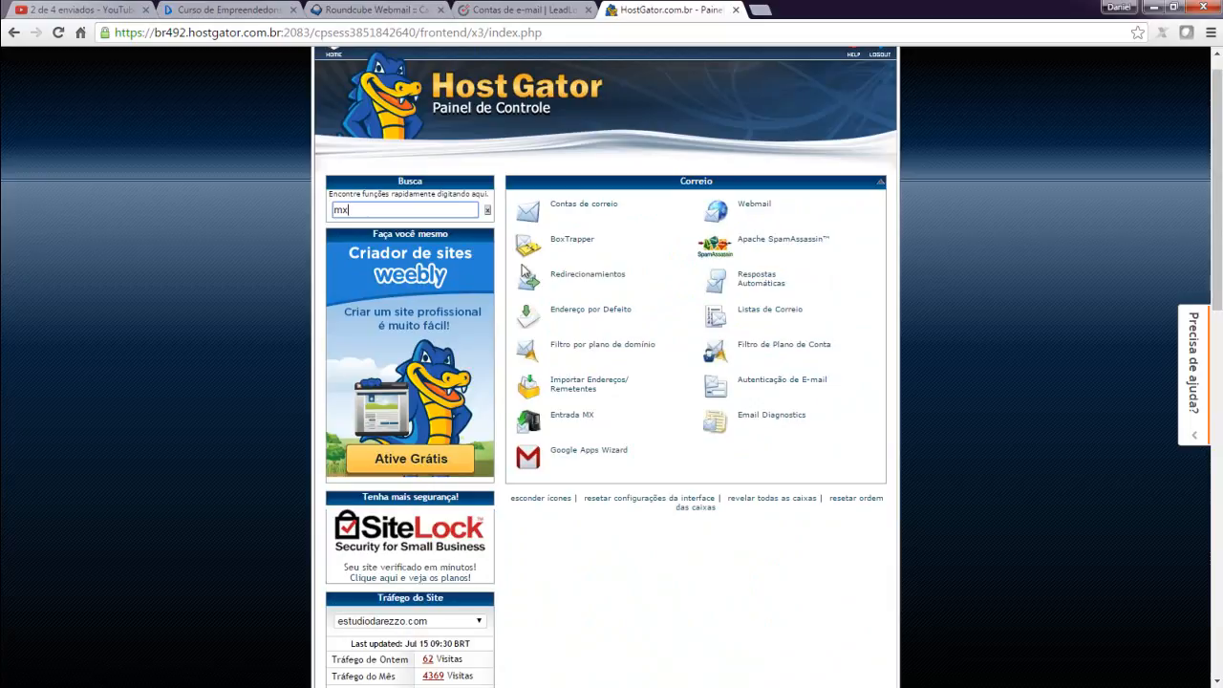
click(578, 420)
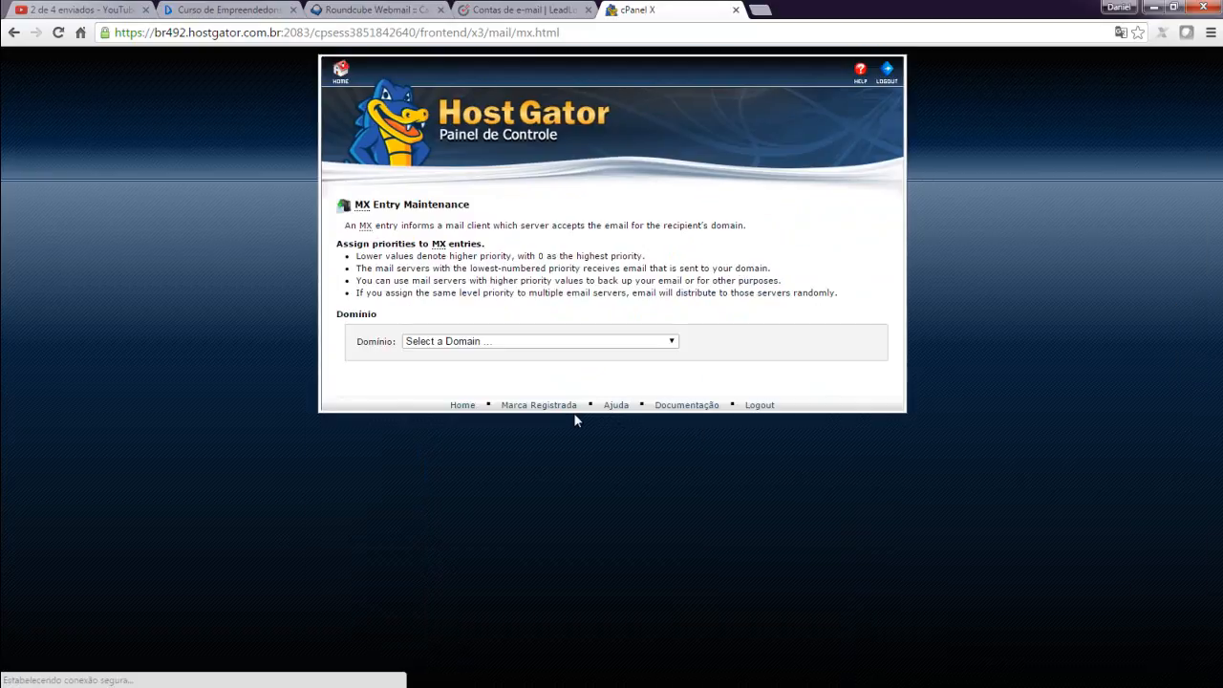
- Select the domain mailsg.cursodevendashotmart.com.br.estudiodarezzo.com and choose automatic detection for its email routing
click(667, 342)
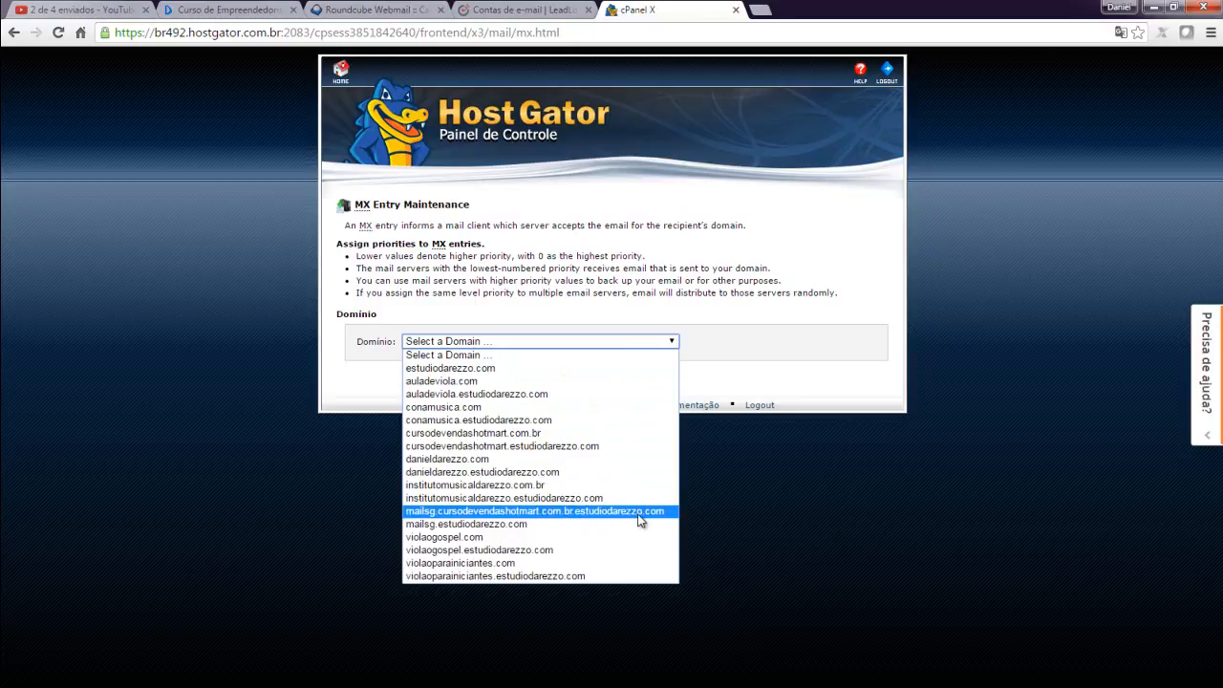
click(558, 517)
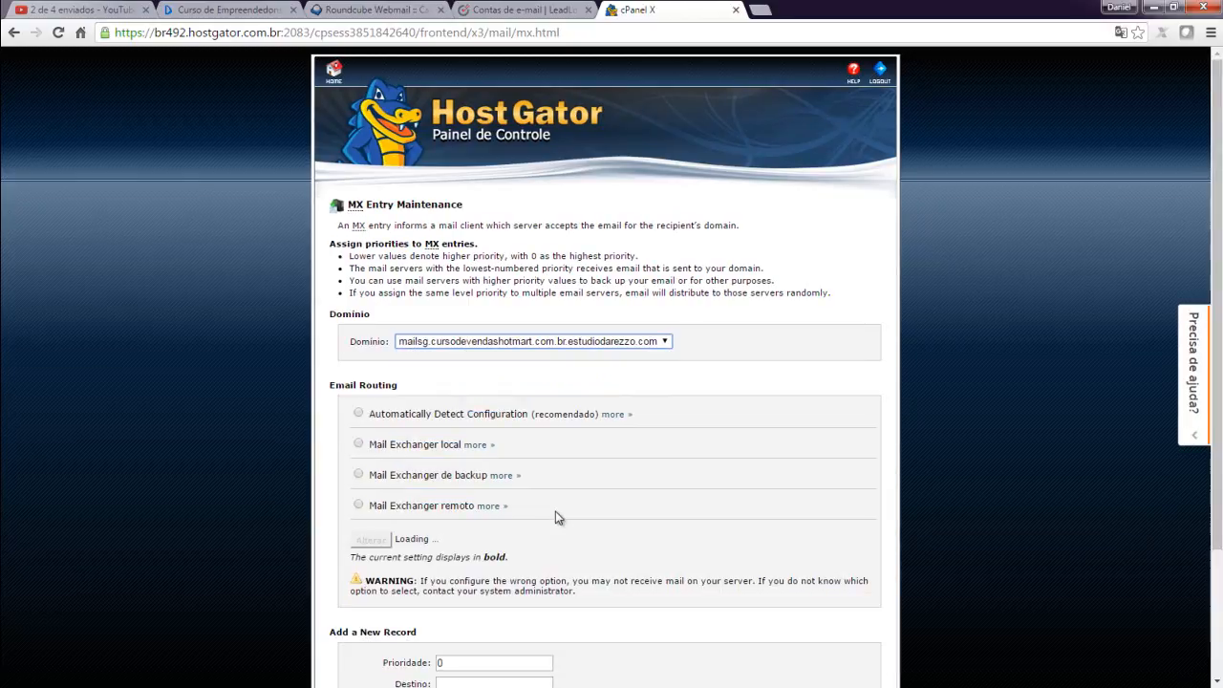
drag(1216, 359, 1220, 456)
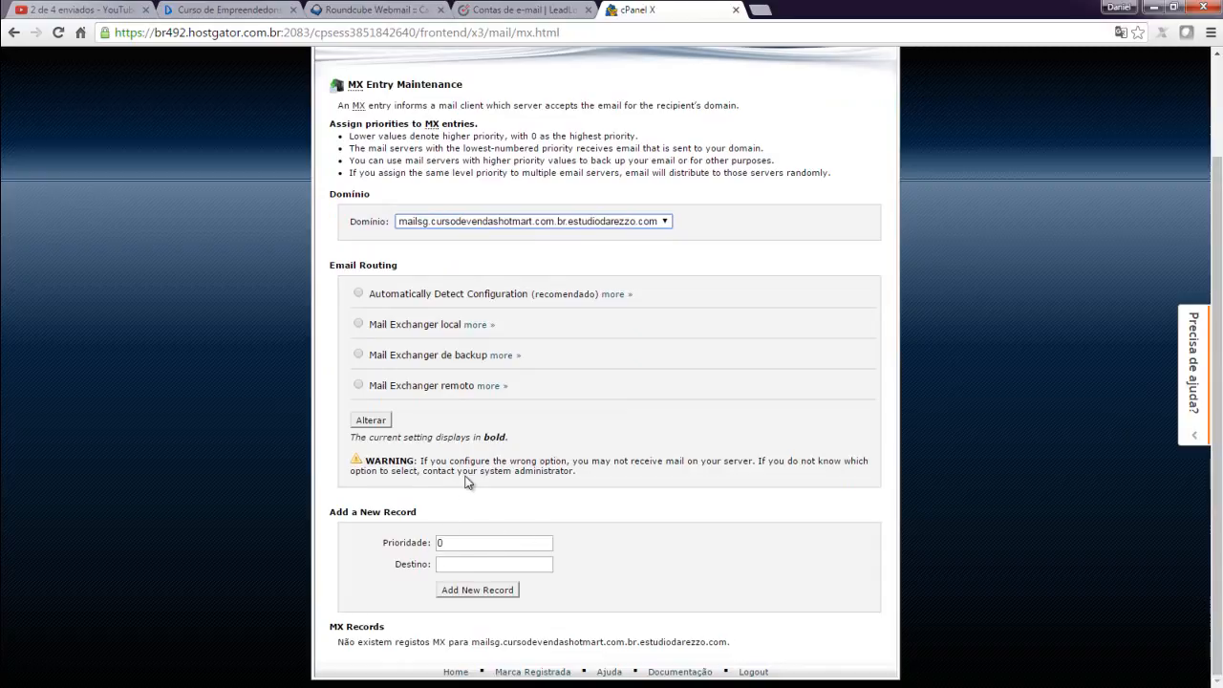
click(360, 295)
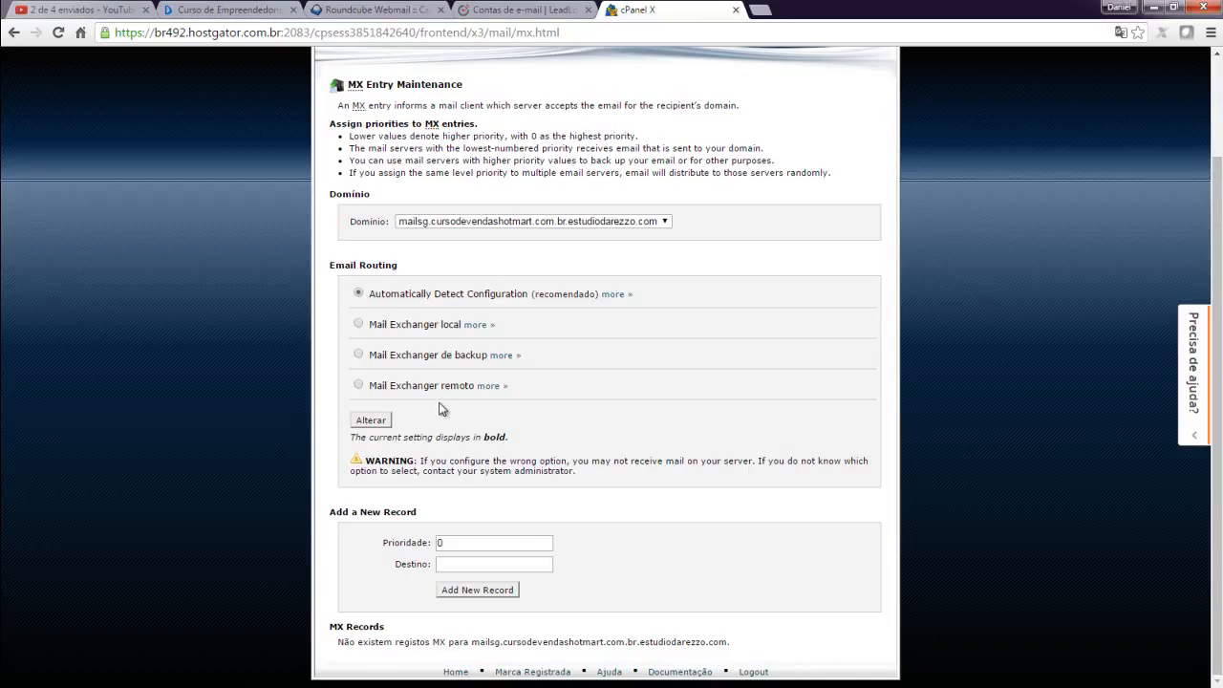
- Add an MX record with priority 0 and destination mx.sendgrid.net, checking the destination against the LeadLovers data before saving
click(475, 566)
key(ctrl+v)
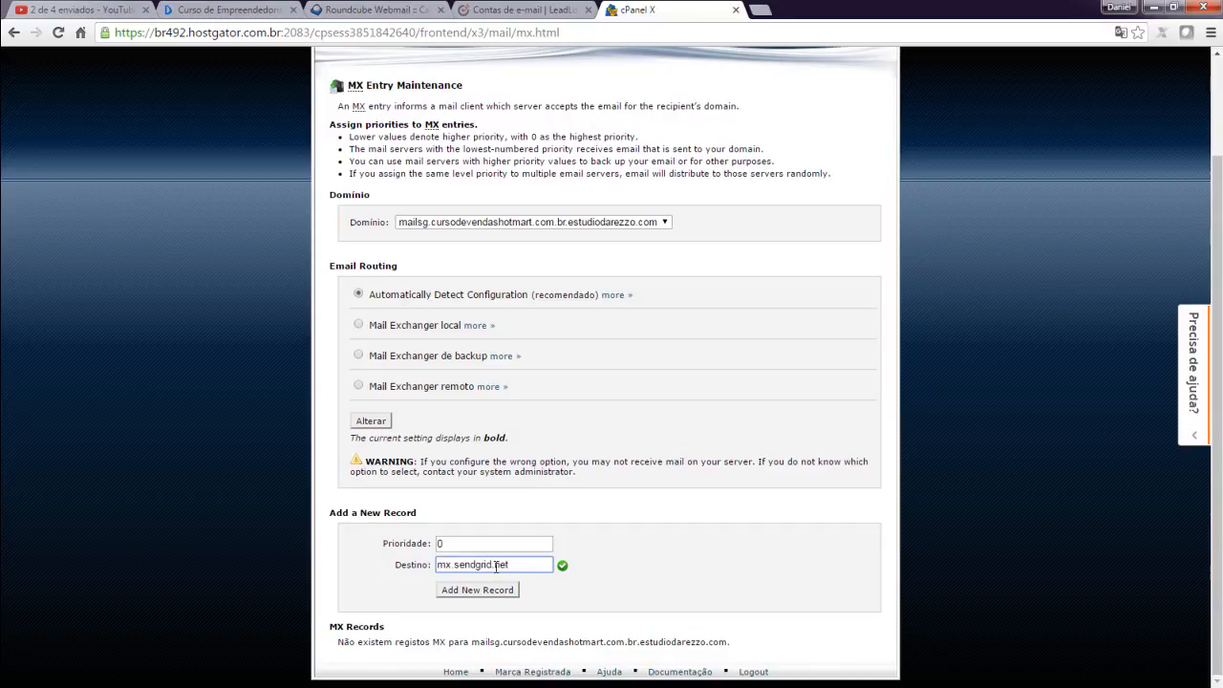
click(516, 9)
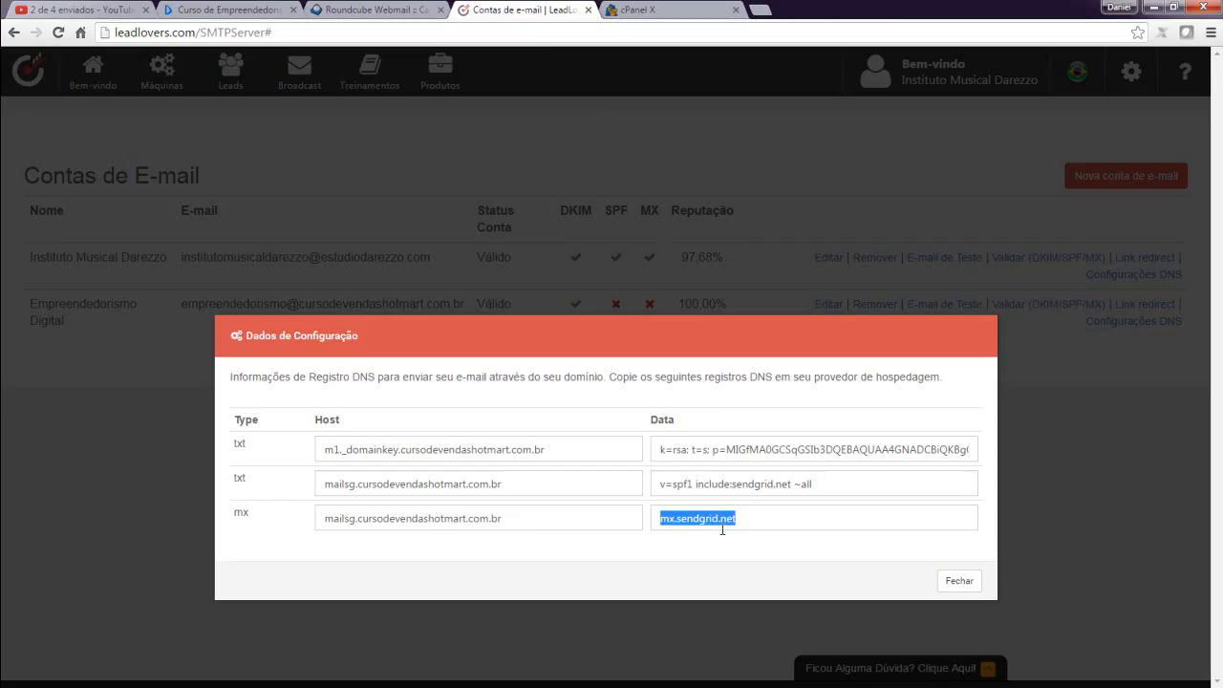
click(741, 518)
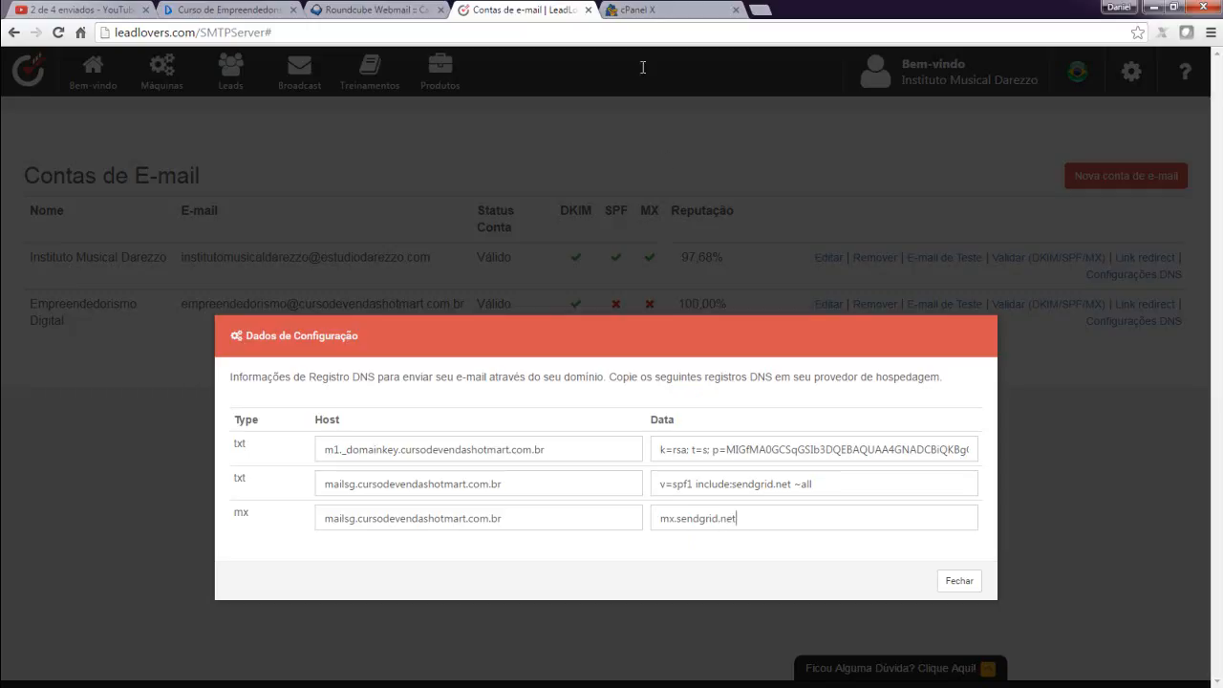
click(672, 9)
click(480, 590)
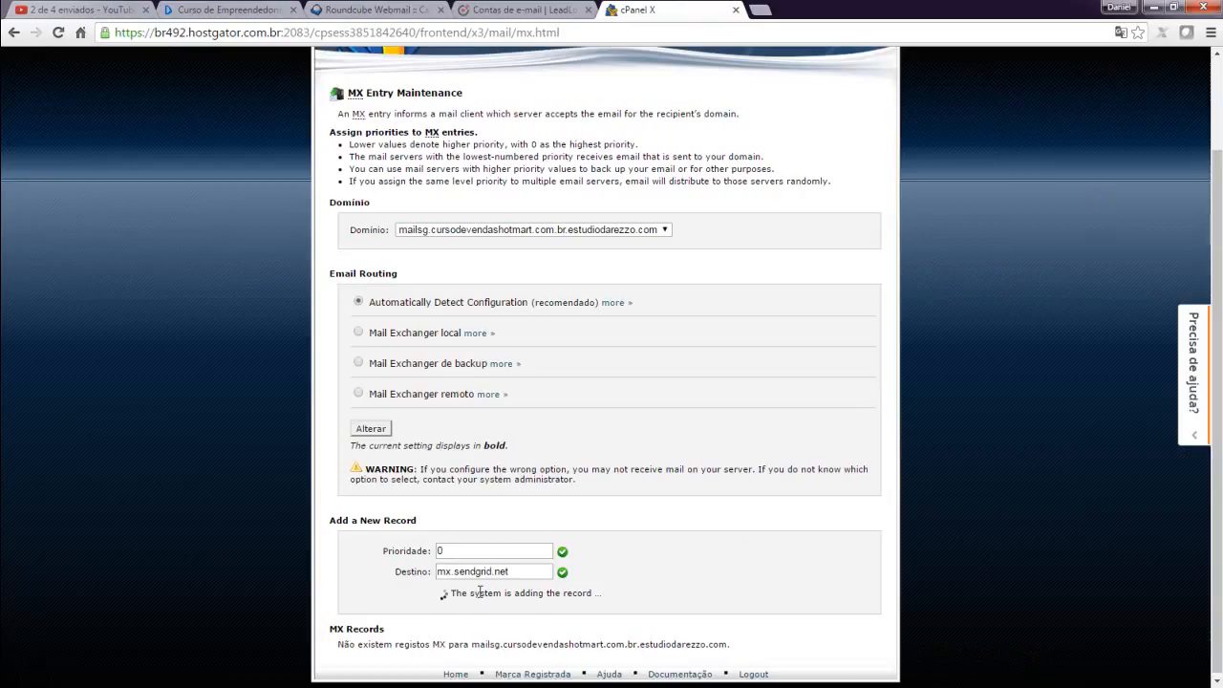
drag(1217, 447, 1219, 524)
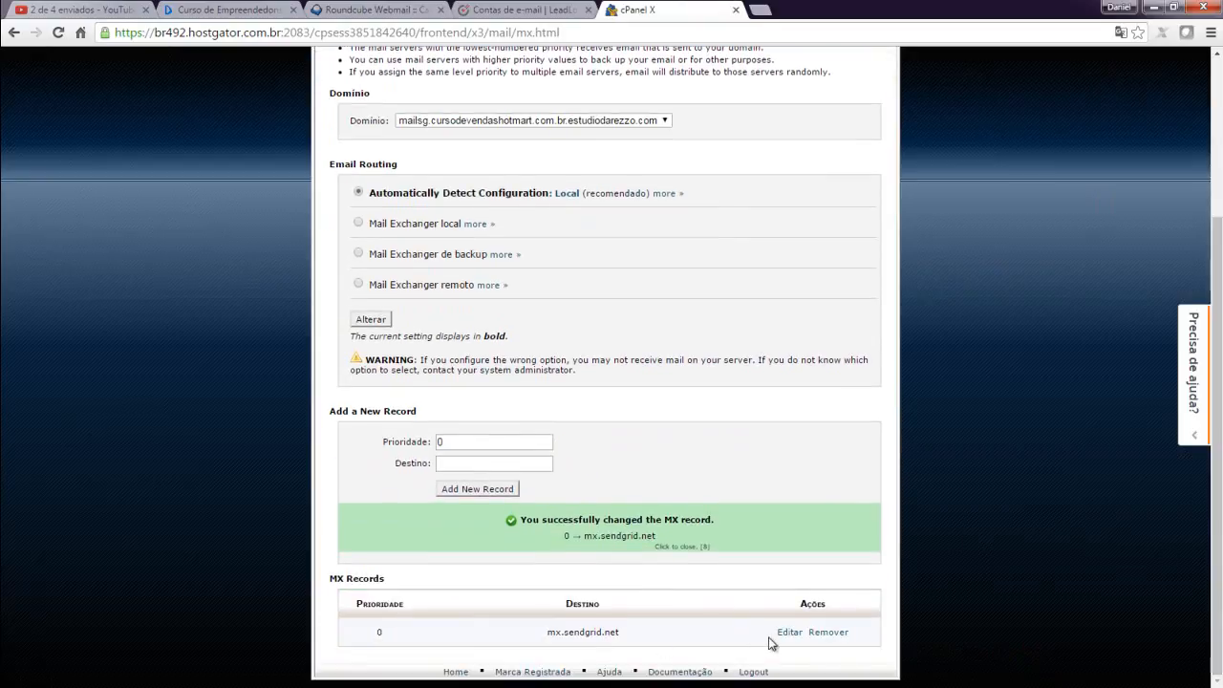
- Return to the cPanel home page, then close the DNS data in LeadLovers and validate DKIM/SPF/MX for the cursodevendashotmart.com.br account
drag(1217, 573, 1217, 414)
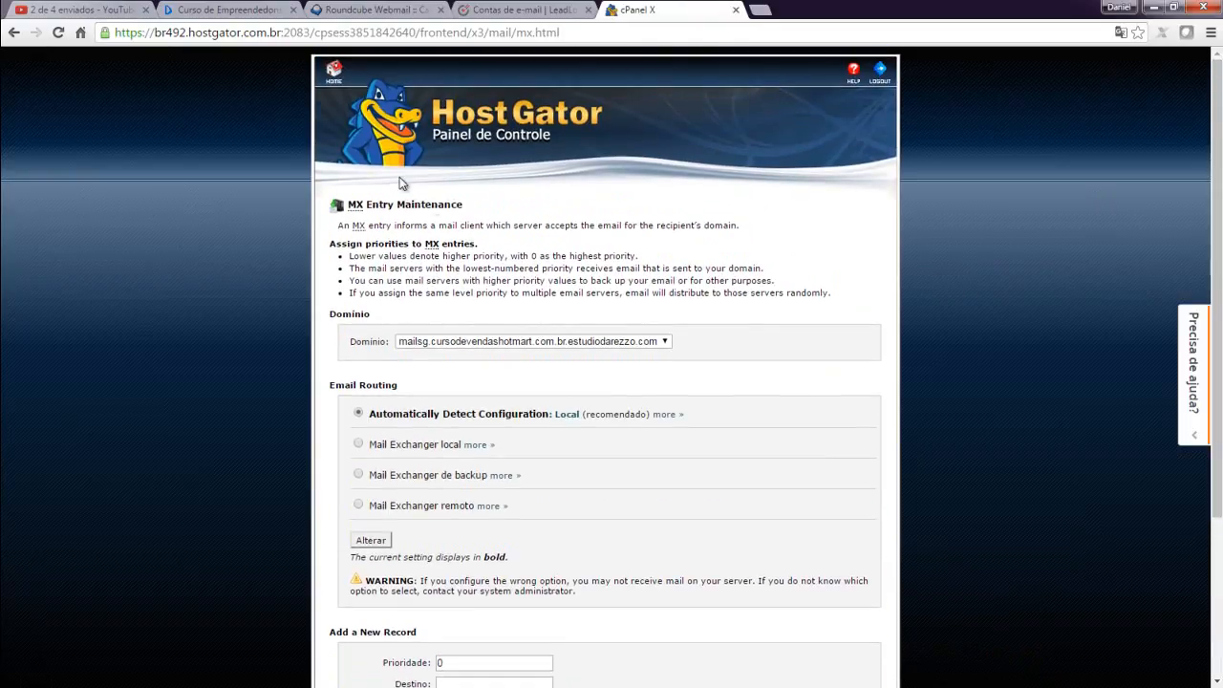
click(333, 78)
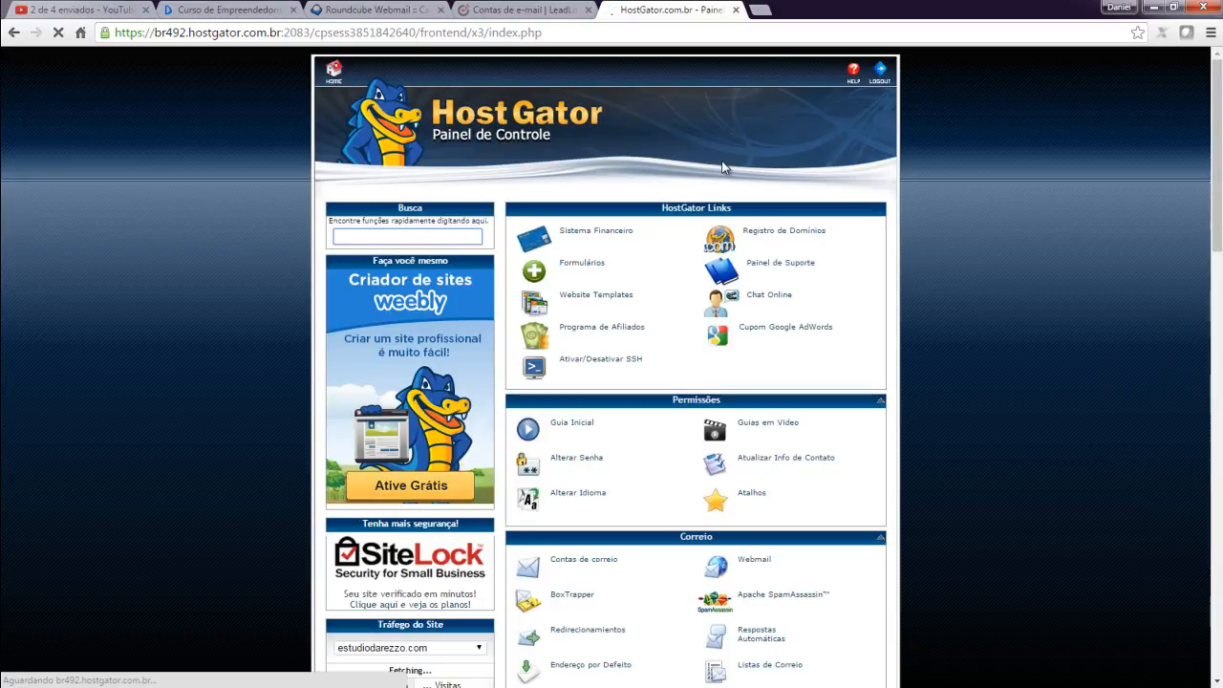
click(522, 13)
click(960, 582)
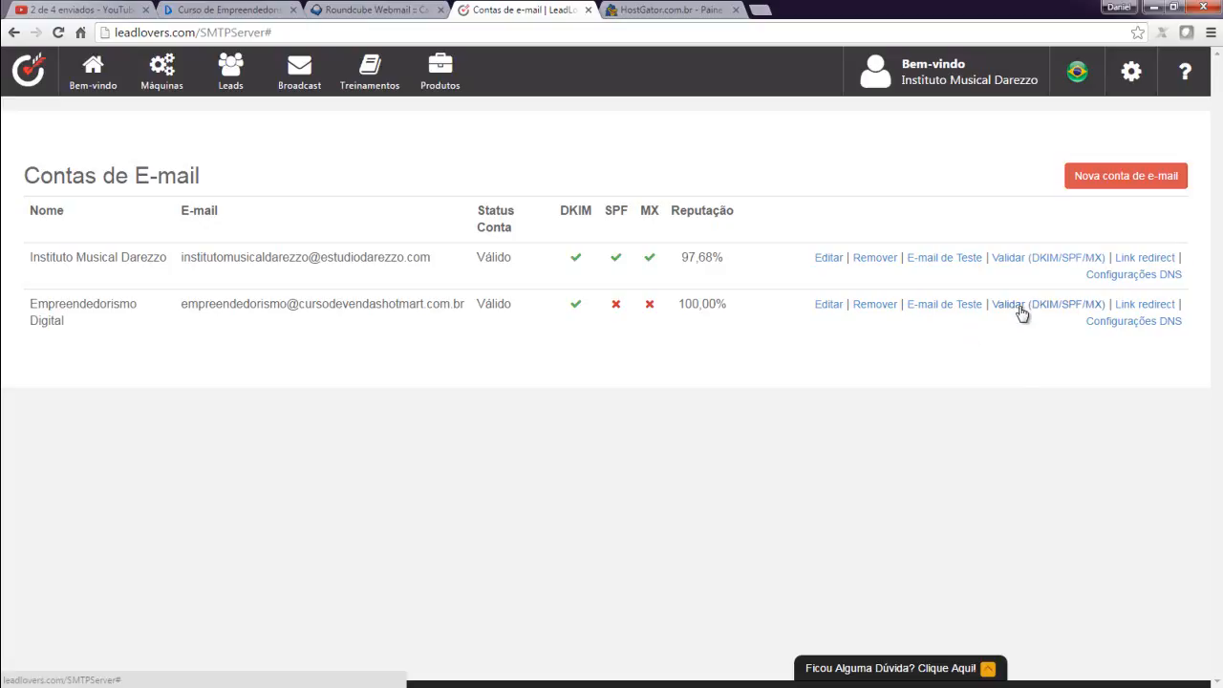
click(1019, 308)
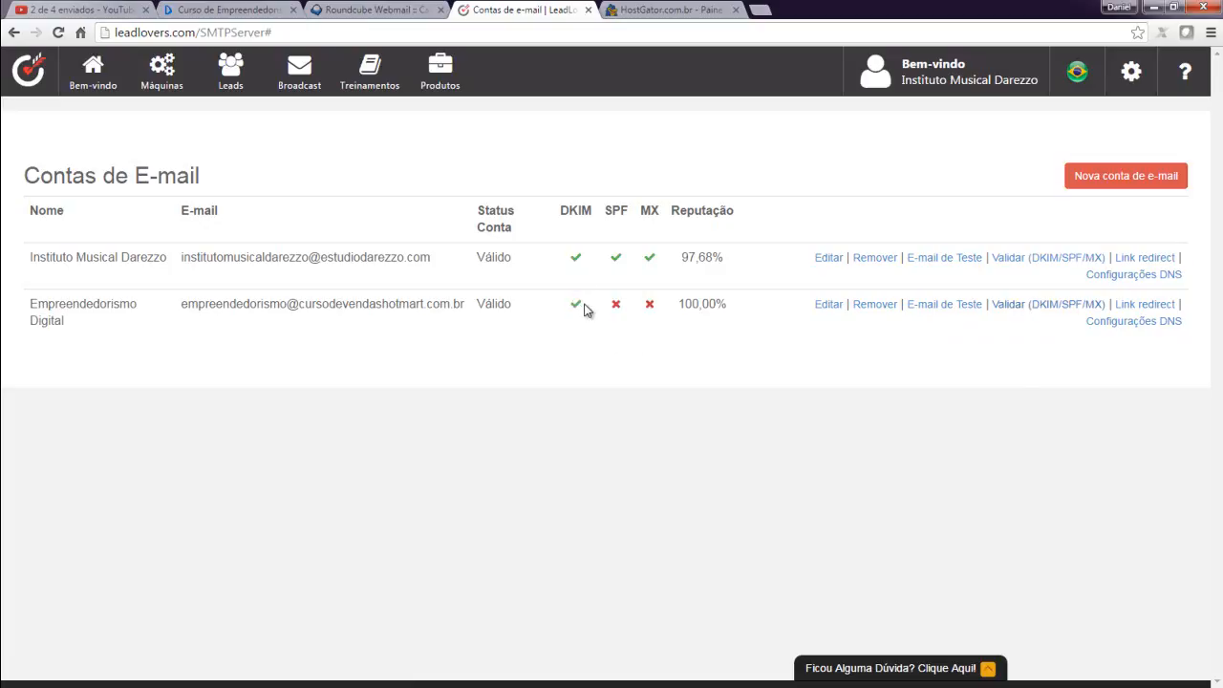
- Switch to cPanel and open the advanced DNS zone editor for the domain cursodevendashotmart.com.br
key(ctrl+Tab)
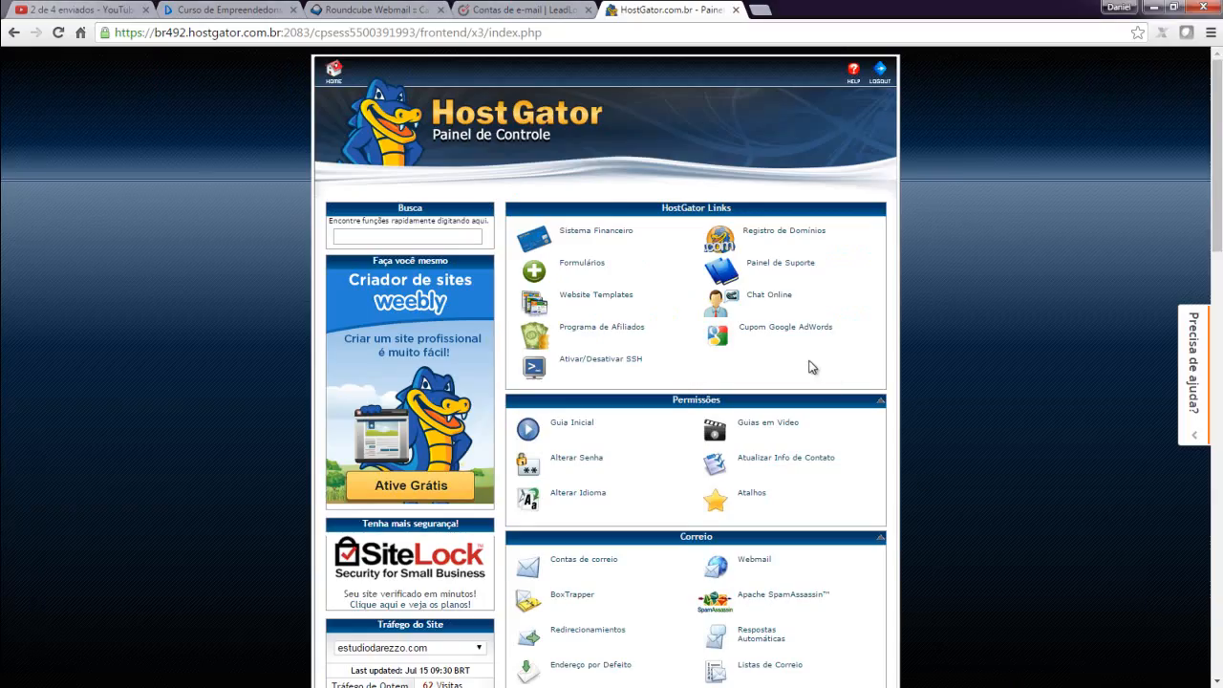
scroll(731, 370, down, 5)
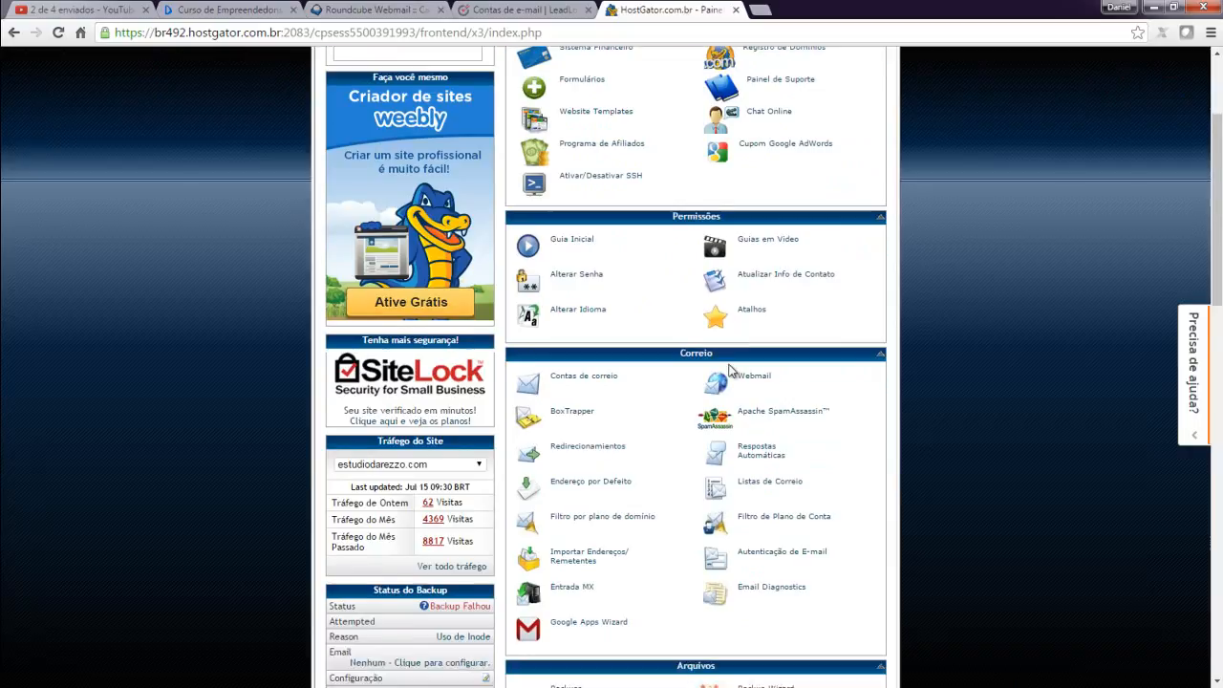
scroll(694, 385, down, 4)
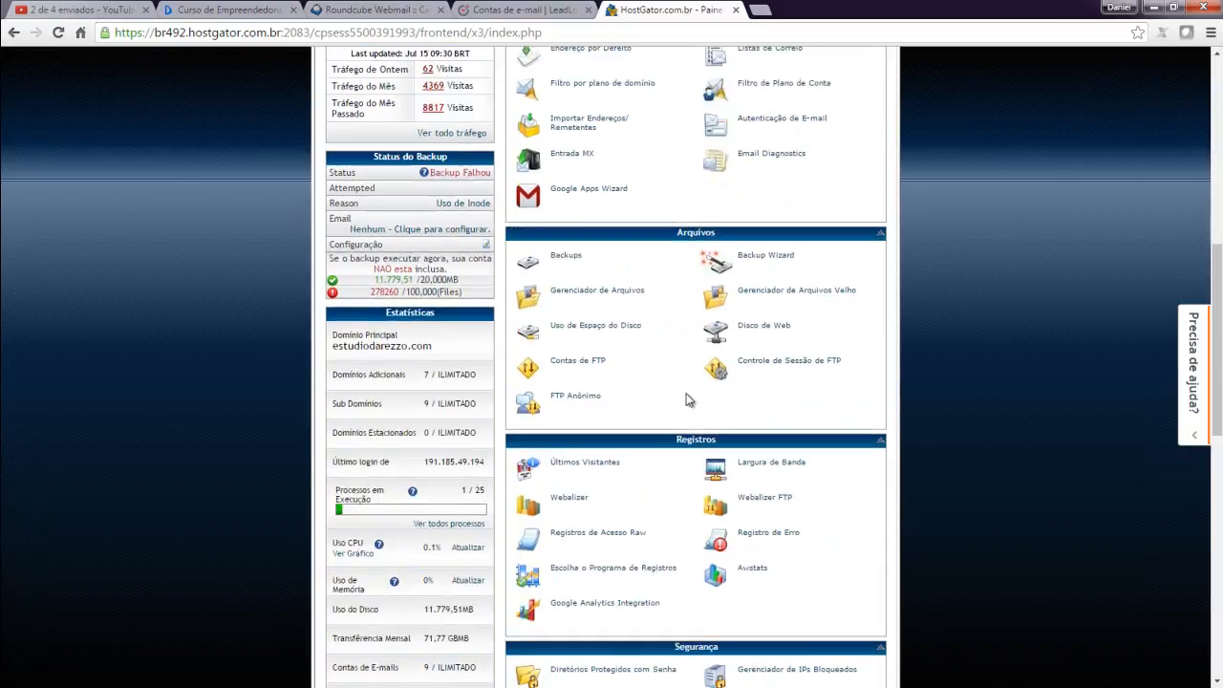
scroll(686, 400, down, 3)
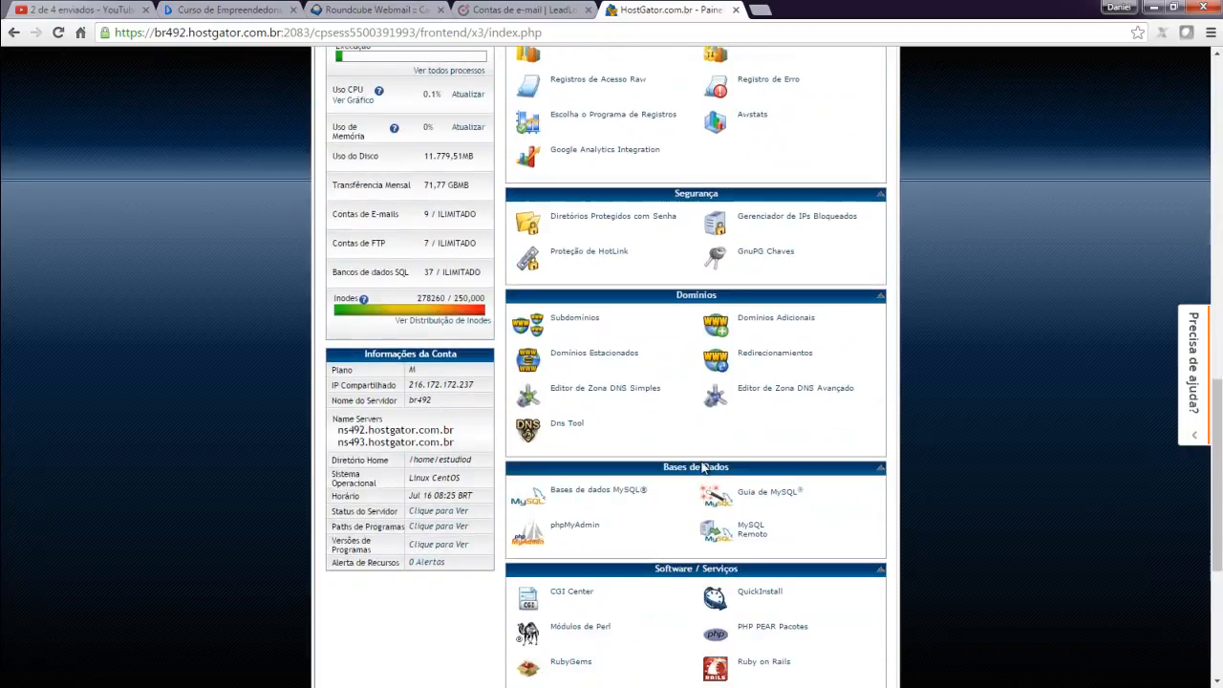
click(752, 390)
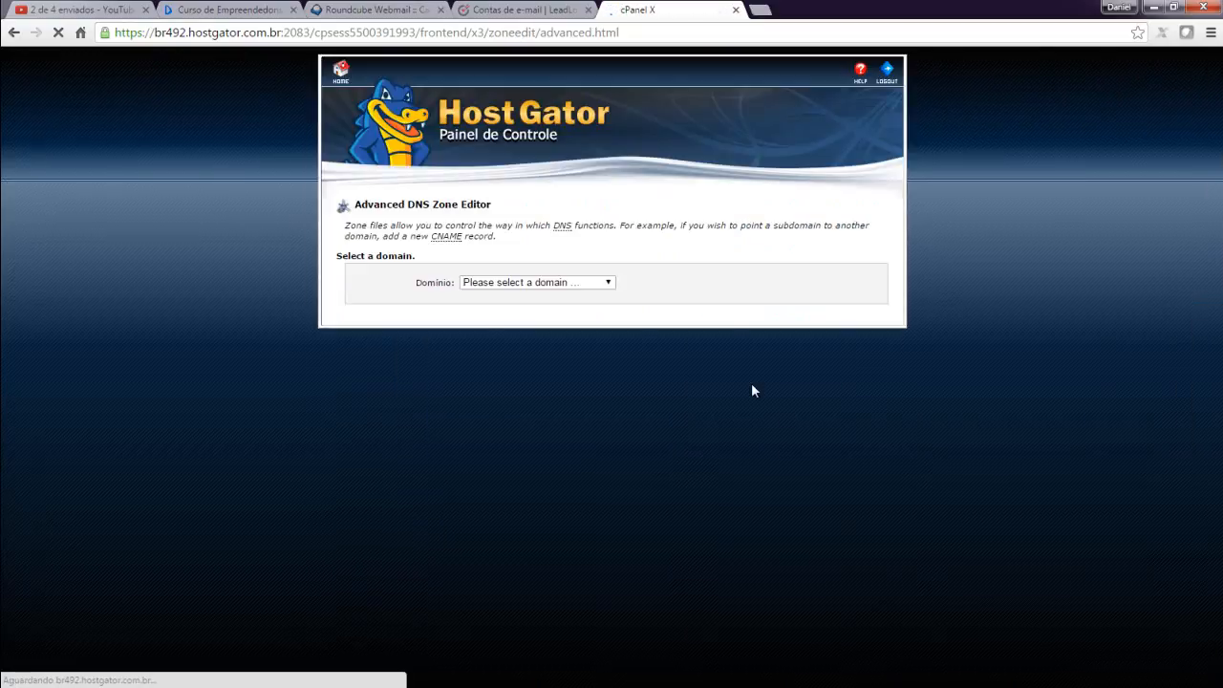
click(607, 283)
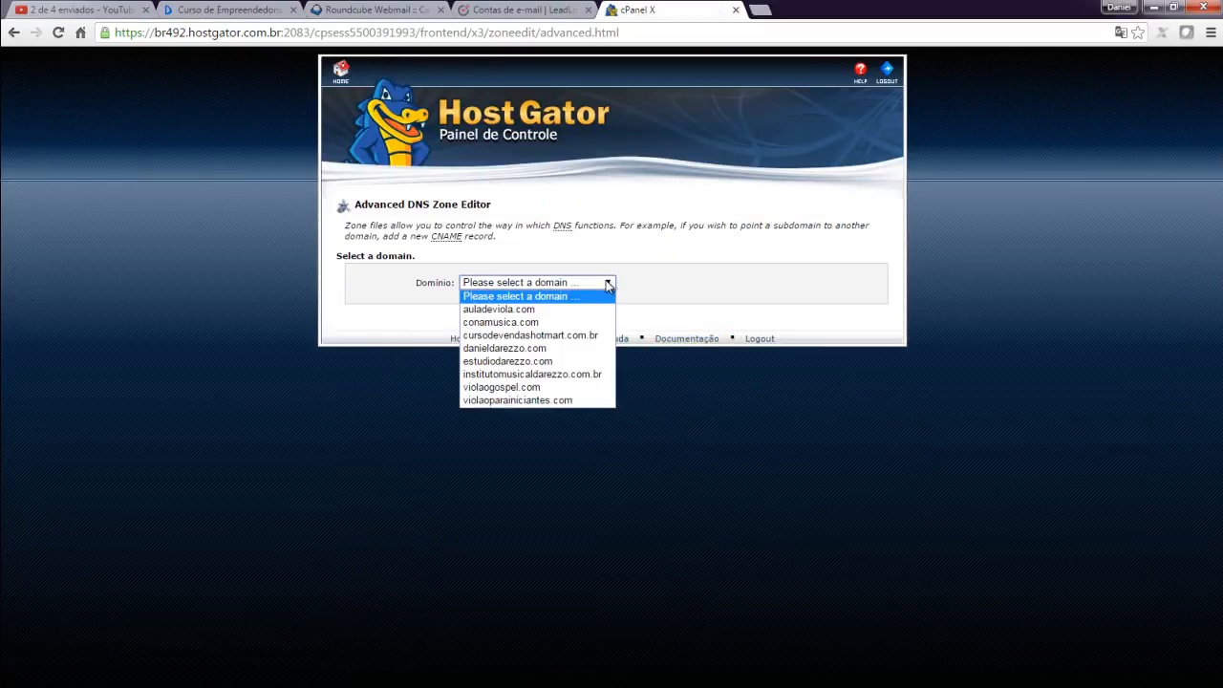
click(577, 336)
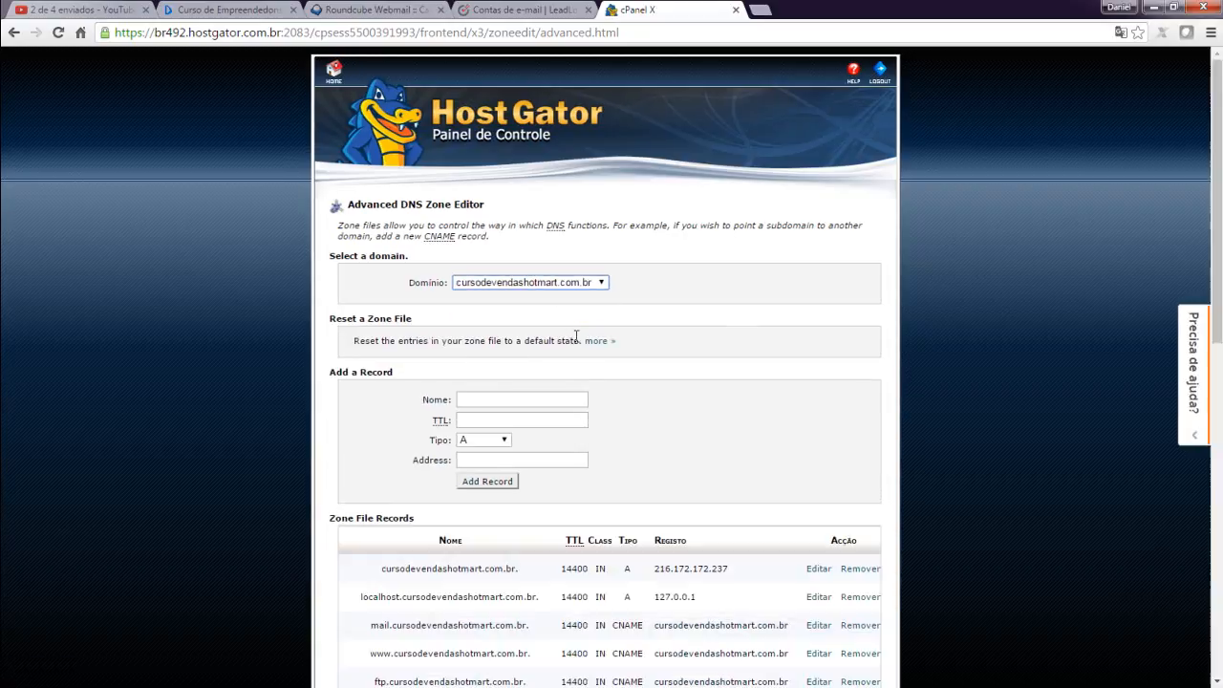
- Review the zone file records of cursodevendashotmart.com.br and go back to its DNS configuration data in LeadLovers
scroll(736, 363, down, 2)
scroll(732, 346, down, 2)
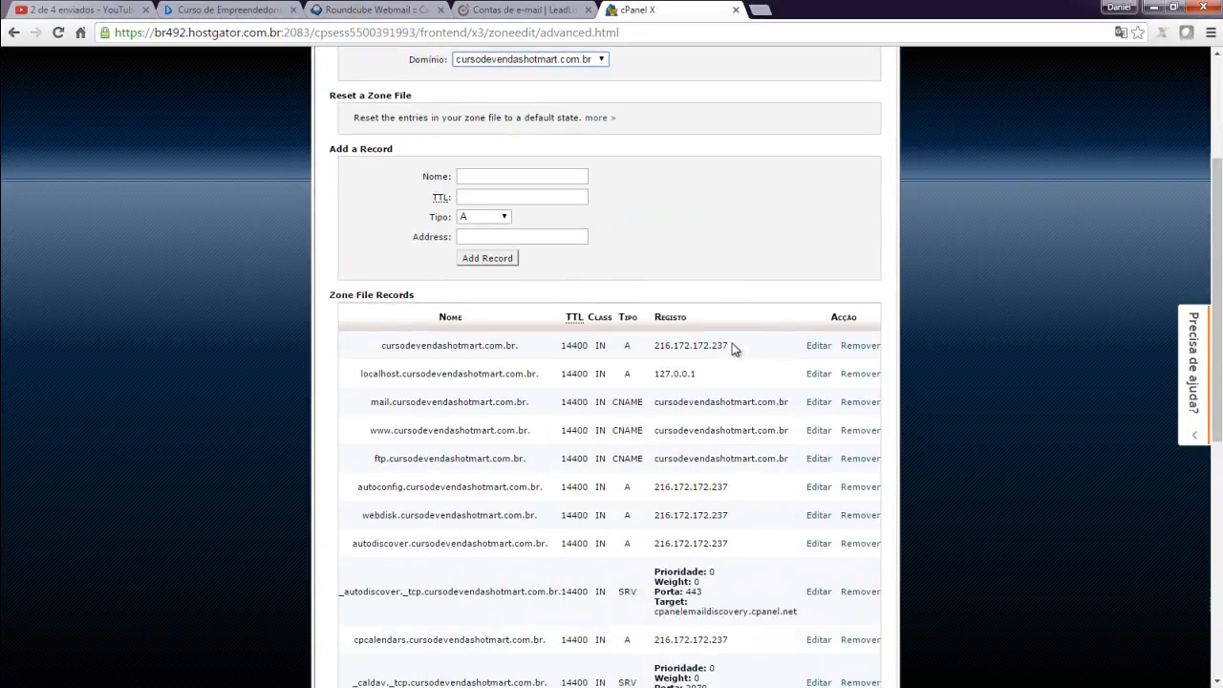
click(564, 17)
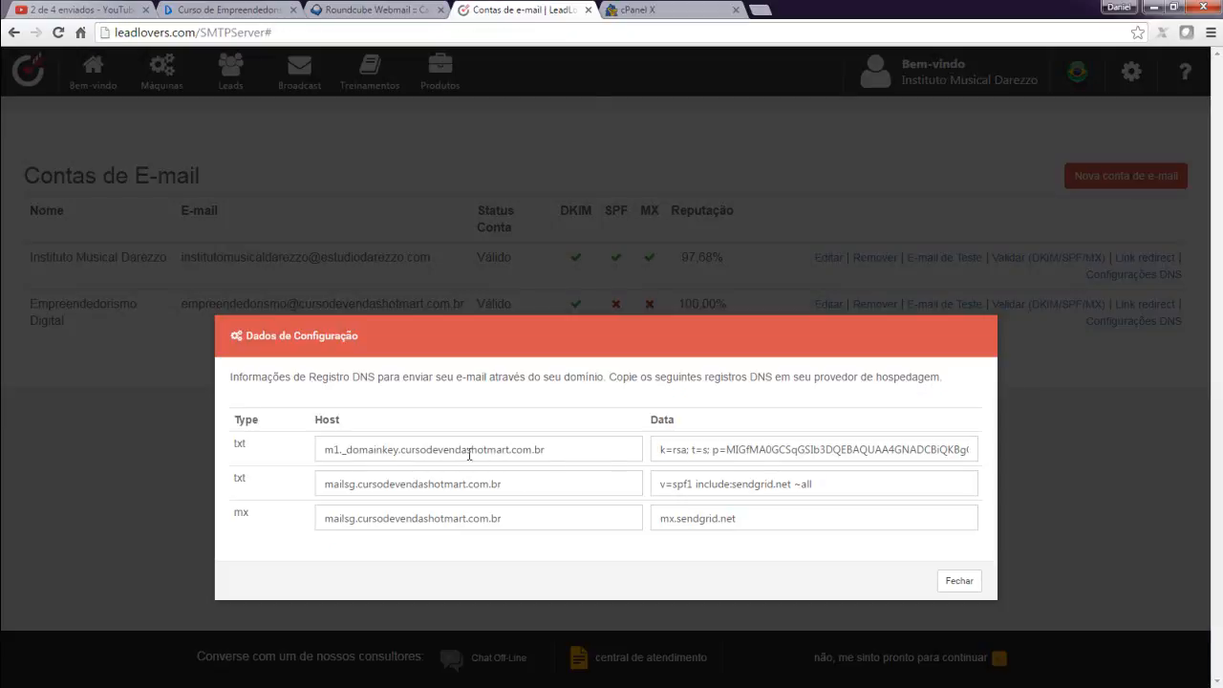
- Compare the mailsg TXT record in the cPanel zone file of cursodevendashotmart.com.br with the SPF data shown in LeadLovers
click(668, 8)
scroll(793, 420, down, 2)
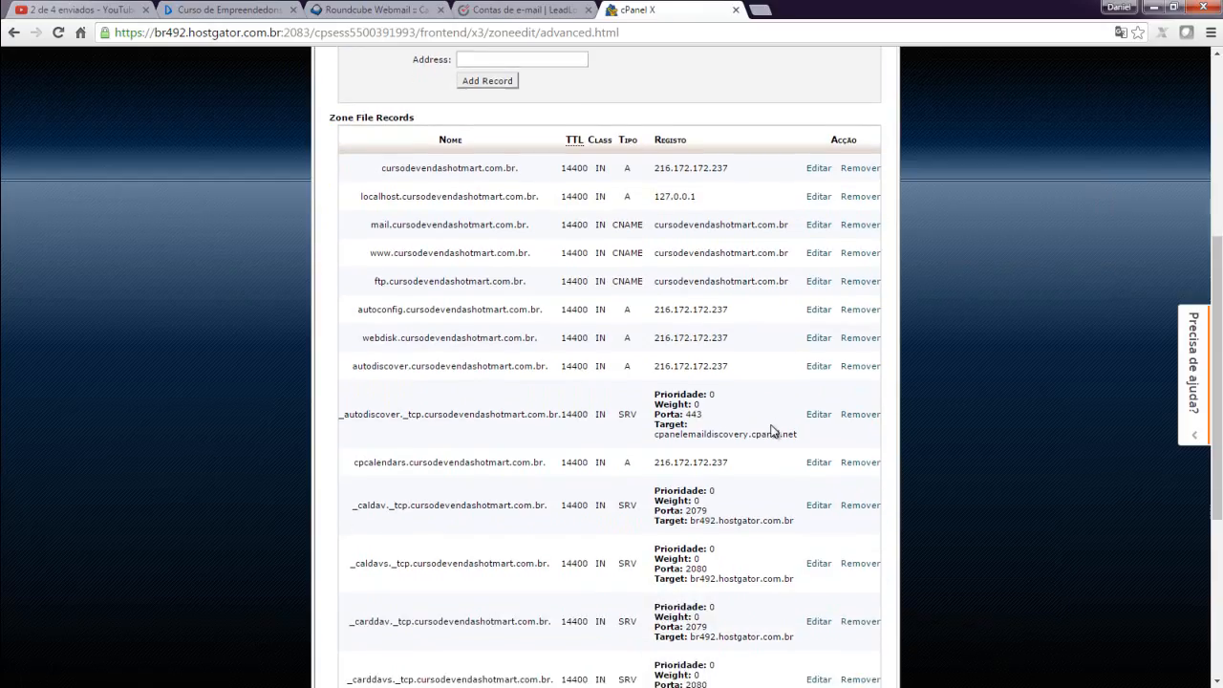
scroll(736, 423, down, 4)
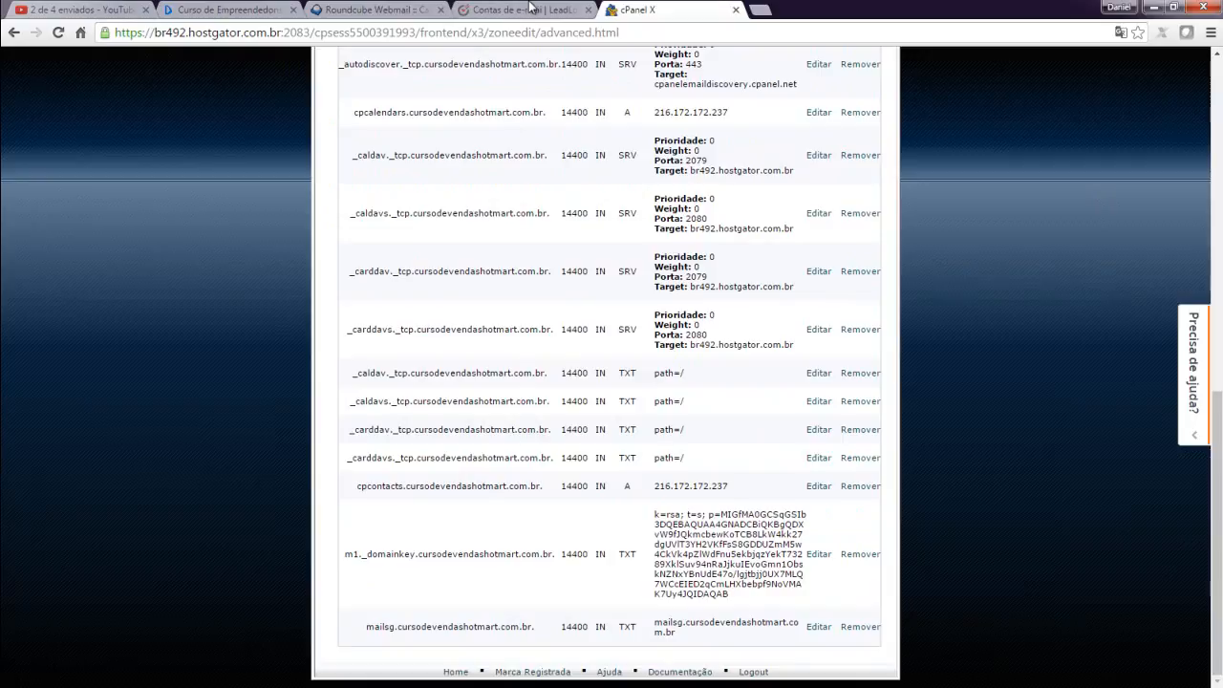
click(528, 10)
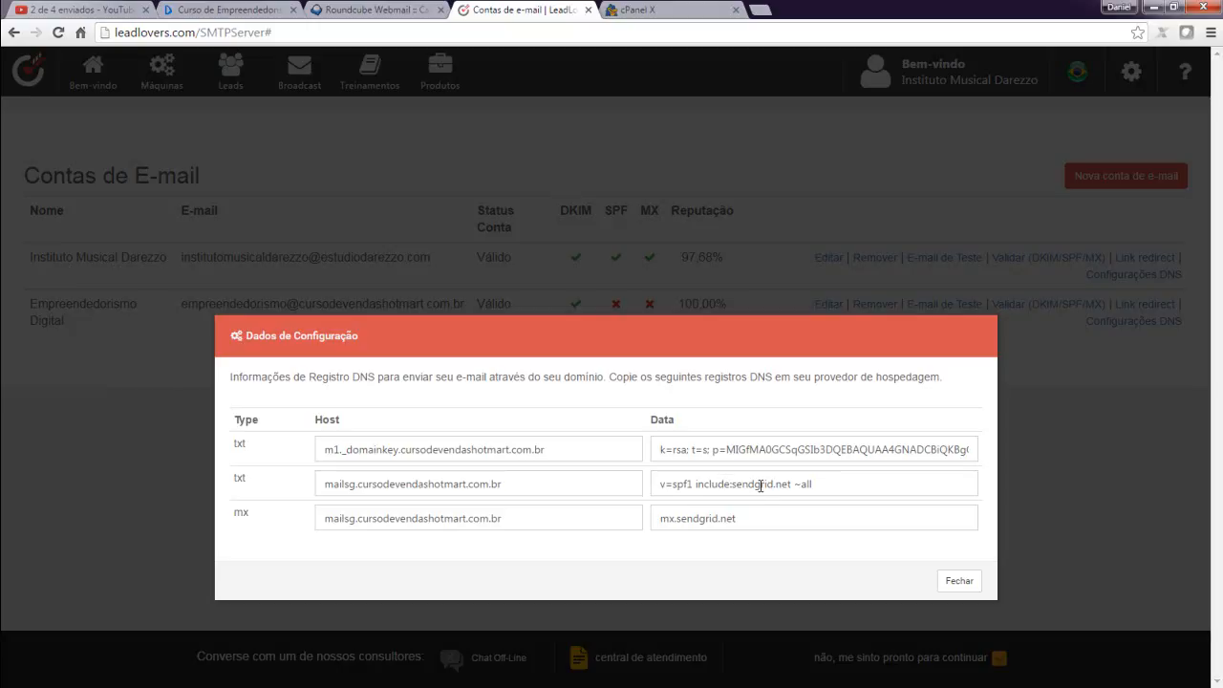
click(652, 12)
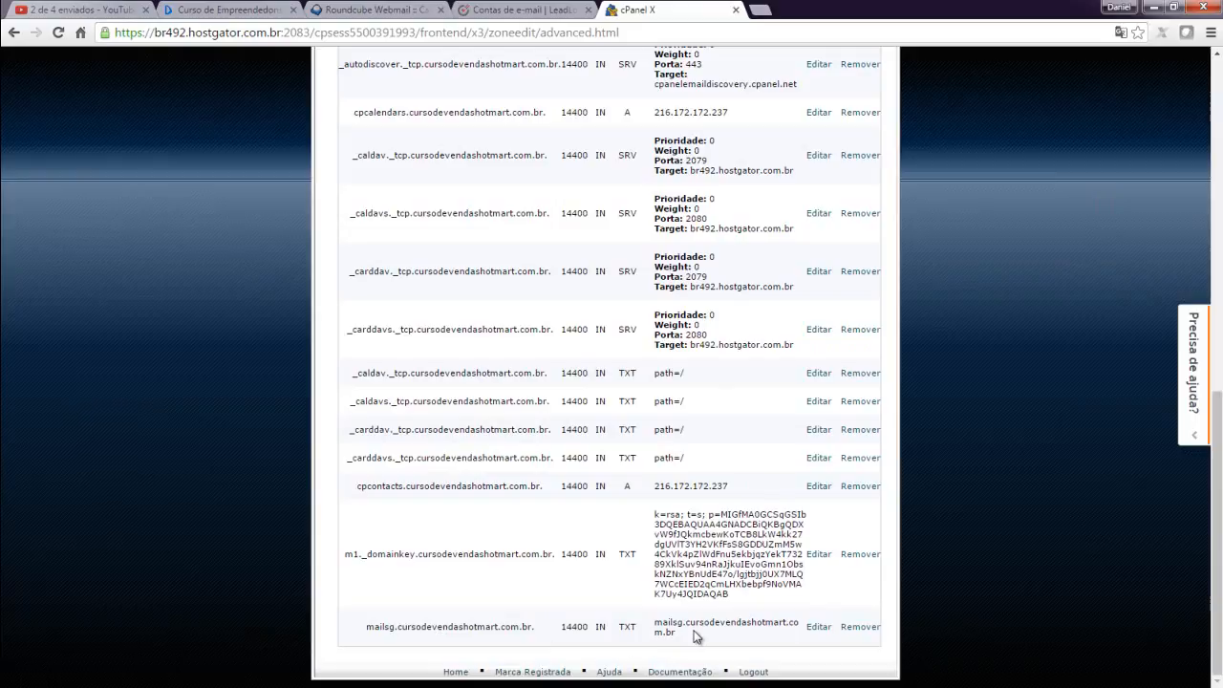
- Replace the mailsg record's TXT data in cPanel with the value "v=spf1 include:sendgrid.net ~all" copied from LeadLovers, and save the record
click(817, 628)
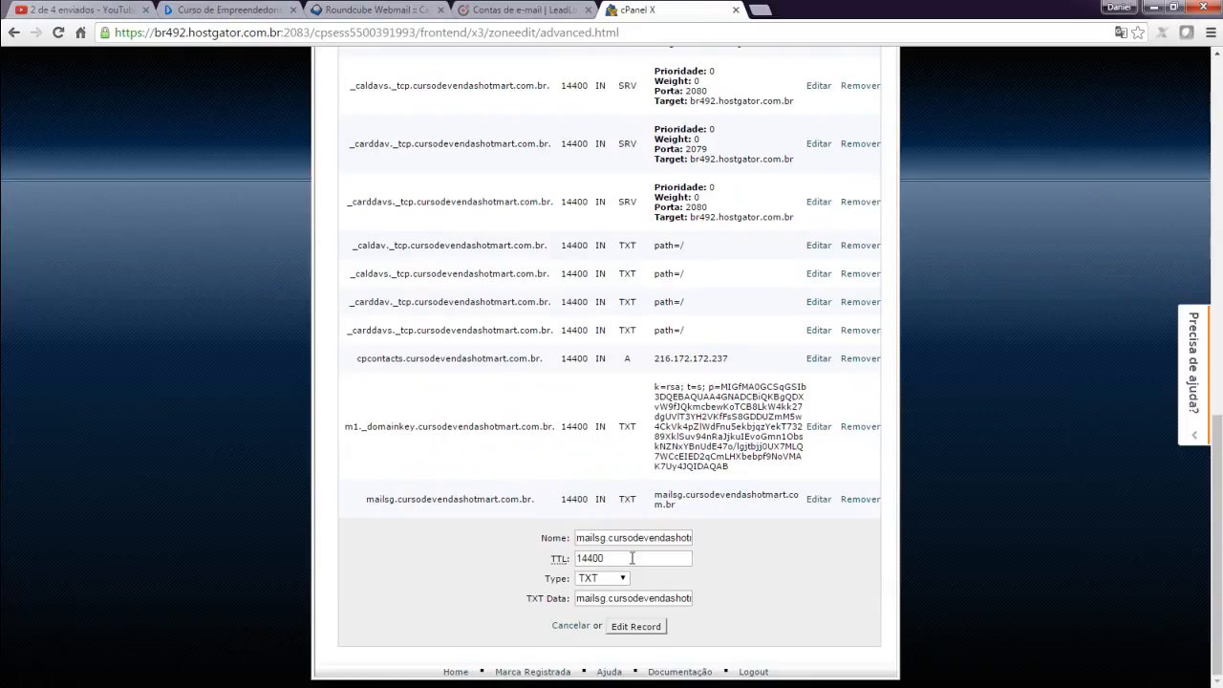
triple_click(630, 598)
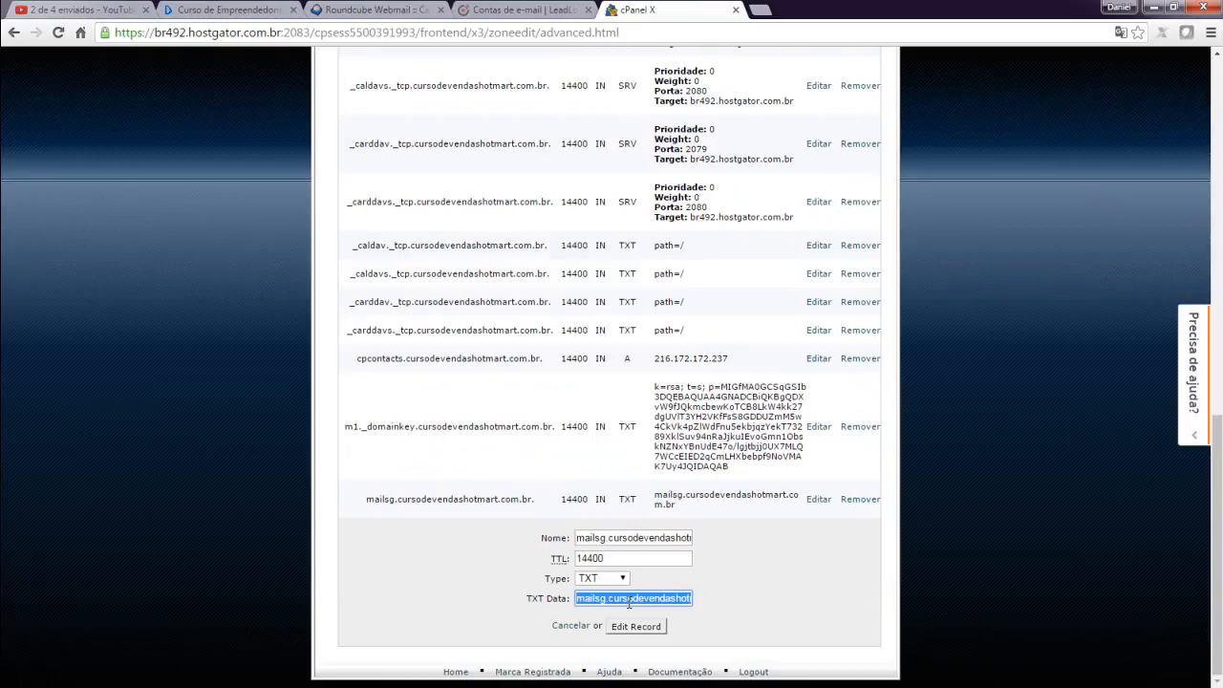
key(BackSpace)
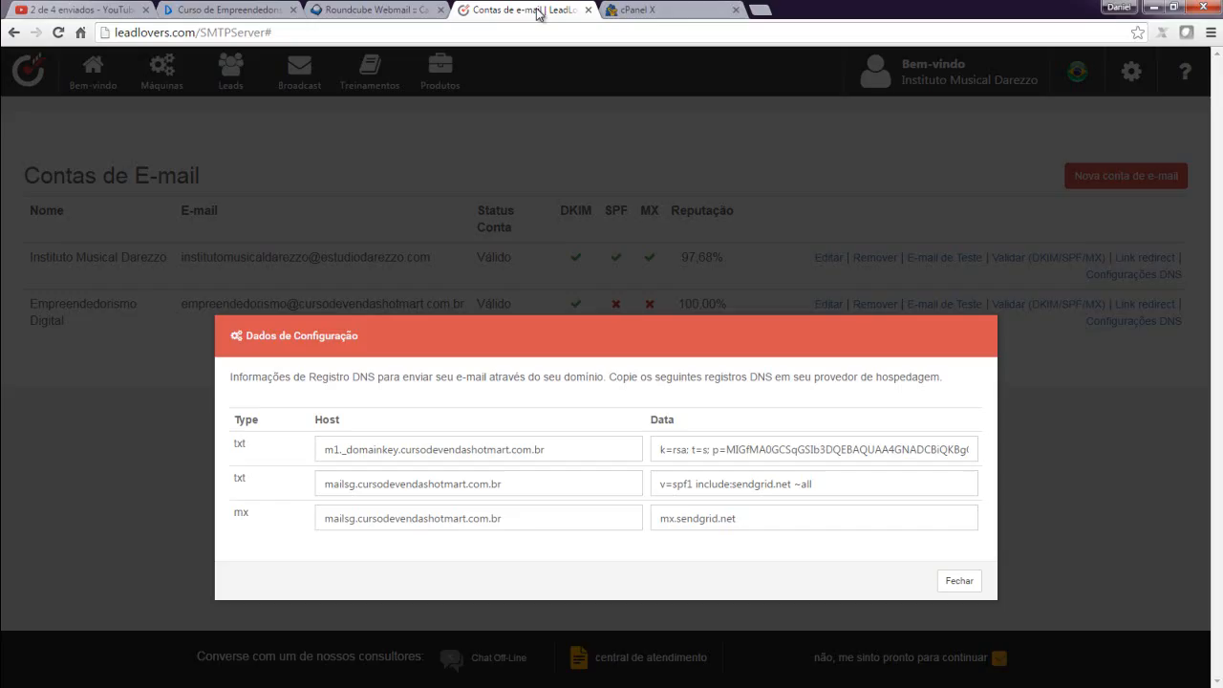
click(537, 9)
triple_click(713, 484)
right_click(713, 484)
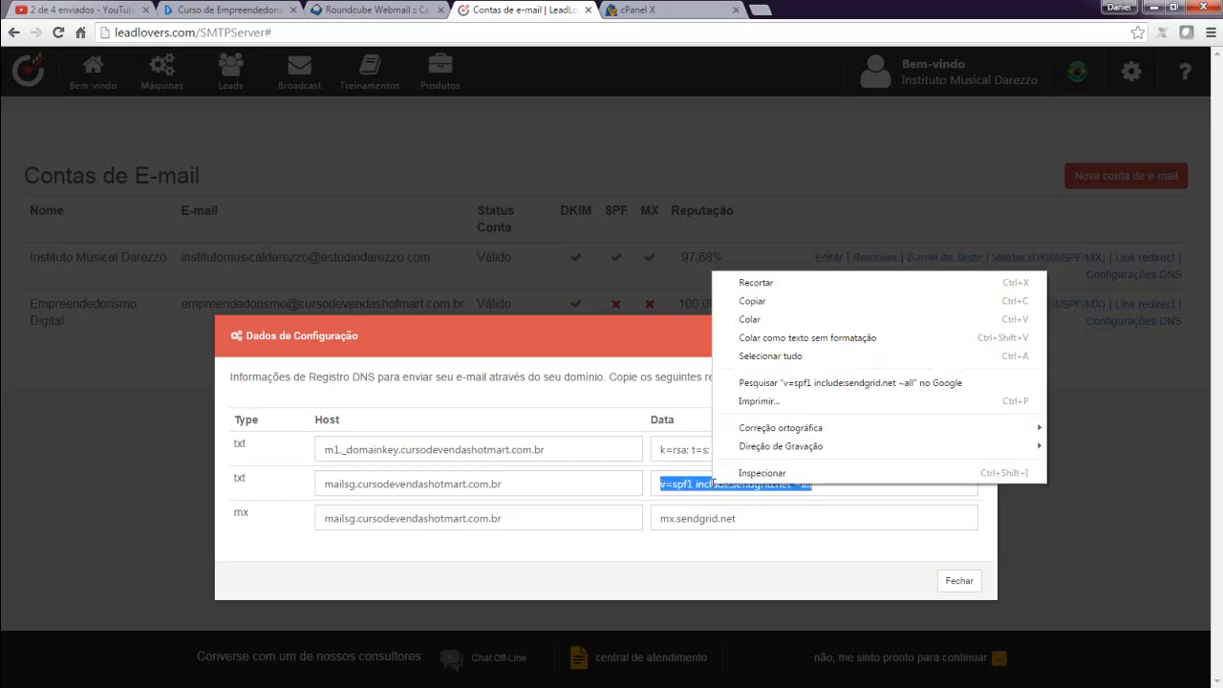
click(757, 302)
right_click(731, 489)
click(769, 300)
click(661, 12)
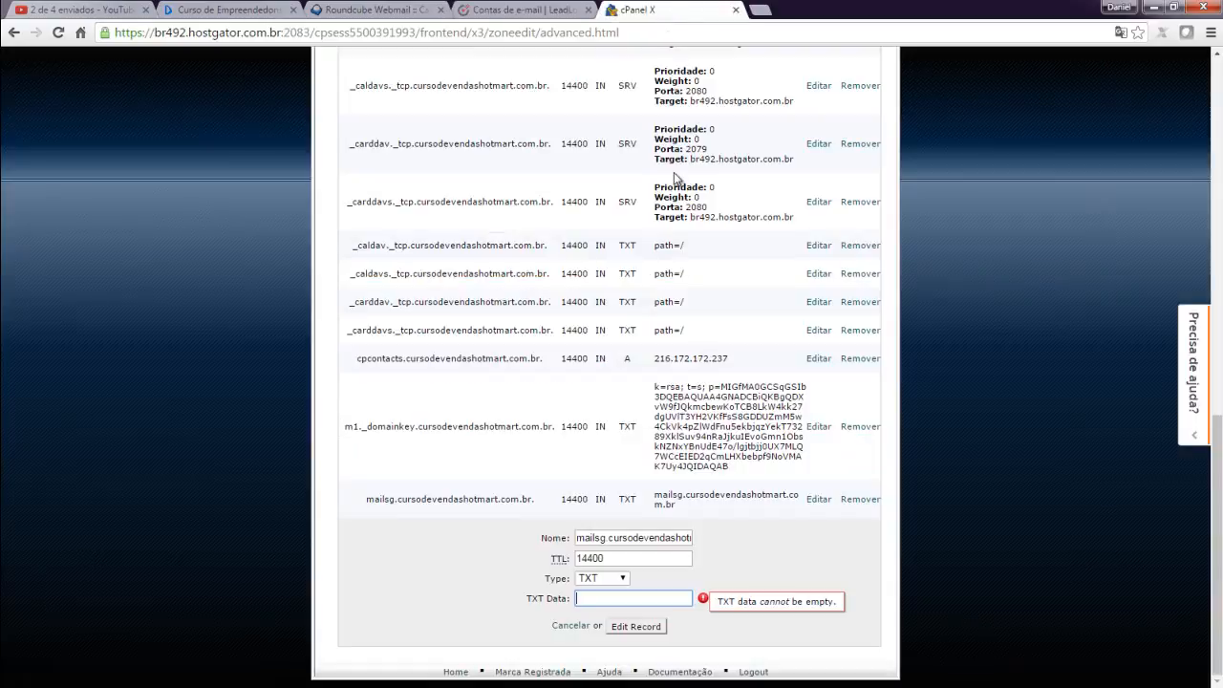
key(ctrl+v)
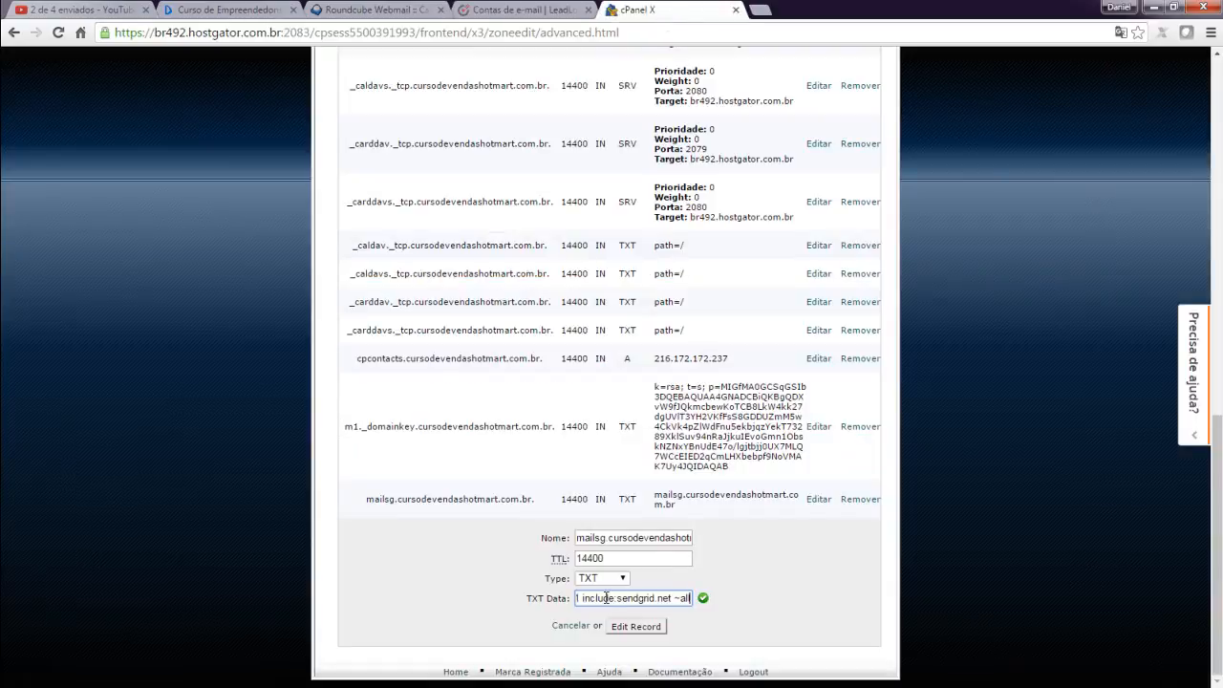
click(647, 629)
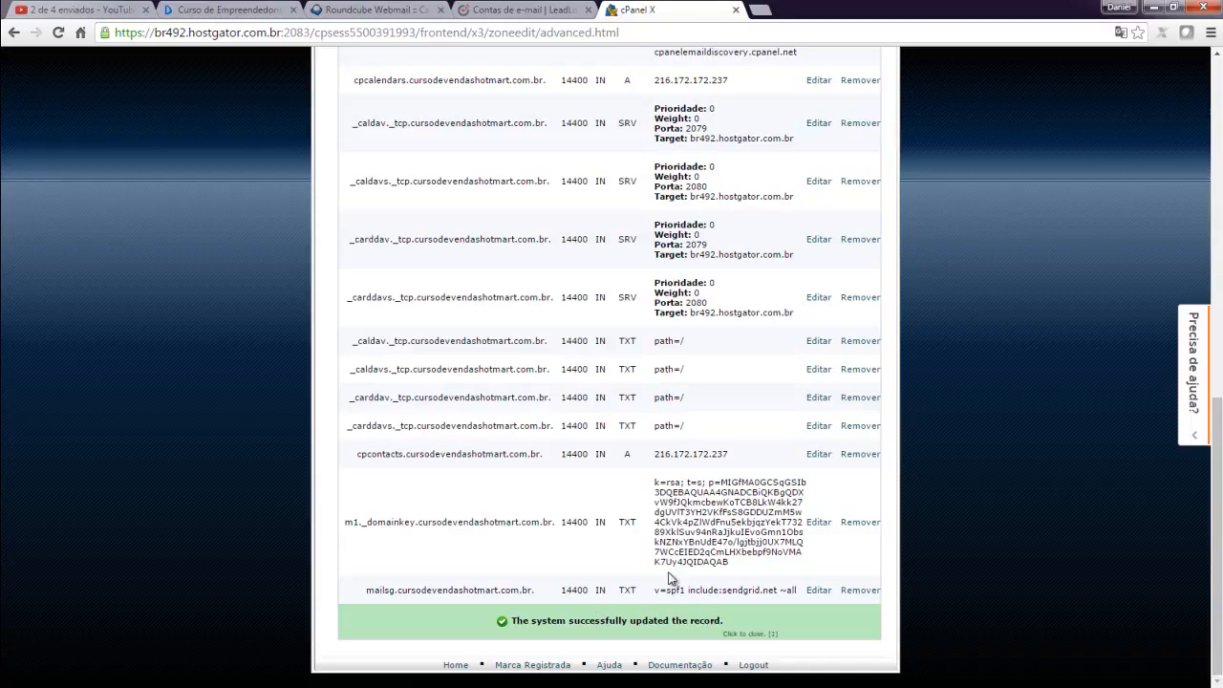
- Return to LeadLovers, close the DNS configuration data and validate DKIM/SPF/MX for the Empreendedorismo Digital account
click(514, 19)
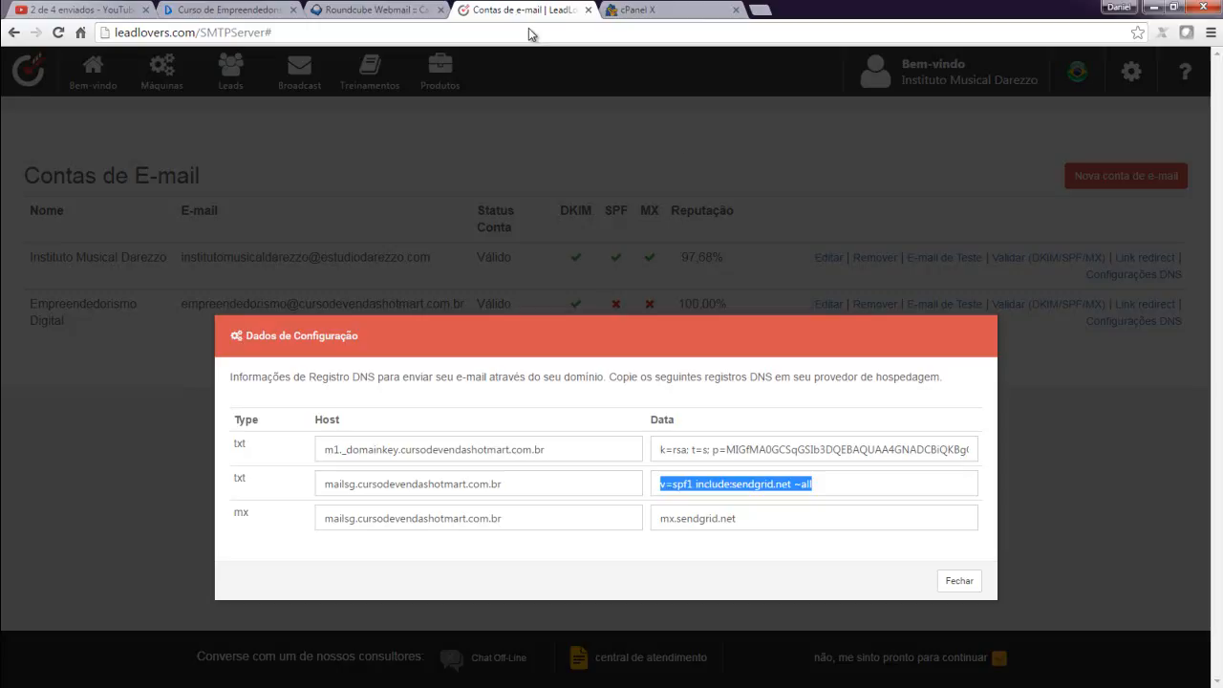
click(963, 581)
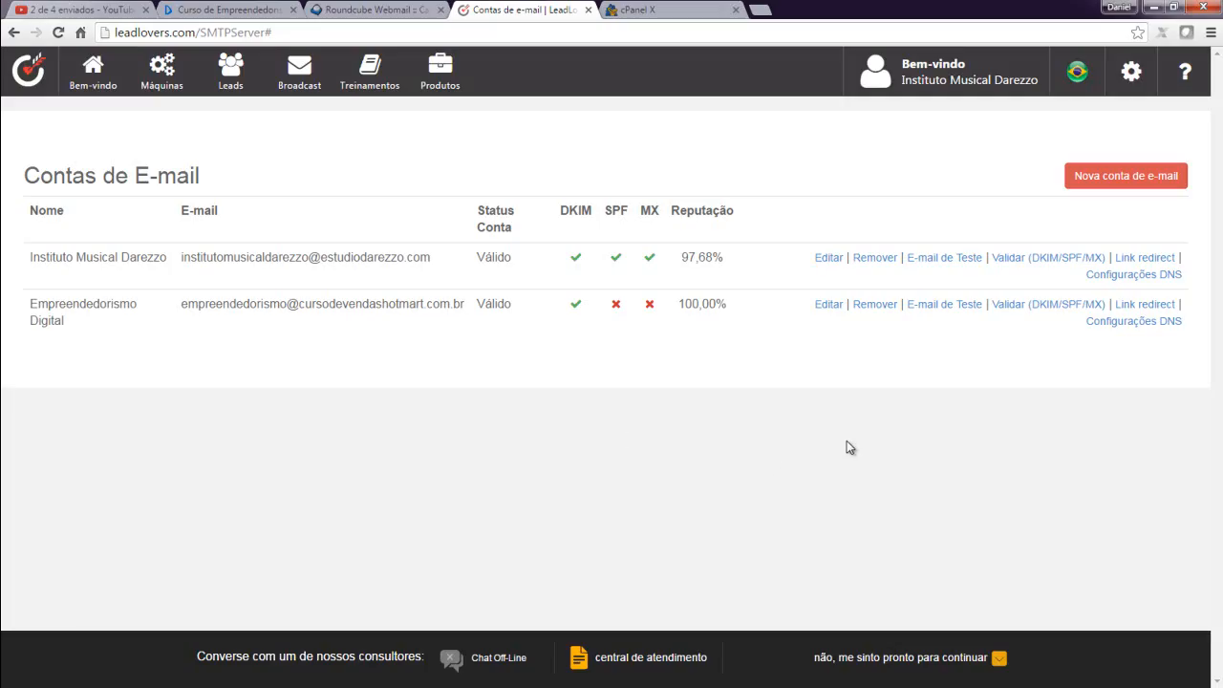
click(1042, 305)
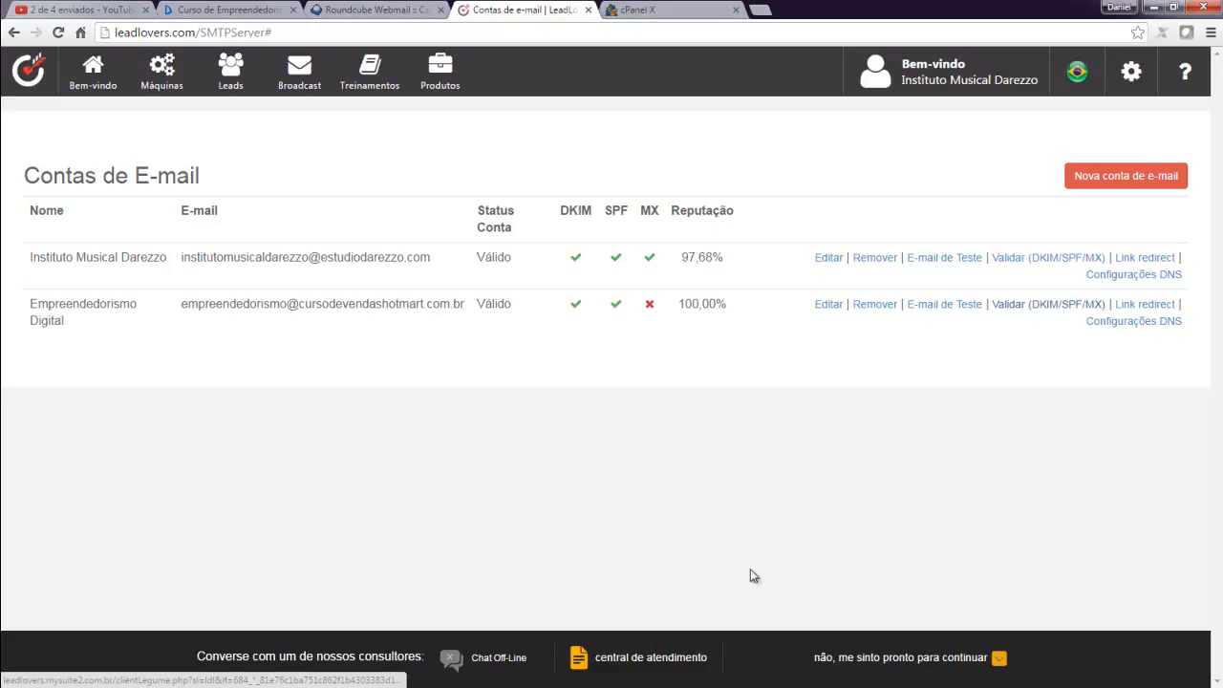
- Check the zone editor in cPanel, return to LeadLovers and rerun the DKIM/SPF/MX validation for the Empreendedorismo Digital account
click(659, 10)
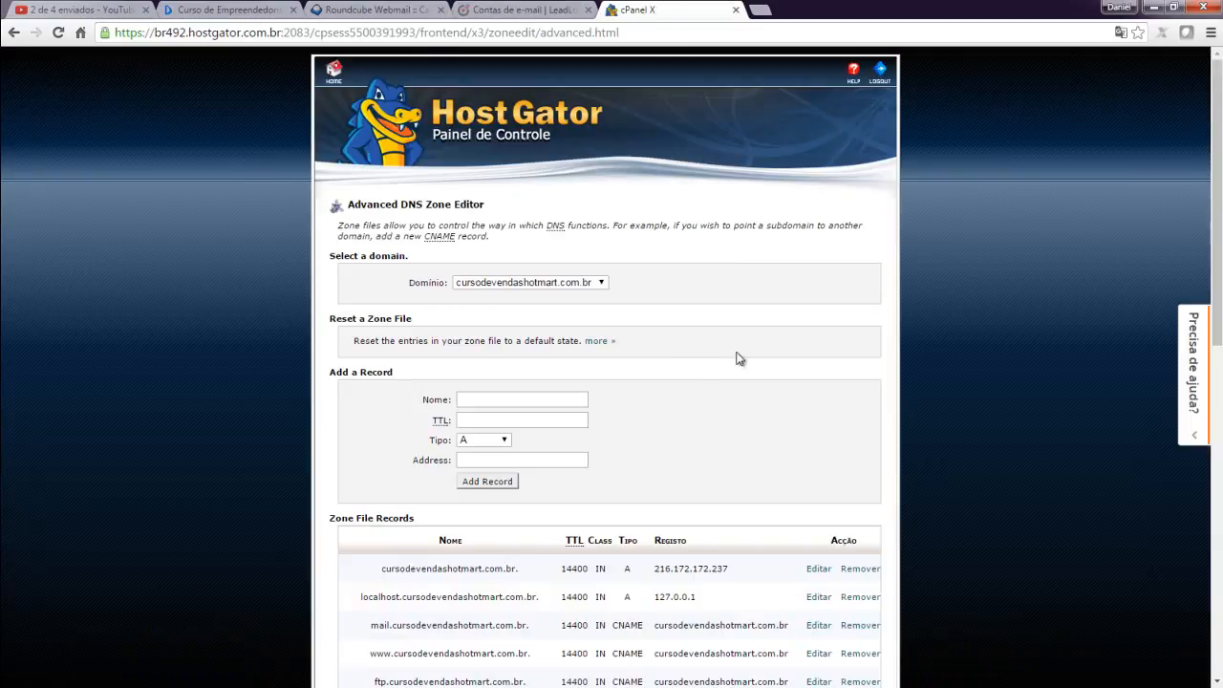
click(536, 10)
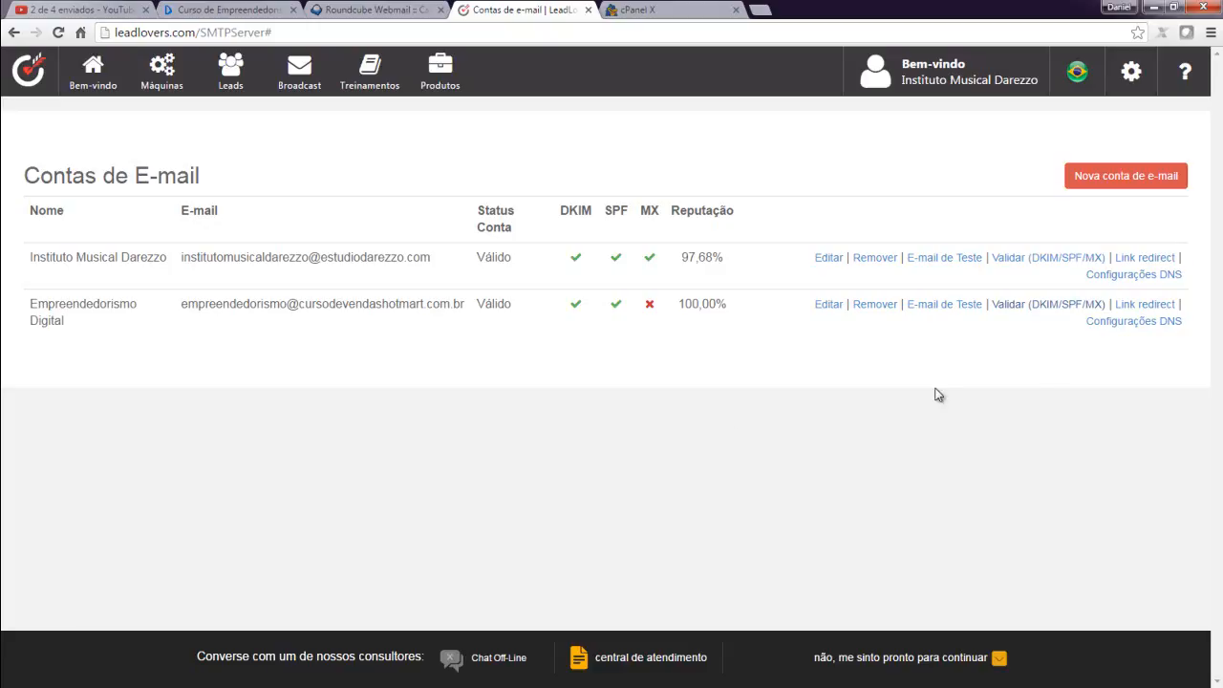
click(1036, 313)
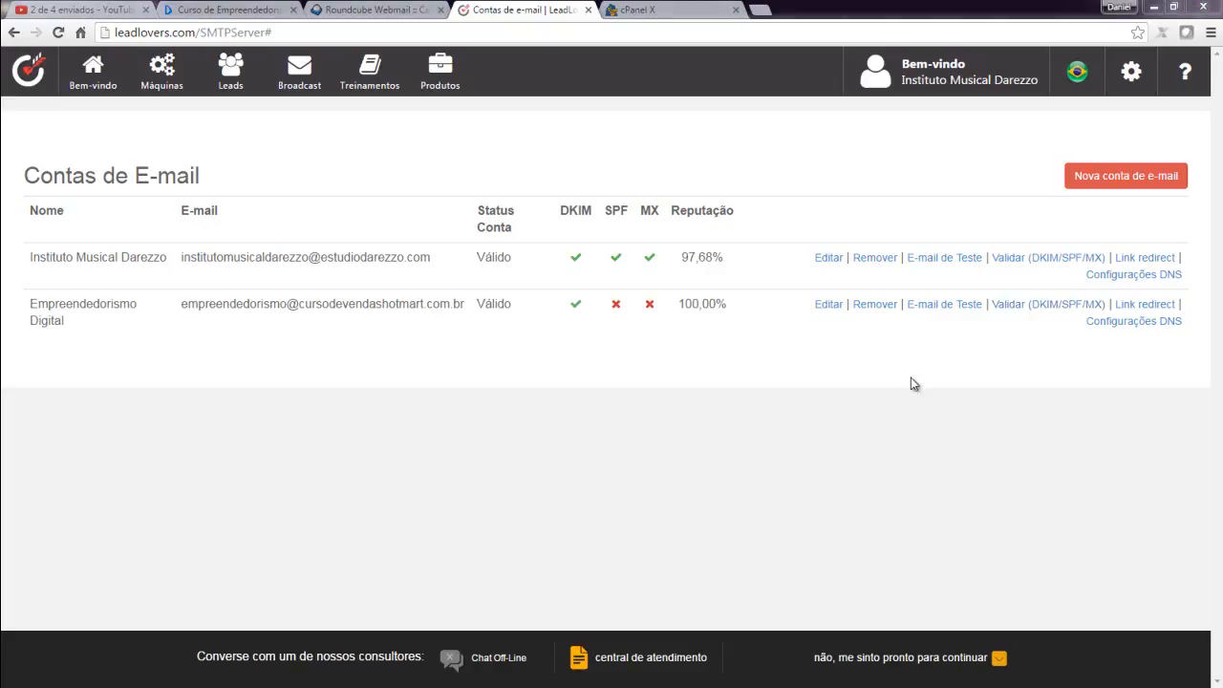
- Switch to cPanel, go to its home page, search the functions for "mx" and open Entrada MX
click(657, 9)
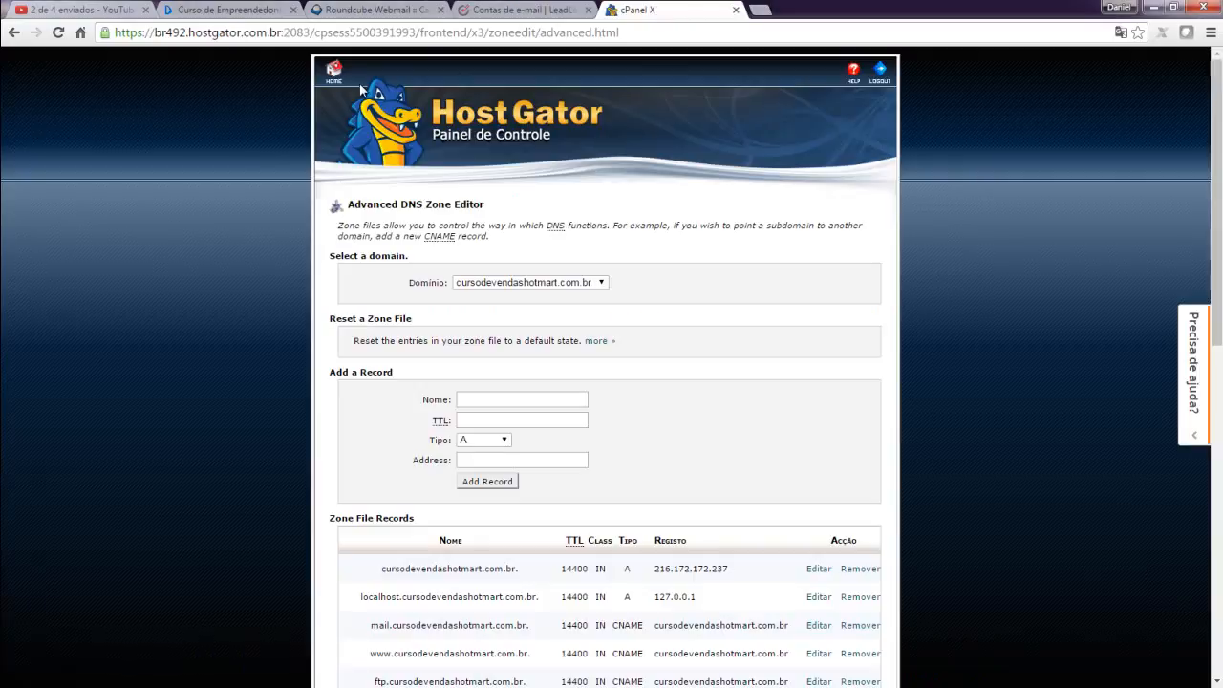
click(332, 78)
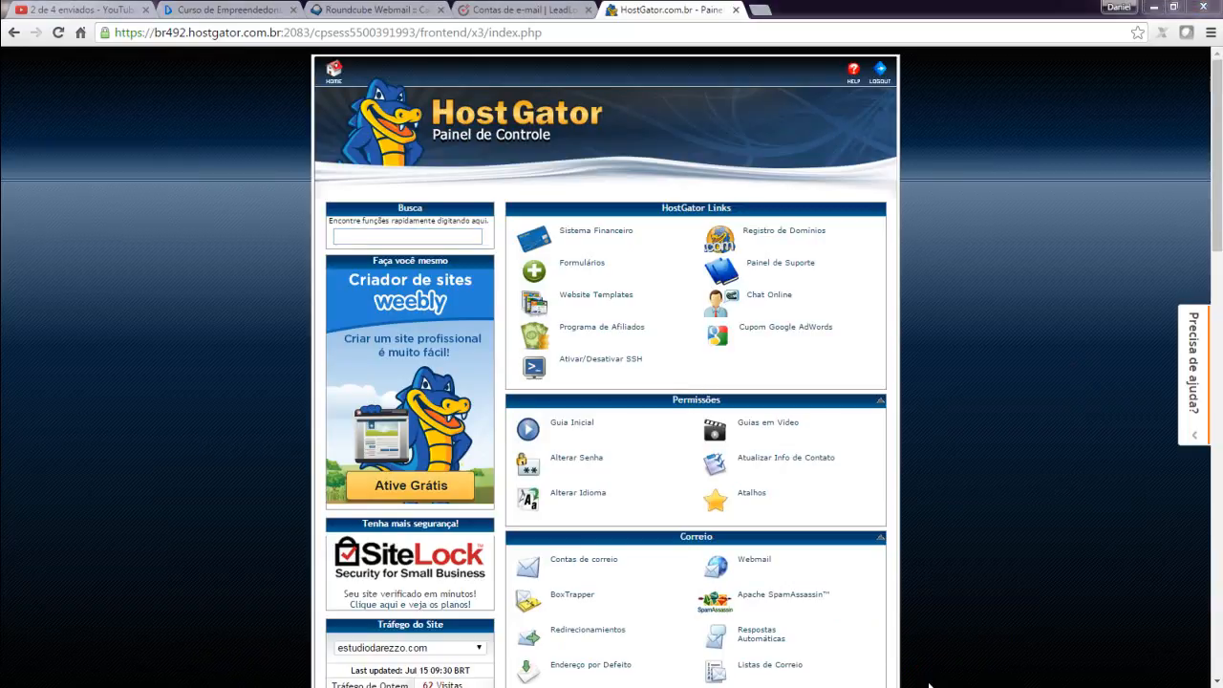
click(457, 238)
text(mx)
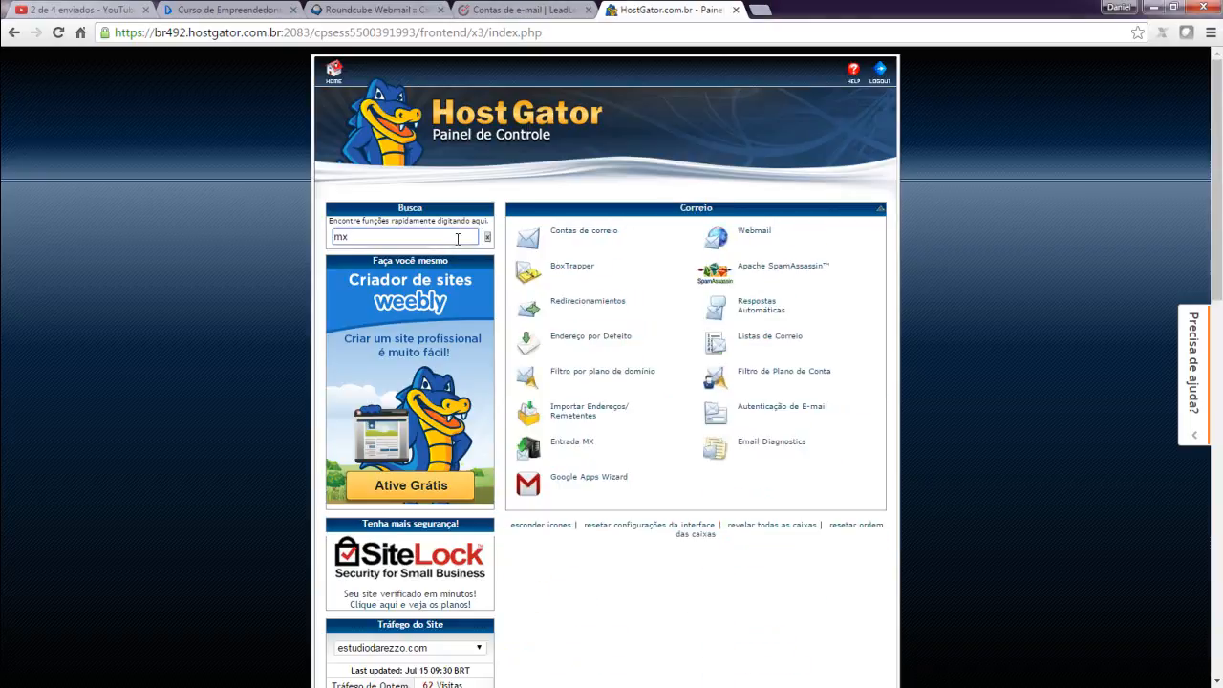
click(588, 448)
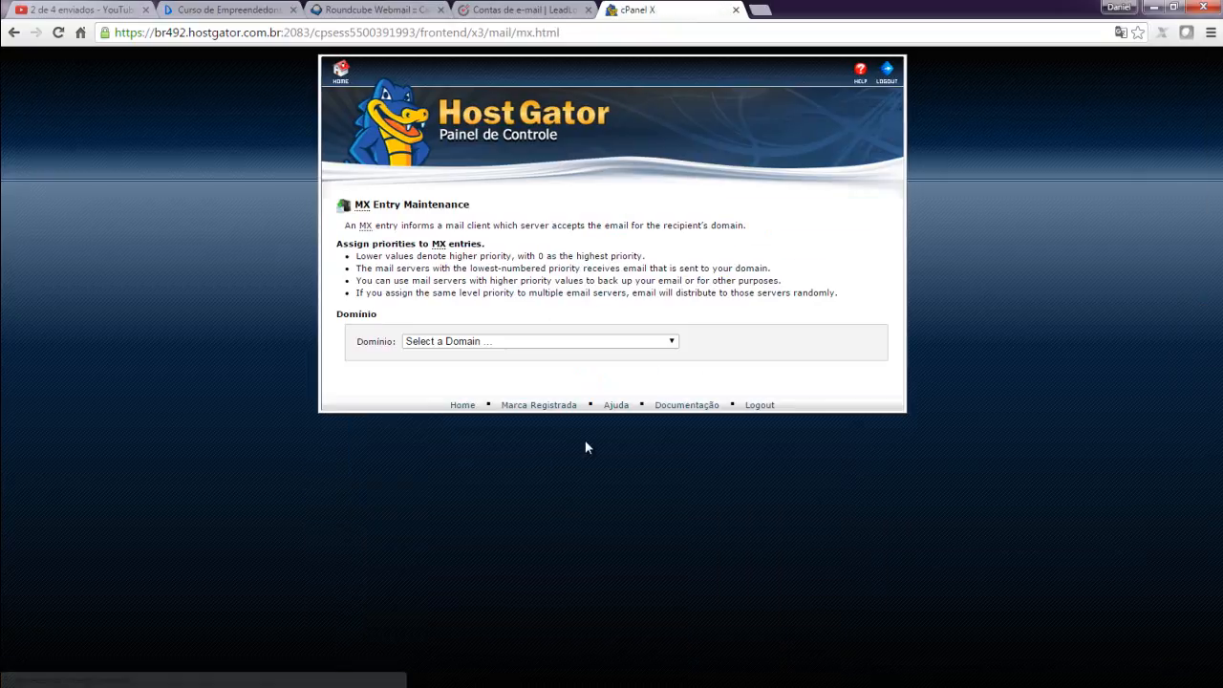
- Review the MX settings of mailsg.cursodevendashotmart.com.br.estudiodarezzo.com and the MX records of cursodevendashotmart.com.br
click(670, 350)
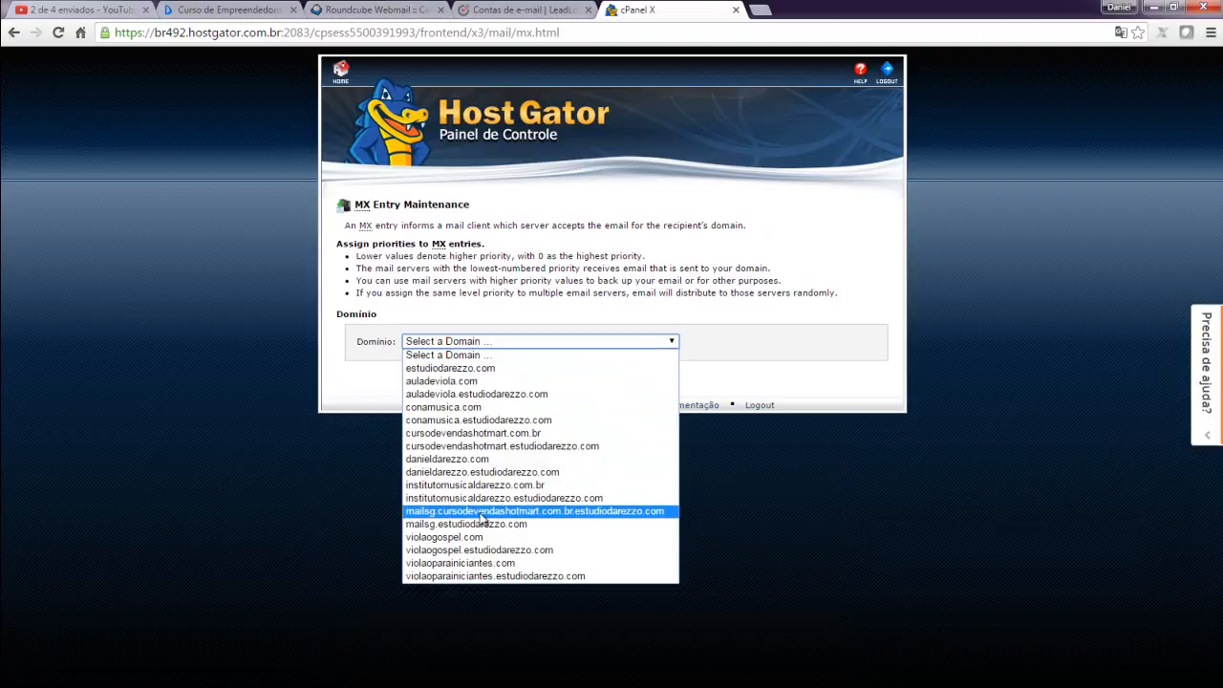
click(572, 519)
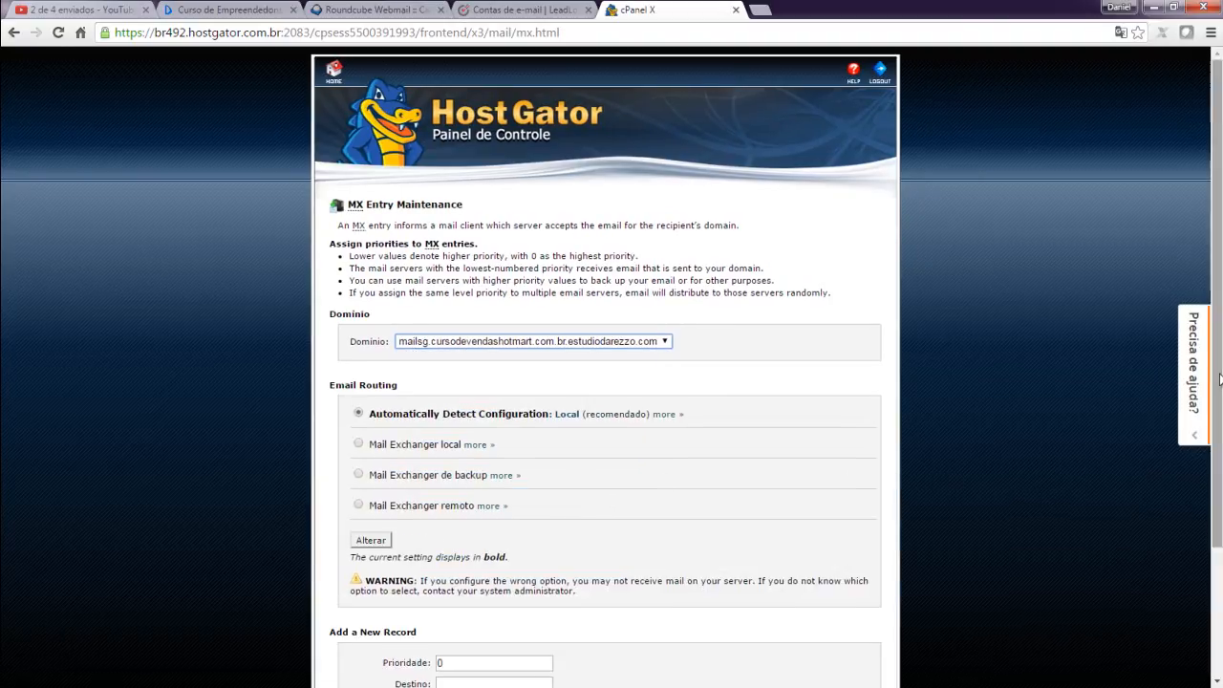
scroll(1220, 371, down, 3)
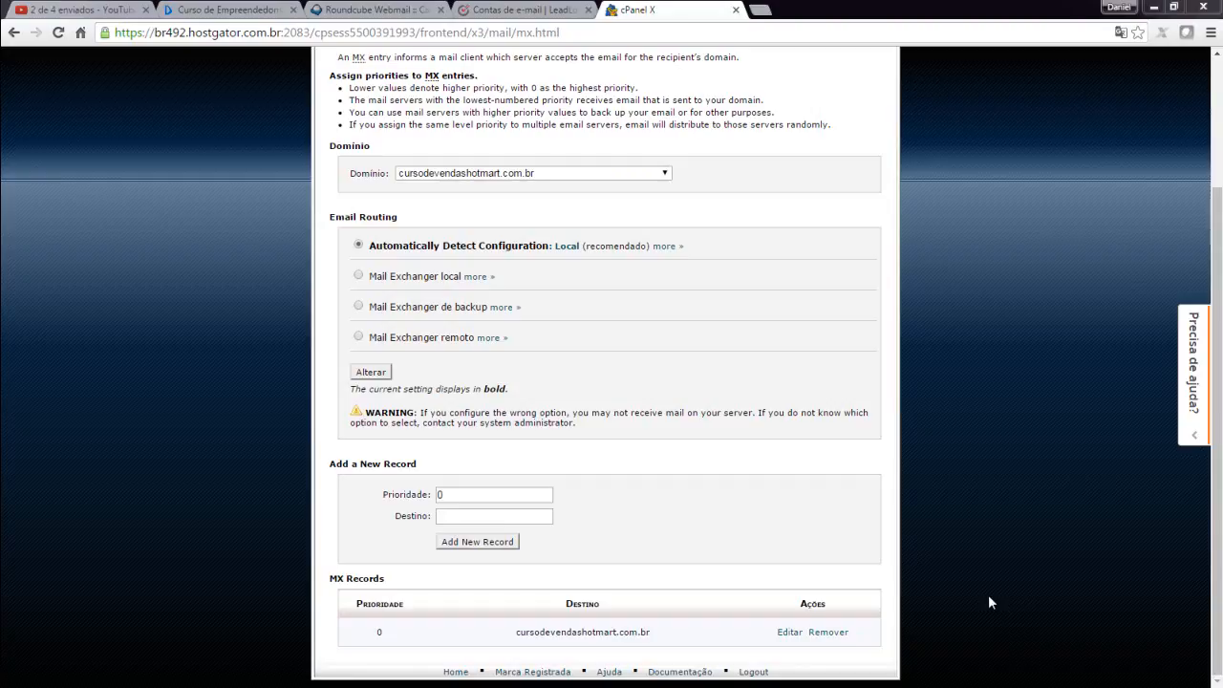
drag(1217, 377, 1216, 246)
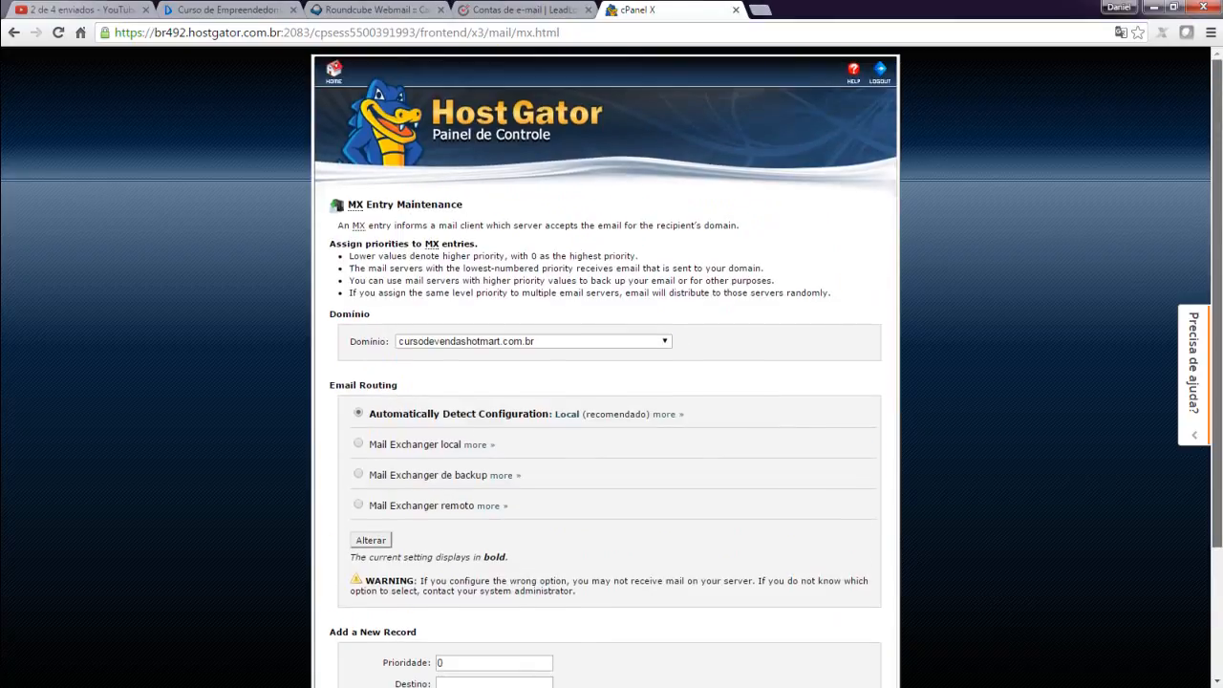
- Check the DKIM, SPF and MX status of the e-mail accounts in LeadLovers, and return cPanel to its home page
click(505, 16)
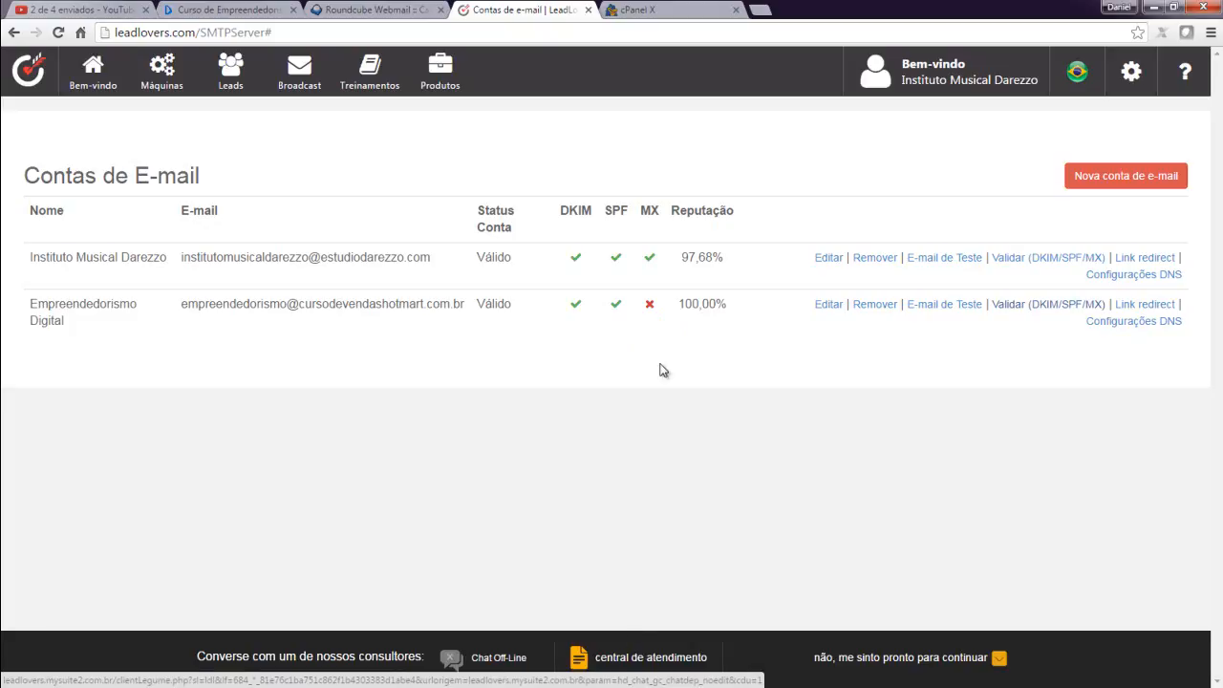
click(646, 10)
click(336, 75)
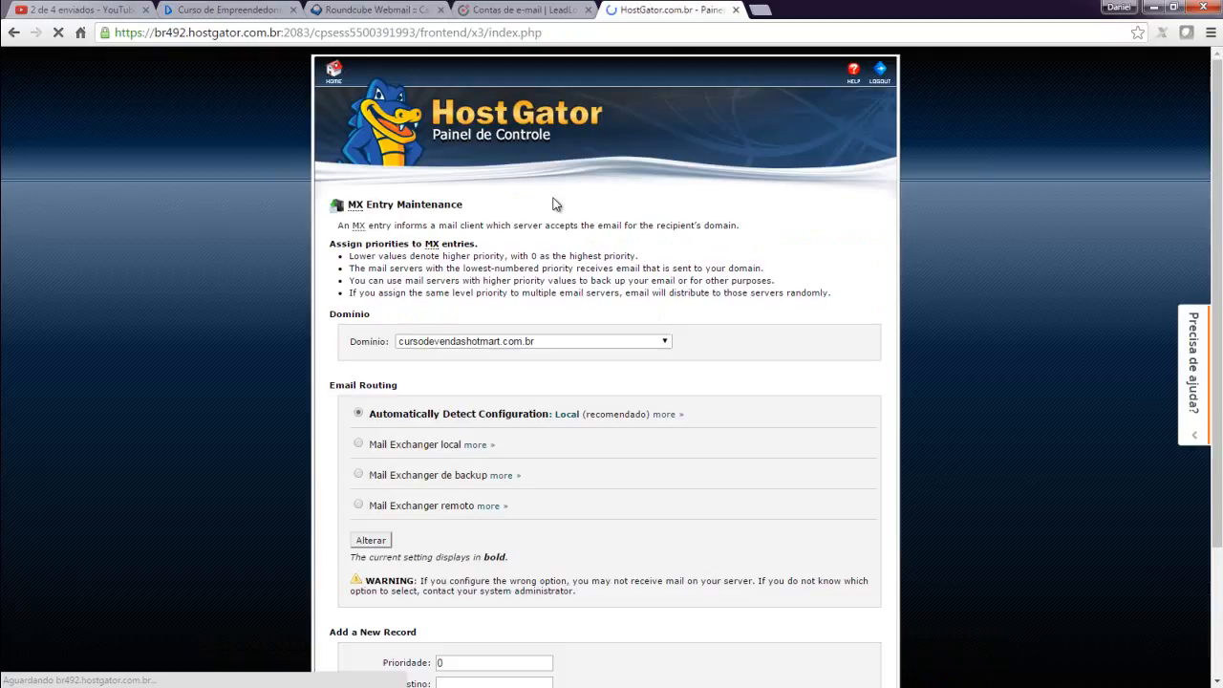
- Send a test e-mail from the Empreendedorismo Digital account in LeadLovers, return to the account list and open a new browser tab
click(528, 10)
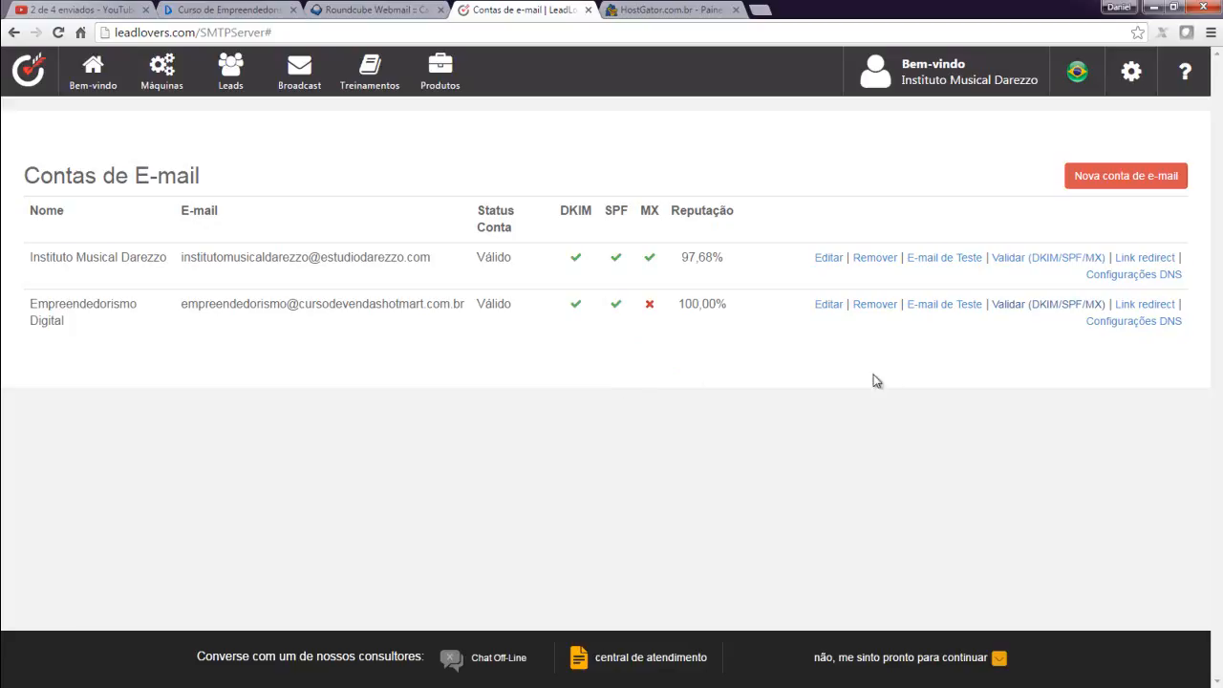
click(951, 306)
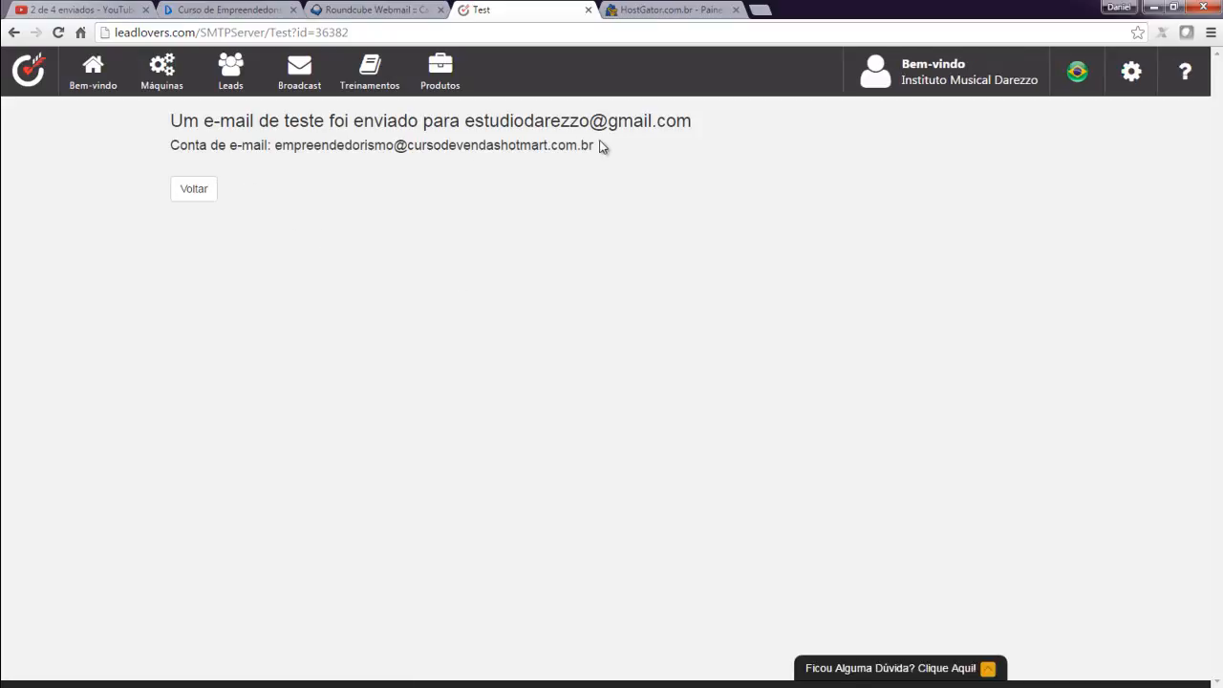
click(195, 189)
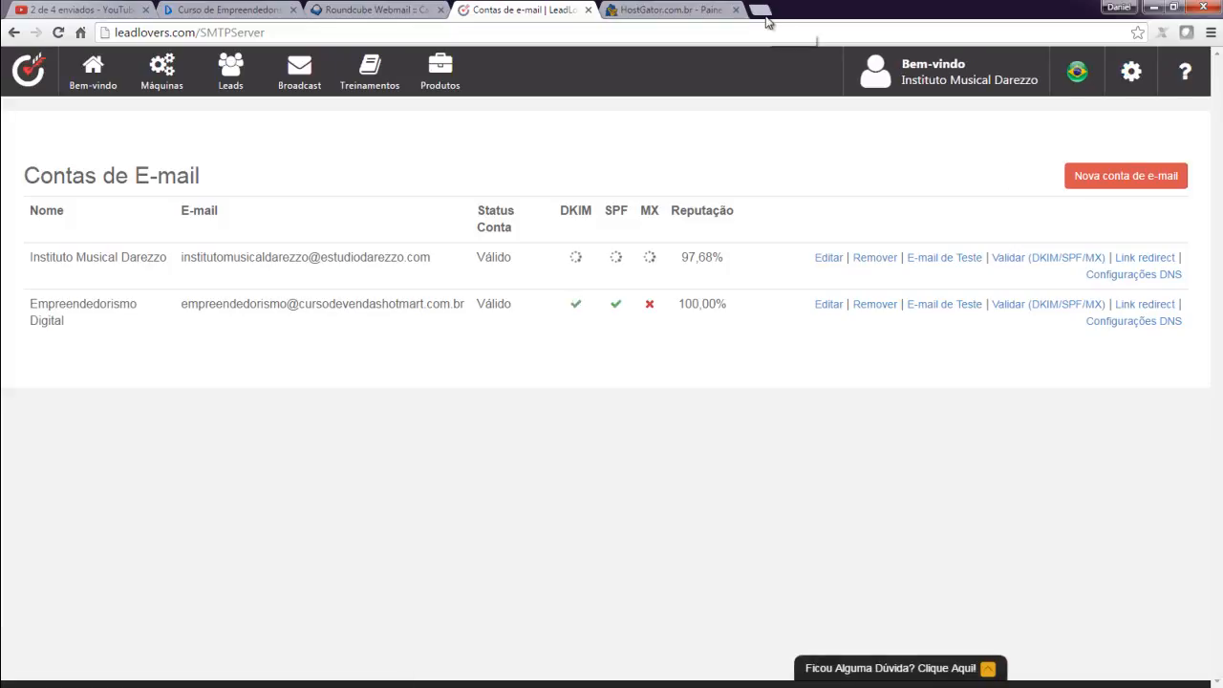
click(765, 21)
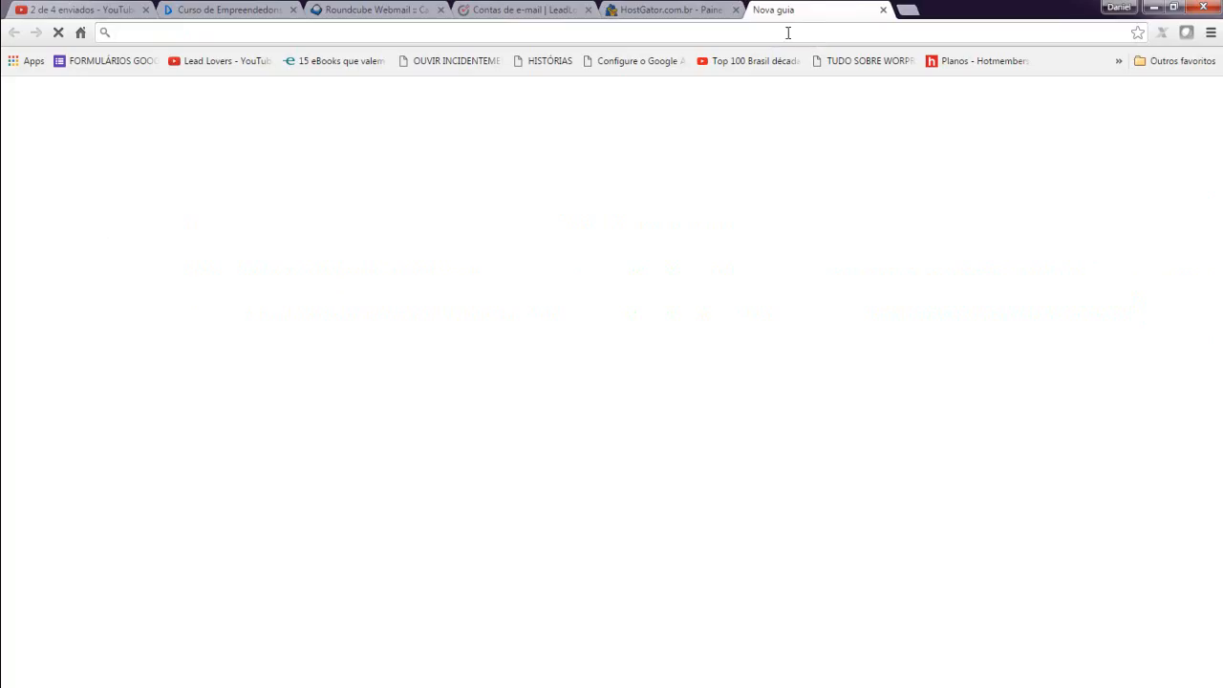
text(estudiodarezzo.com)
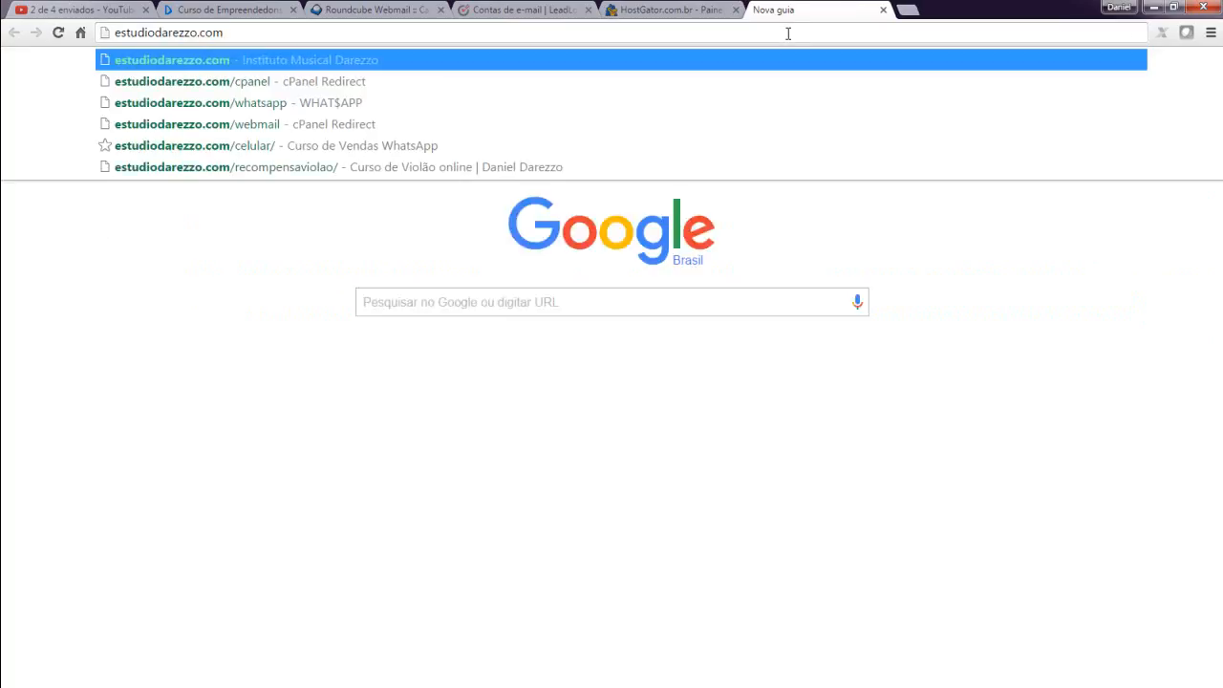
key(BackSpace)
key(BackSpace)
key(BackSpace)
key(BackSpace)
key(BackSpace)
key(BackSpace)
key(BackSpace)
key(BackSpace)
key(BackSpace)
key(BackSpace)
key(BackSpace)
key(BackSpace)
key(BackSpace)
key(BackSpace)
key(BackSpace)
key(BackSpace)
key(BackSpace)
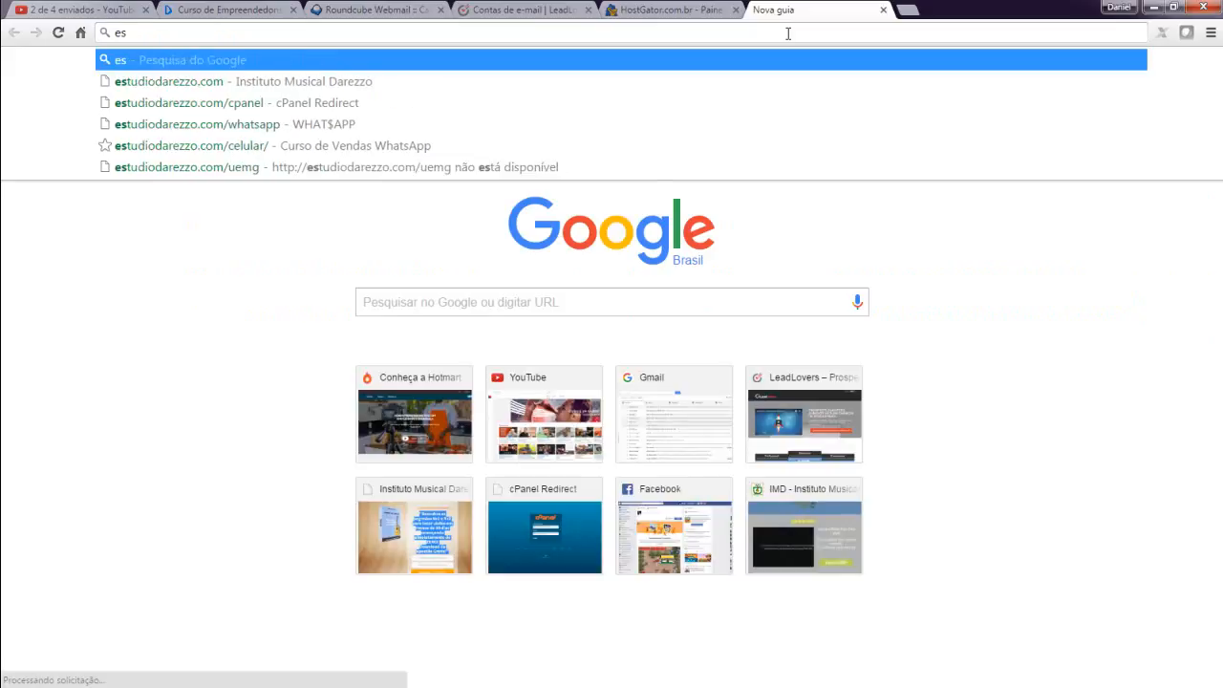
- Open the Gmail inbox at gmail.com in the new browser tab
text(g)
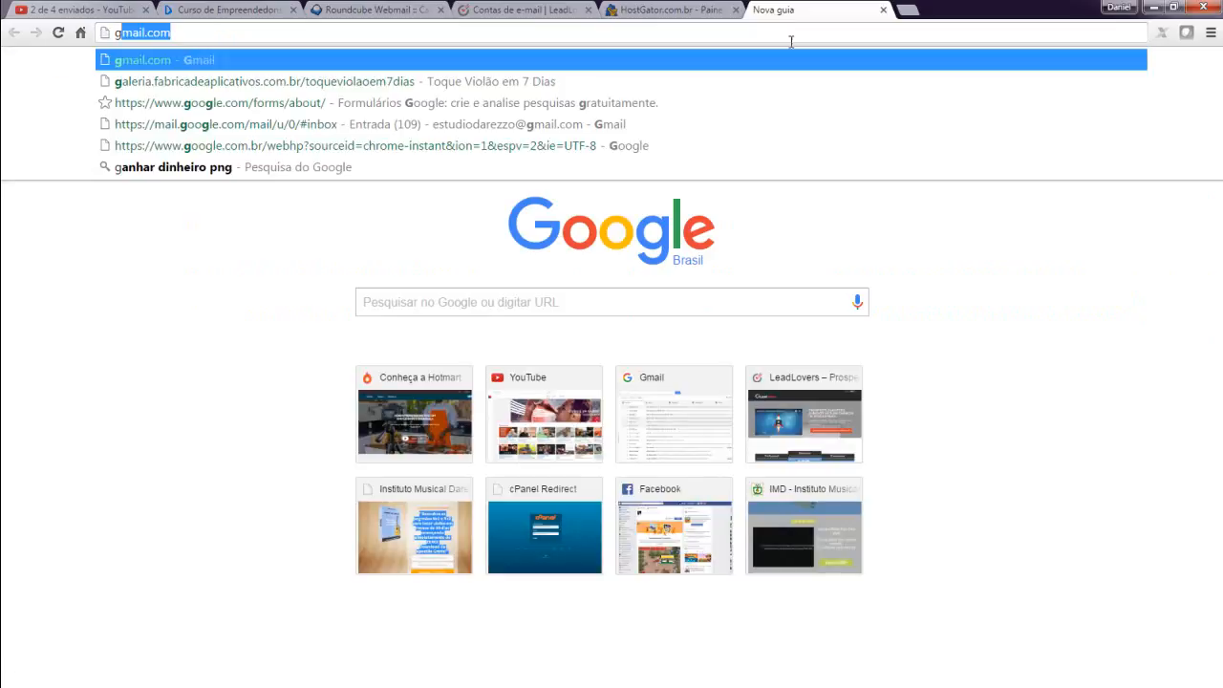
key(Return)
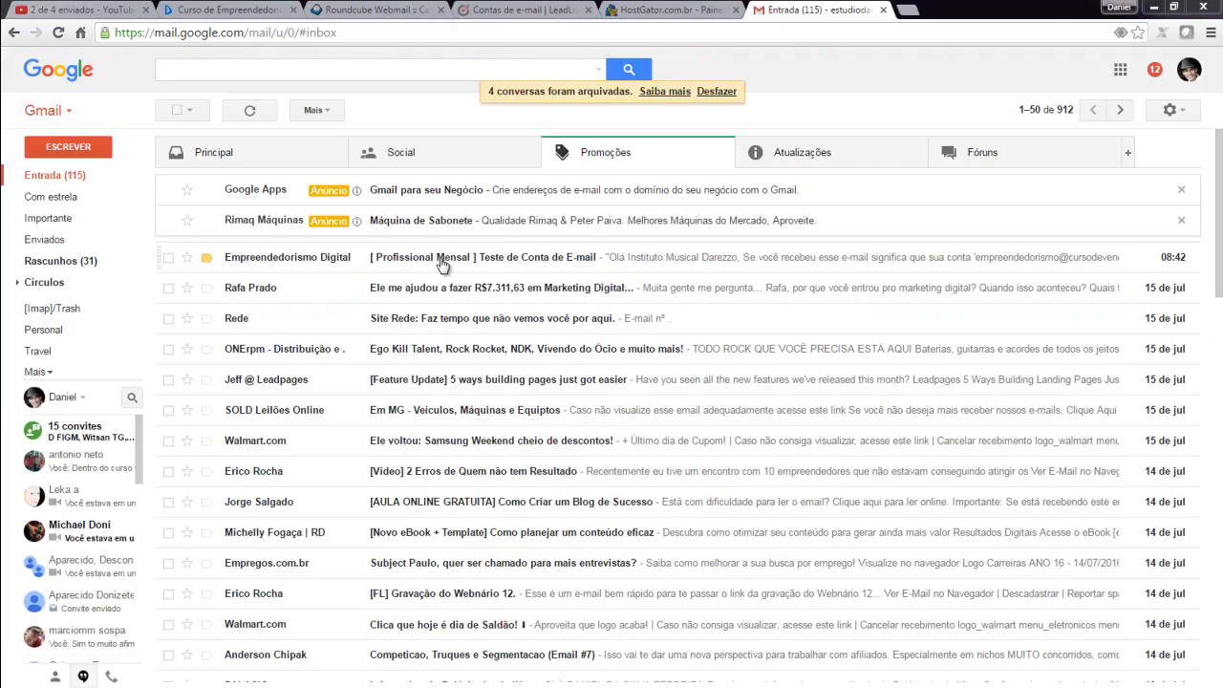
- Read the Teste de Conta de E-mail message from Empreendedorismo Digital and look through the inbox's Social, Promoções and Atualizações categories
click(440, 264)
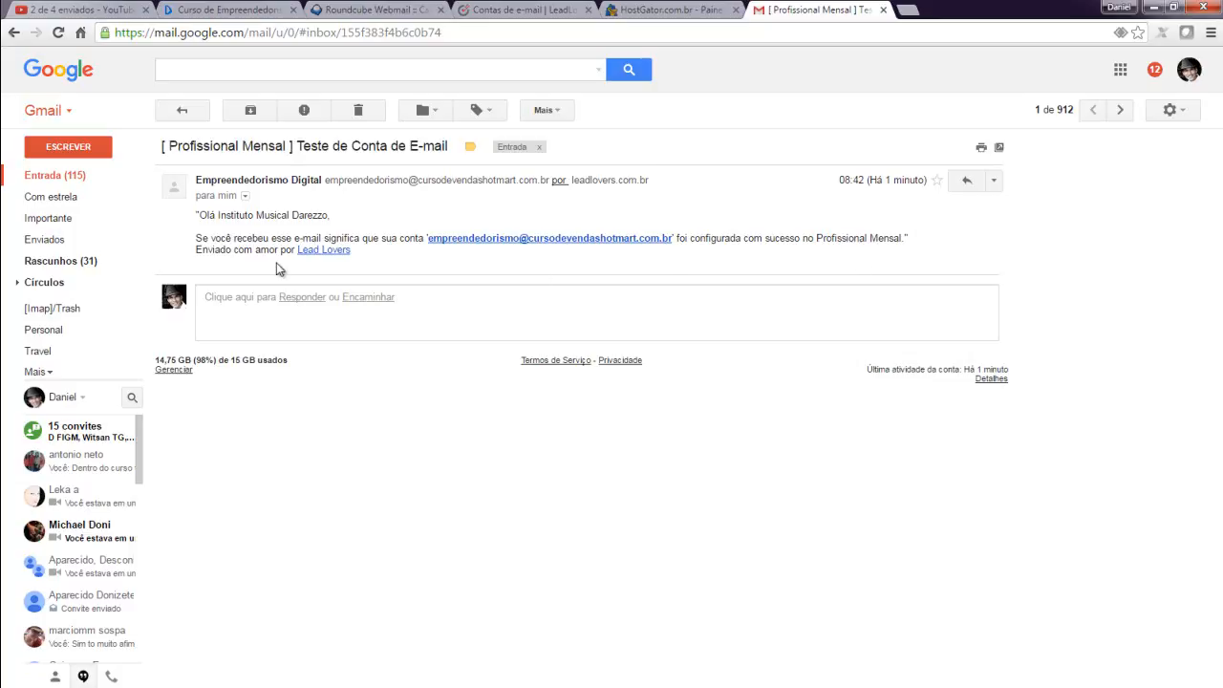
click(85, 180)
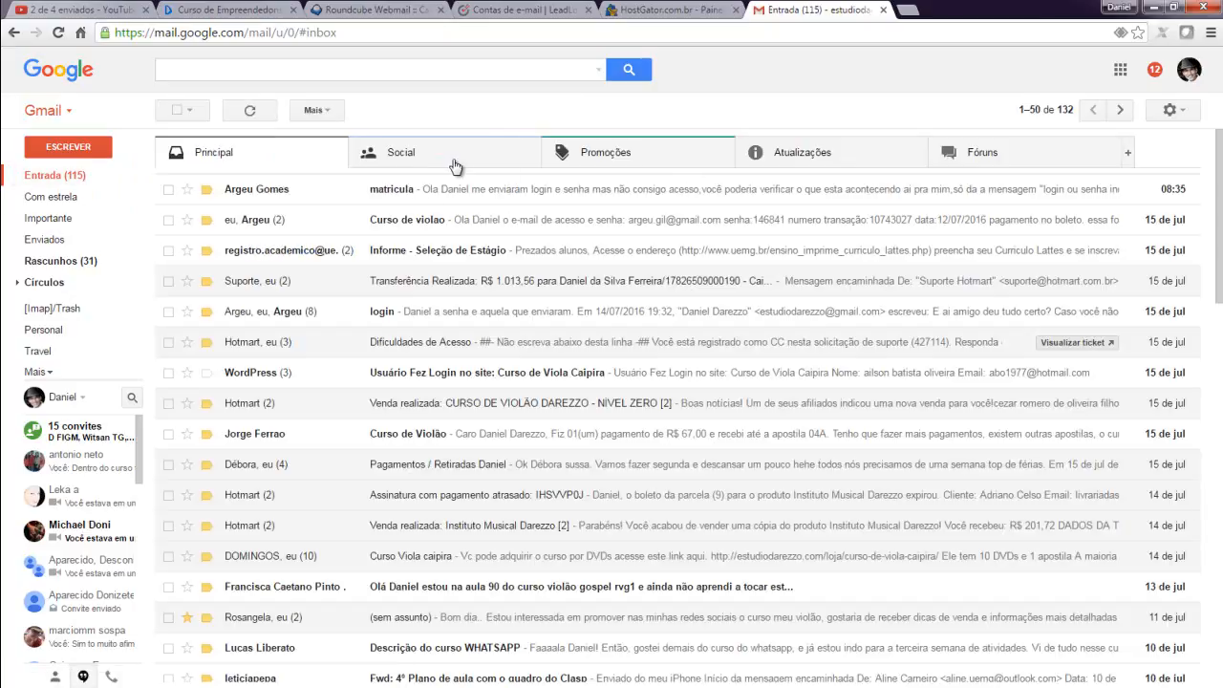
click(456, 162)
click(616, 166)
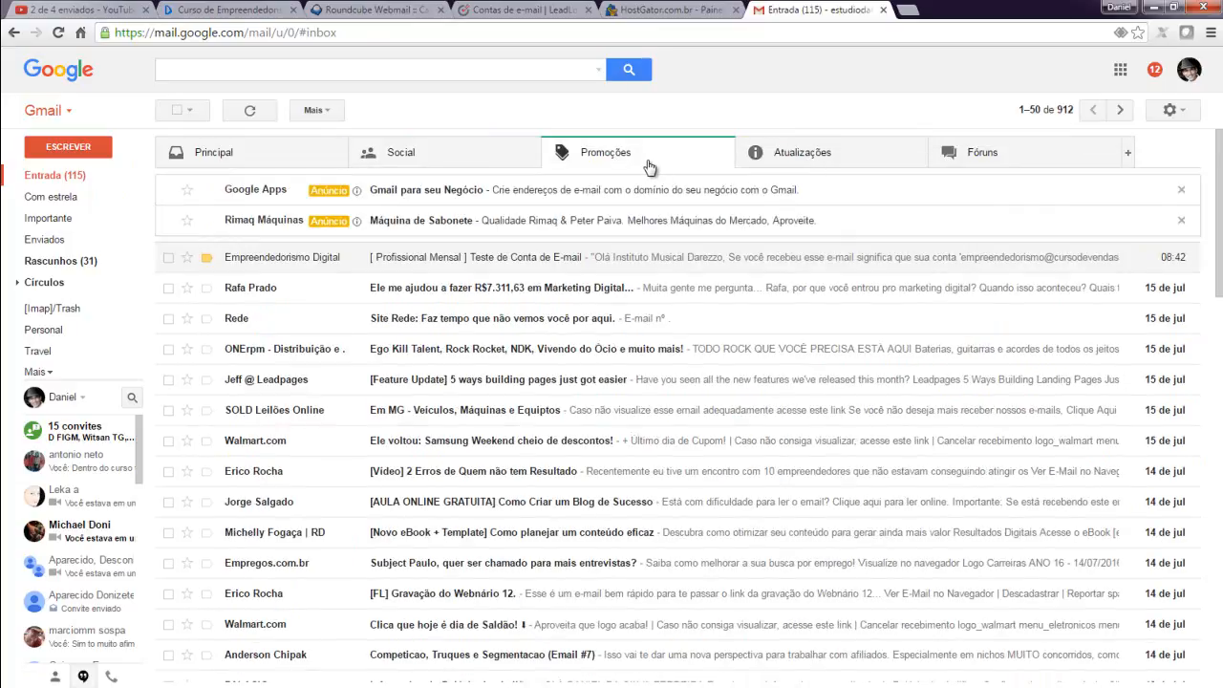
click(827, 158)
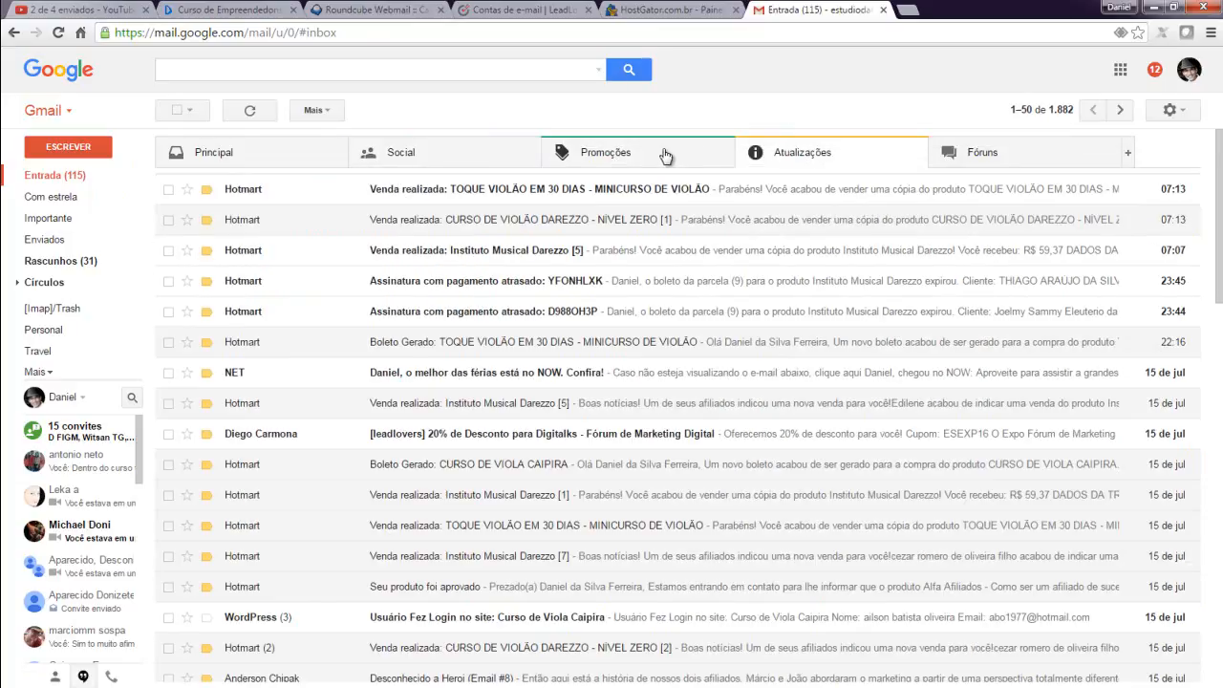
click(666, 156)
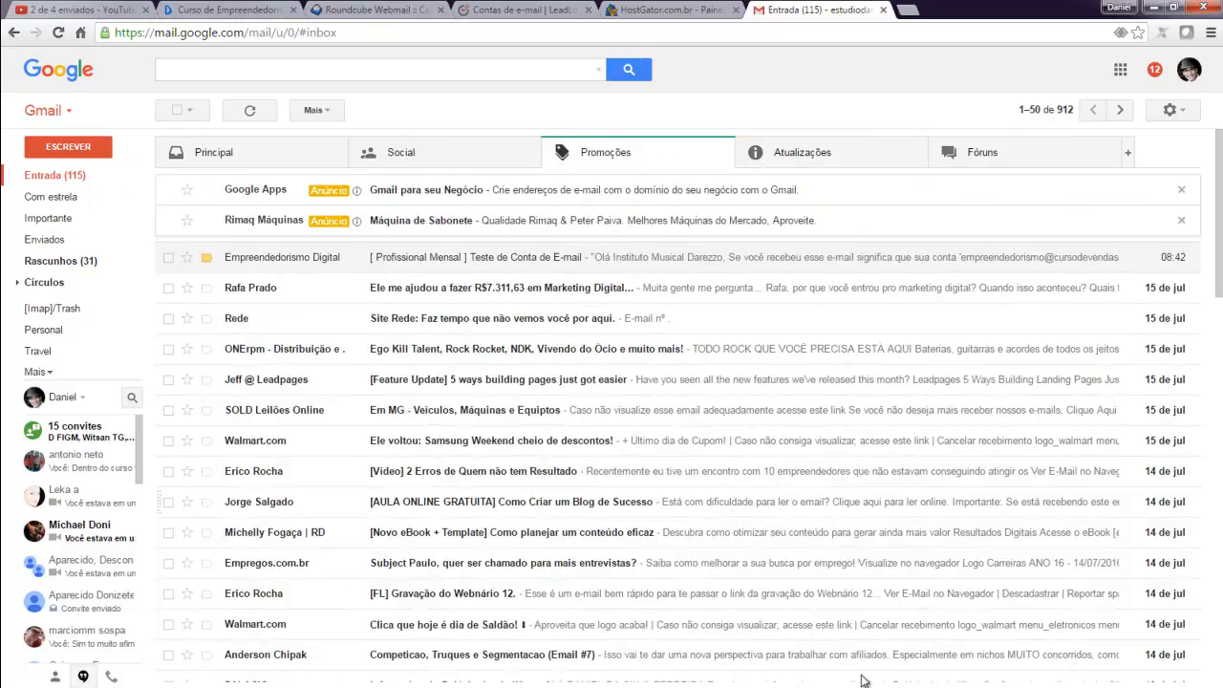
- Return to the LeadLovers e-mail accounts and run the DKIM/SPF/MX validation again for the Empreendedorismo Digital account
click(684, 9)
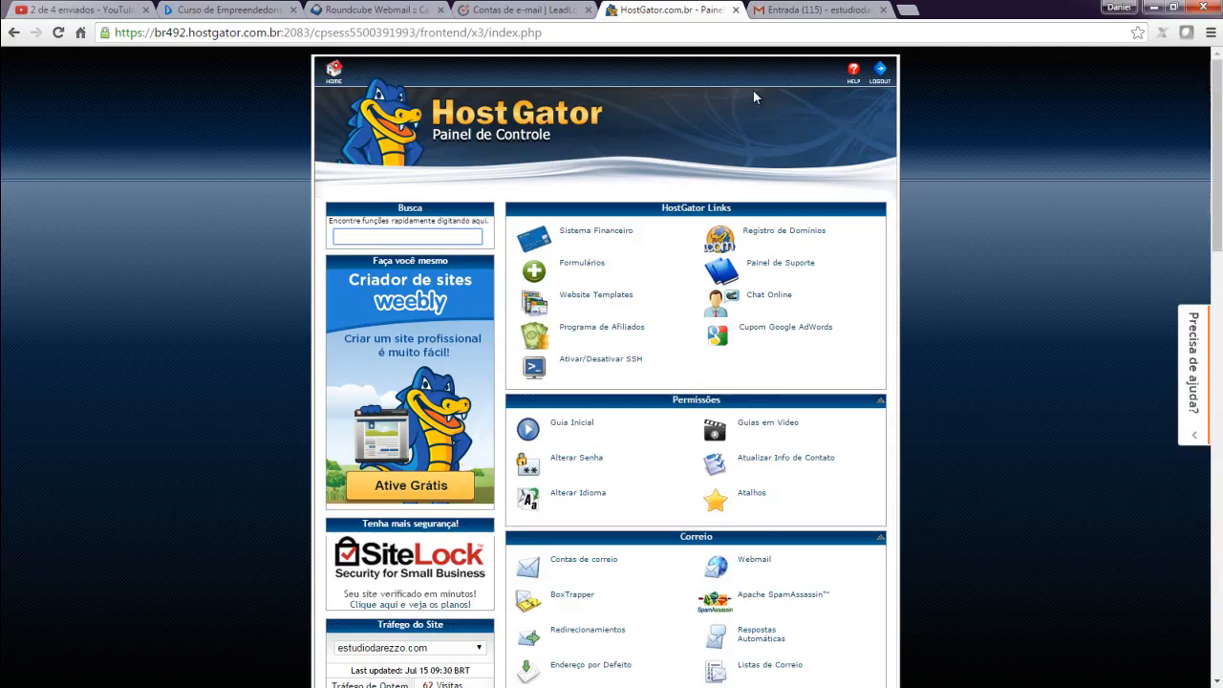
click(533, 8)
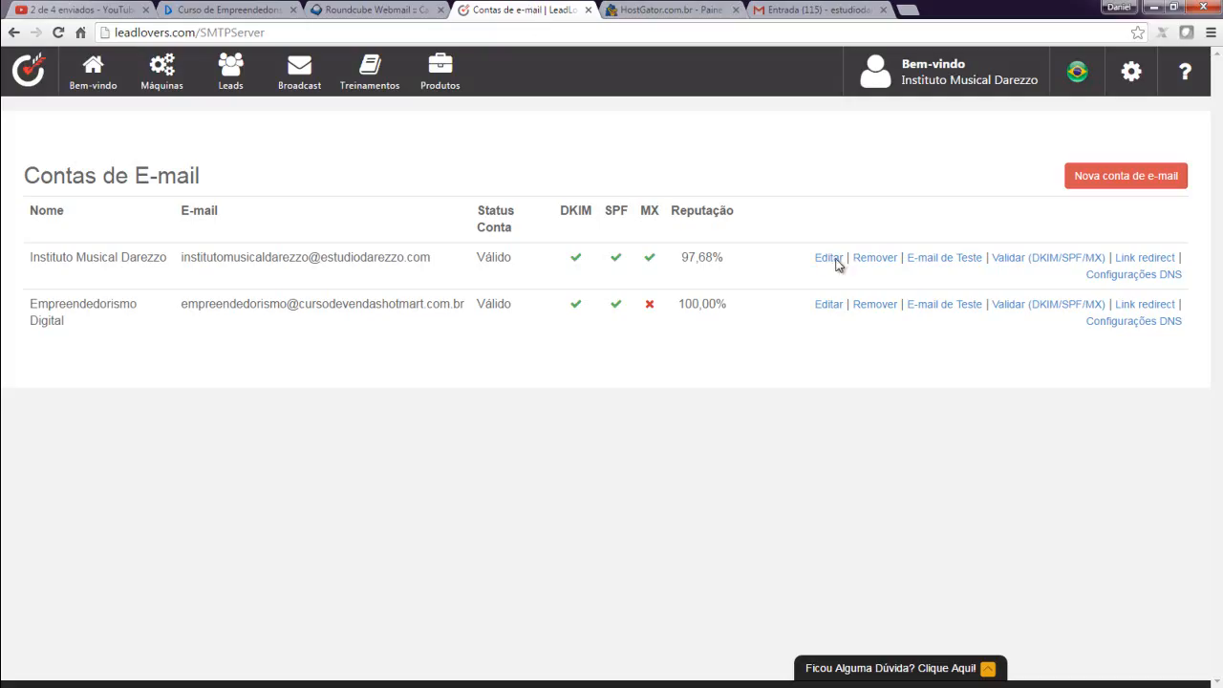
click(1035, 306)
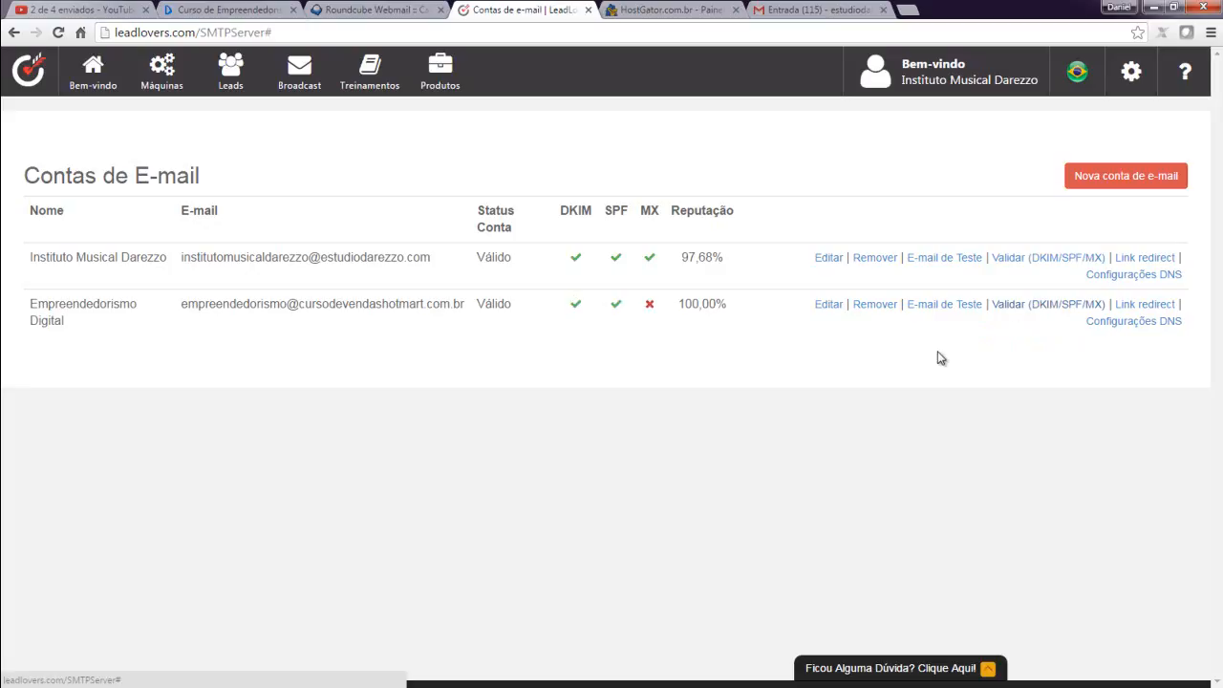